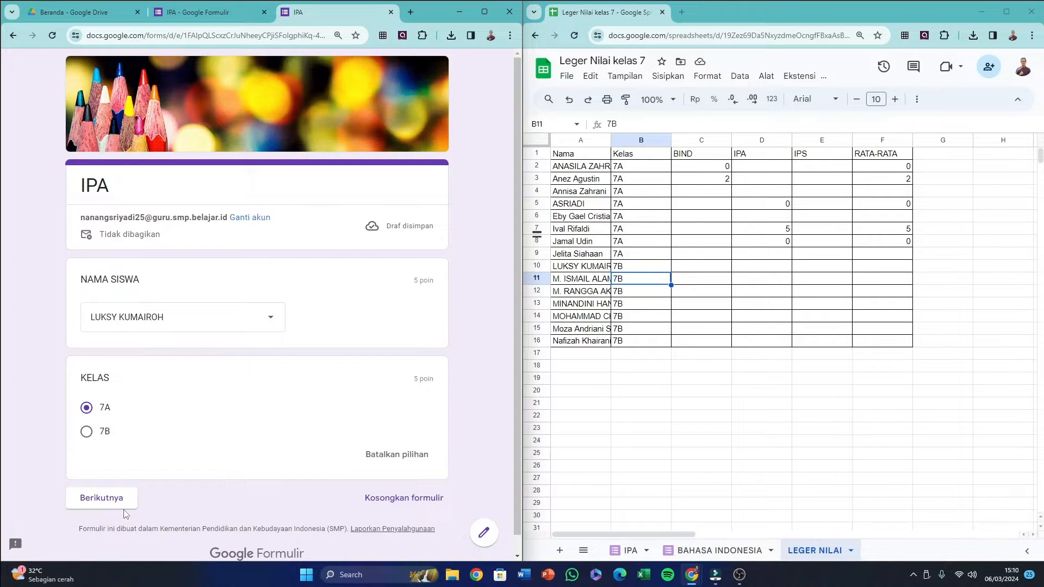
Step: Continue to the IPA quiz questions and answer question 1 with B. Mitosis, question 2 with D. Uretra and question 3 with D. 4
left_click(100, 498)
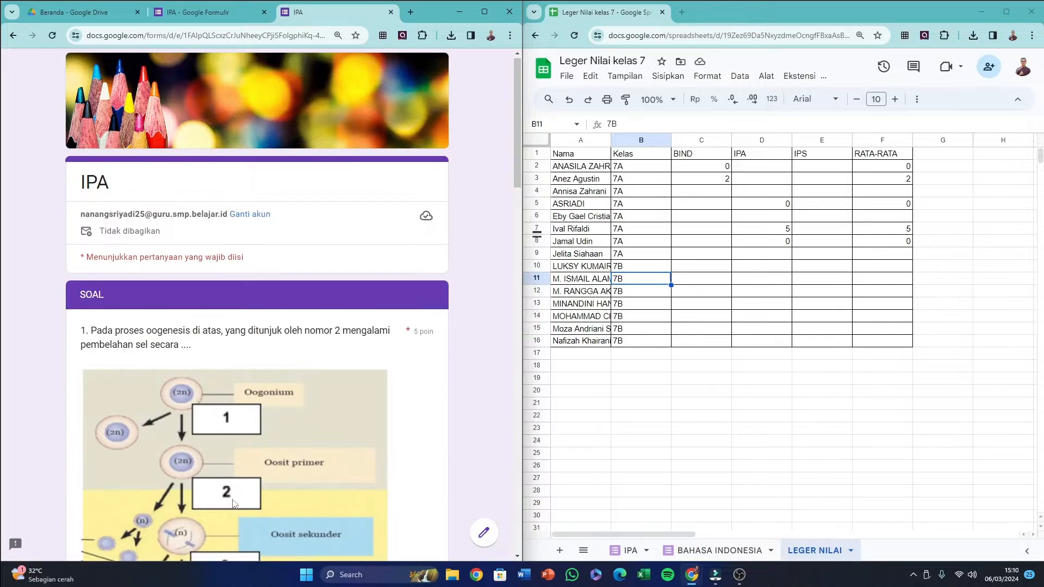
scroll(78, 406, "down", 6)
left_click(86, 420)
scroll(86, 381, "down", 5)
left_click(86, 321)
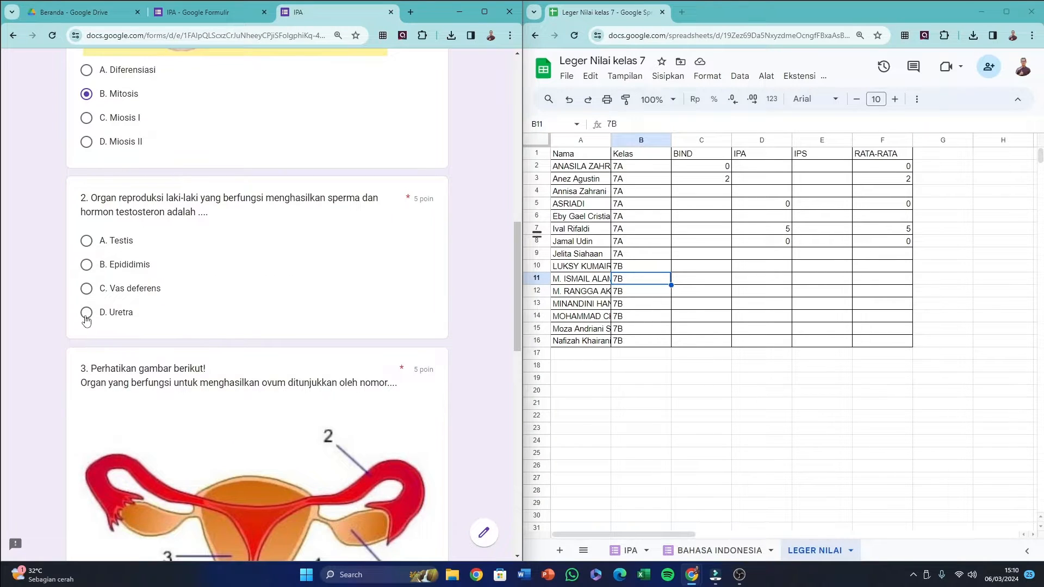
scroll(90, 354, "down", 5)
left_click(86, 384)
scroll(79, 375, "down", 5)
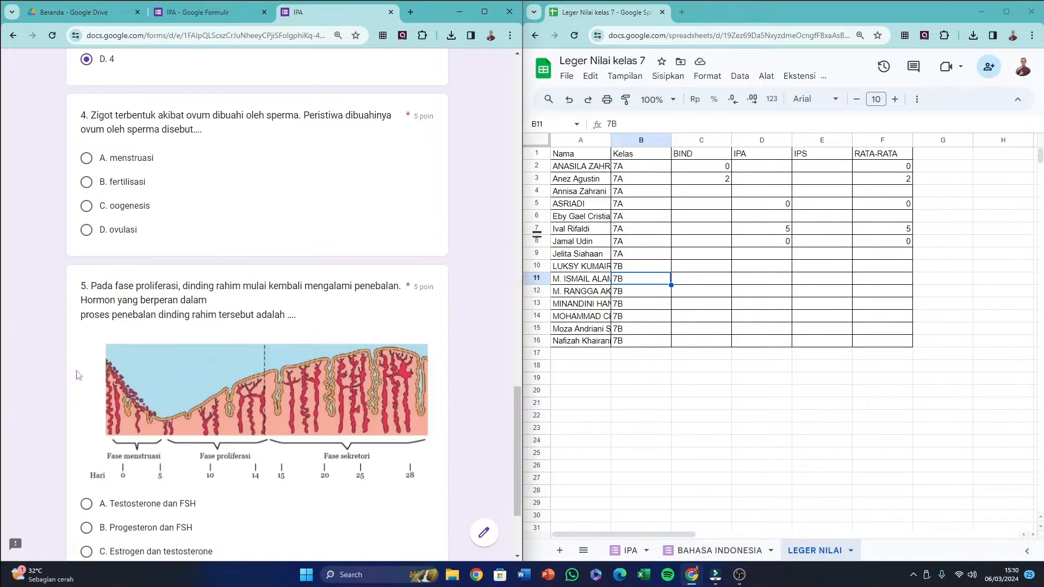
Step: Answer question 4 with D. ovulasi and question 5 with D. Estrogen dan progesterone, and submit the form
left_click(86, 230)
scroll(86, 230, "down", 3)
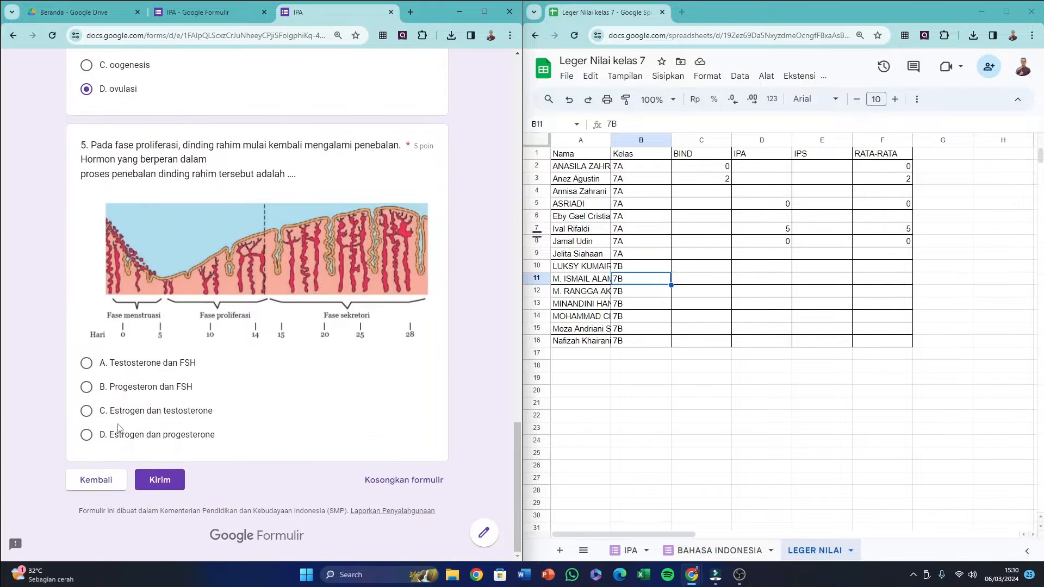
left_click(86, 438)
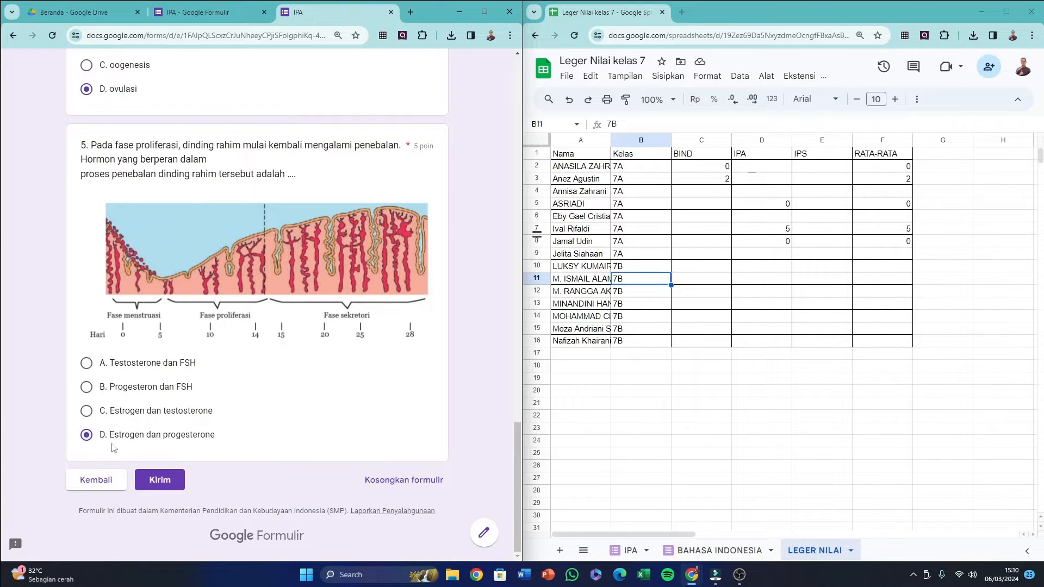
left_click(148, 482)
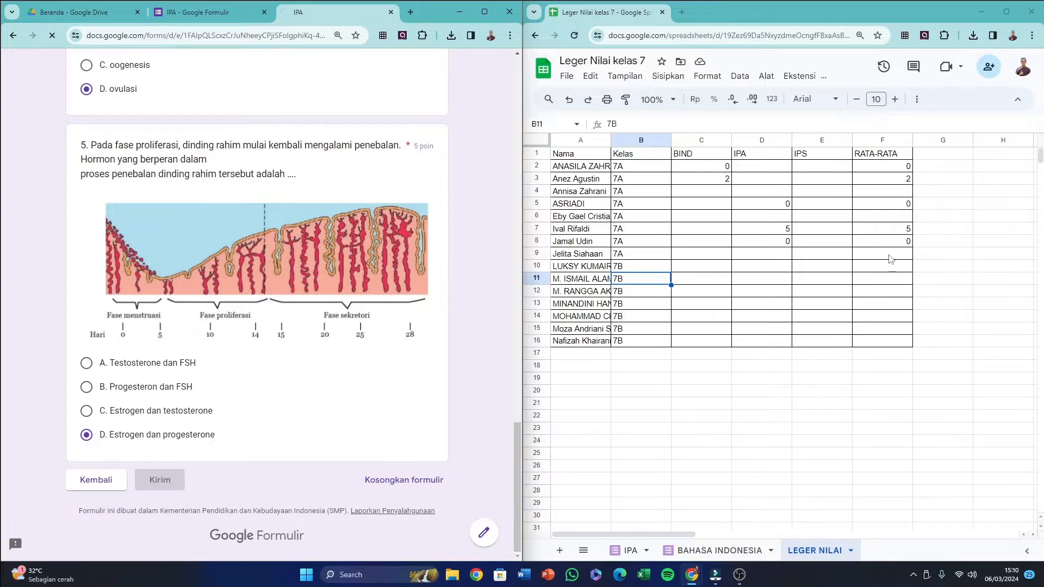
left_click(790, 266)
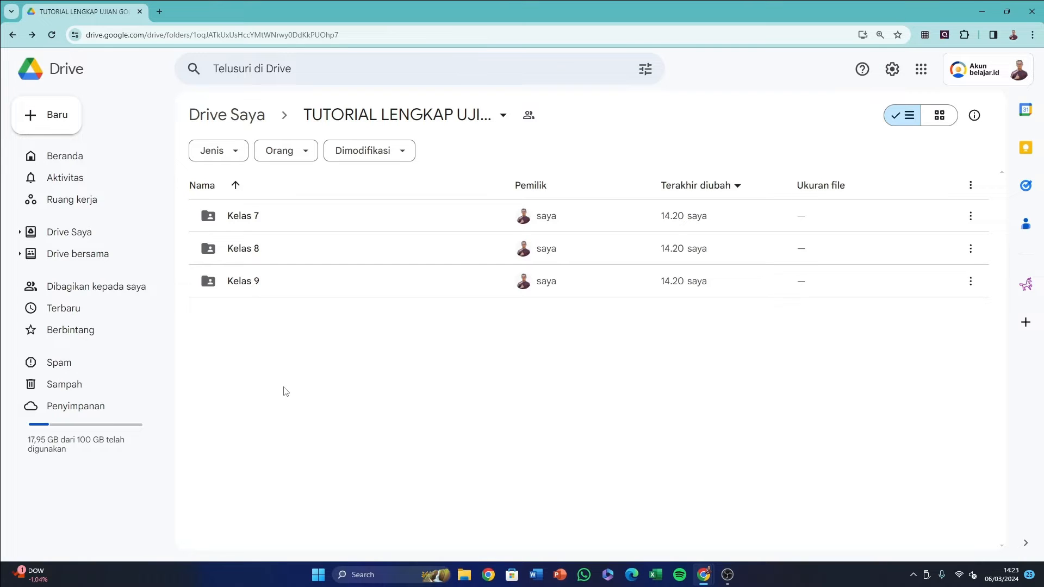
Step: Open the Kelas 7 folder in Google Drive and create a new shared Google spreadsheet in it
double_click(267, 220)
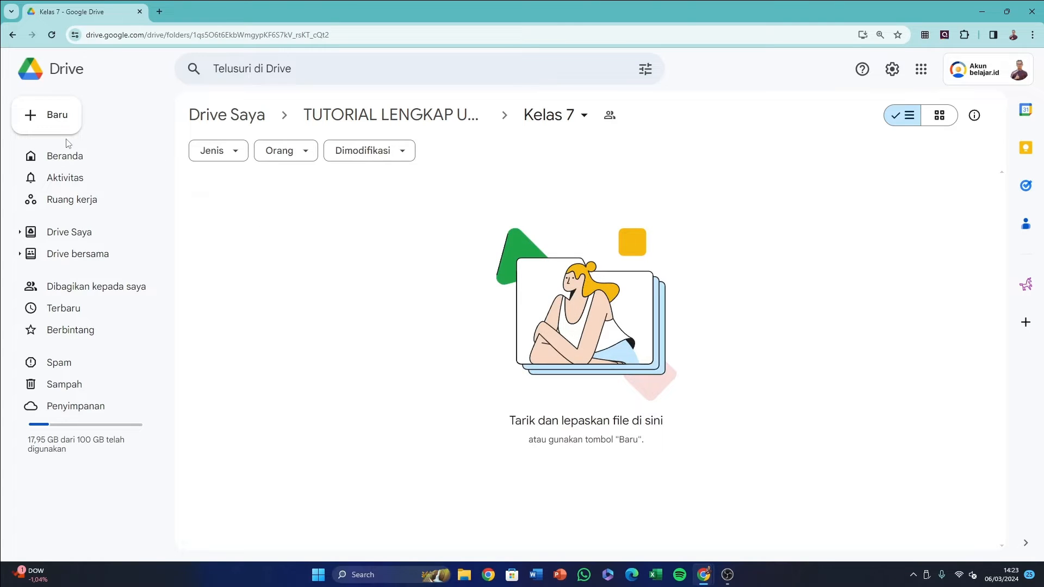
left_click(61, 124)
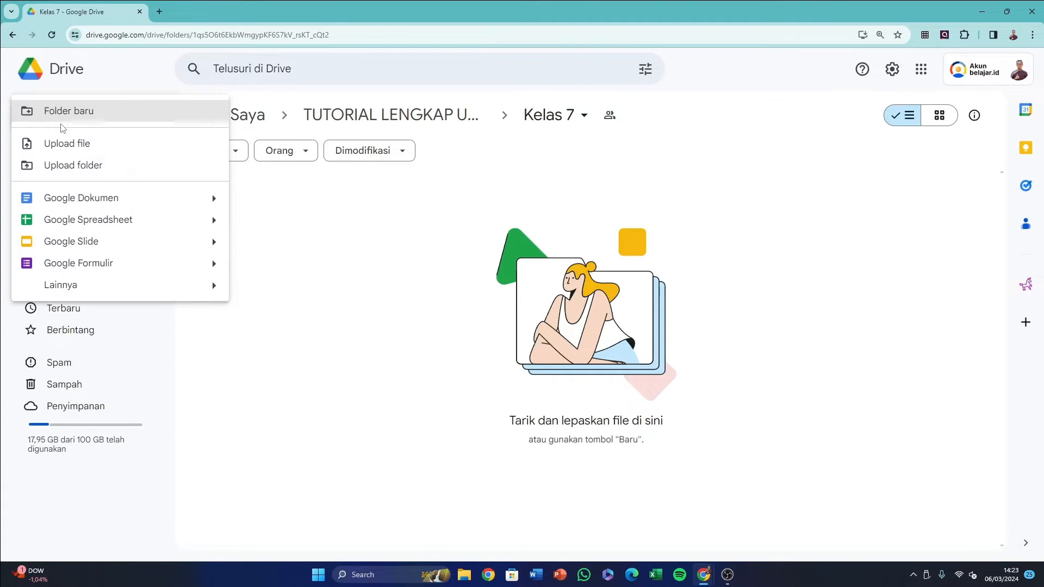
left_click(90, 224)
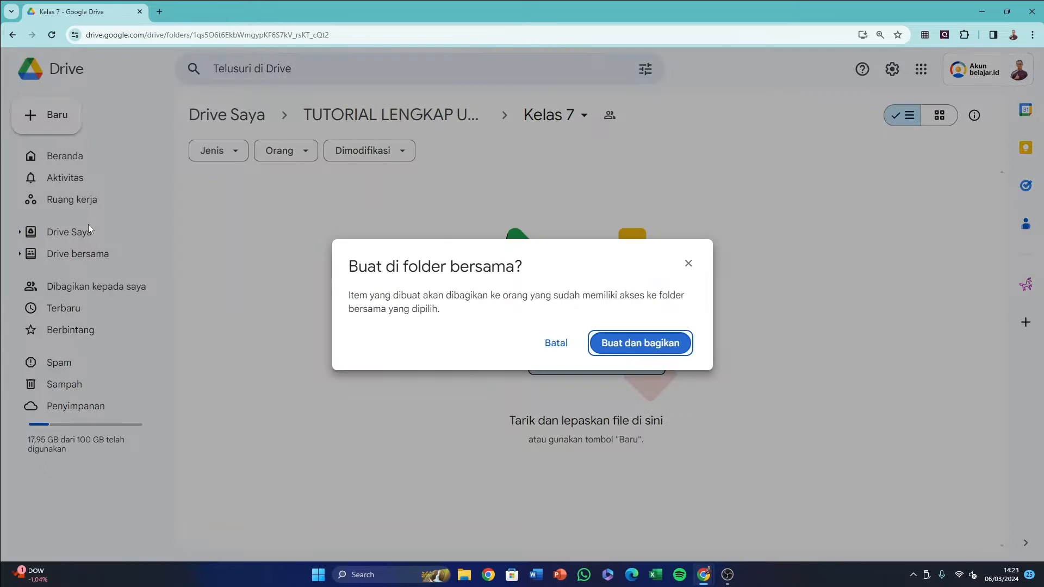
left_click(634, 342)
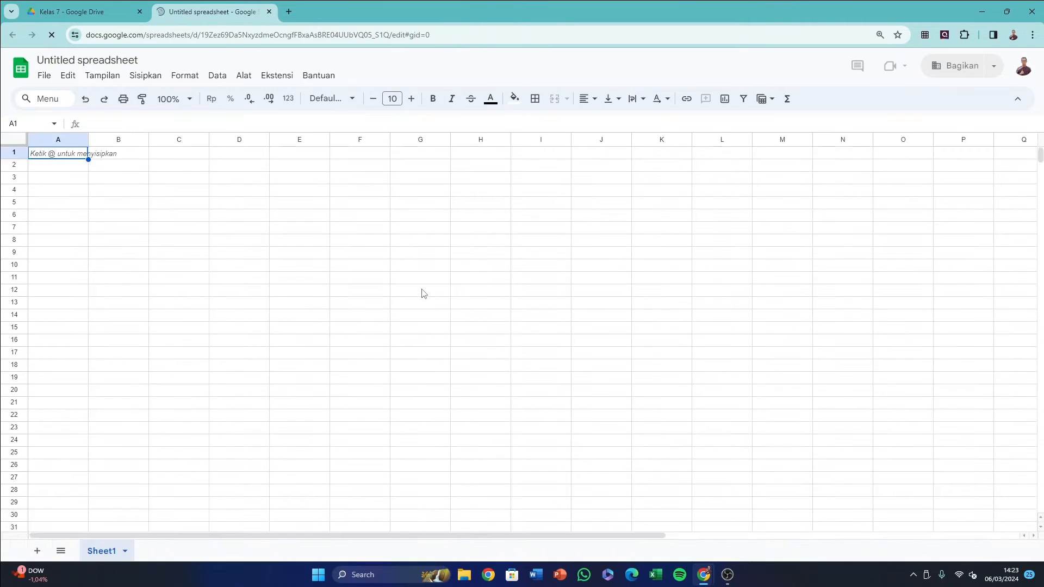
Step: Name the new spreadsheet "Leger Nili`ai kelas 7"
left_click(96, 63)
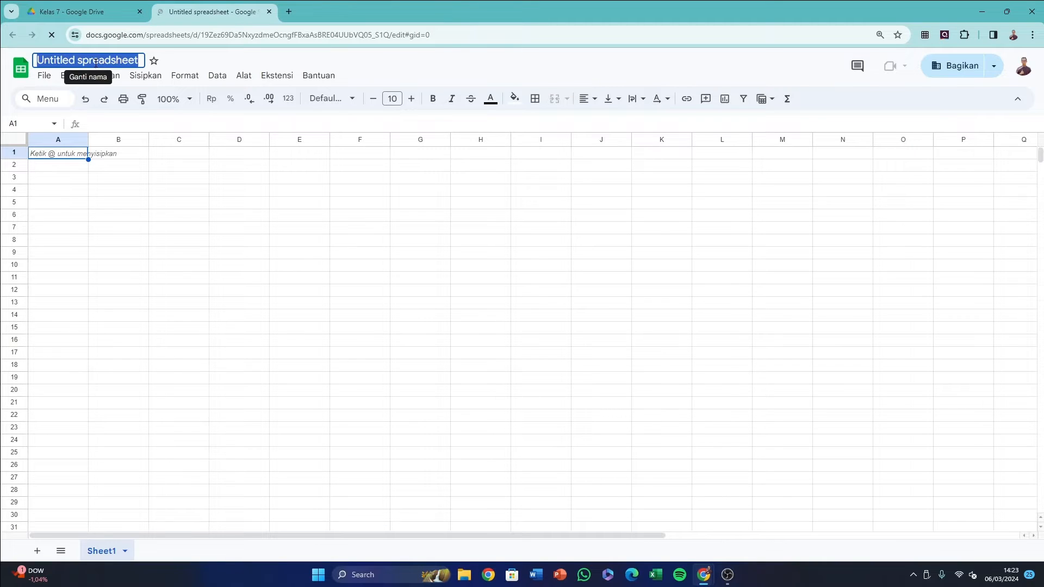
type("L")
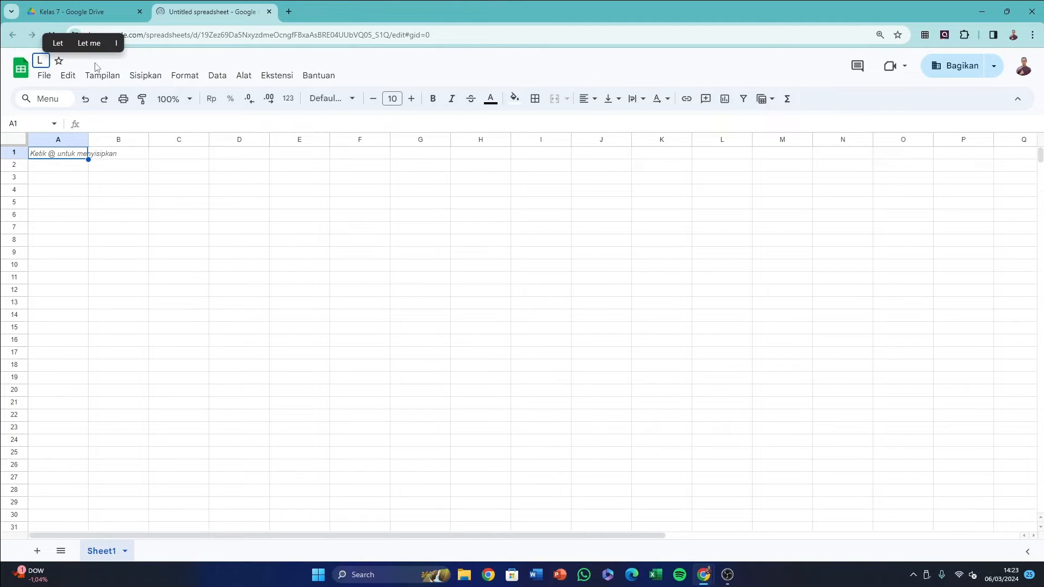
type("eger")
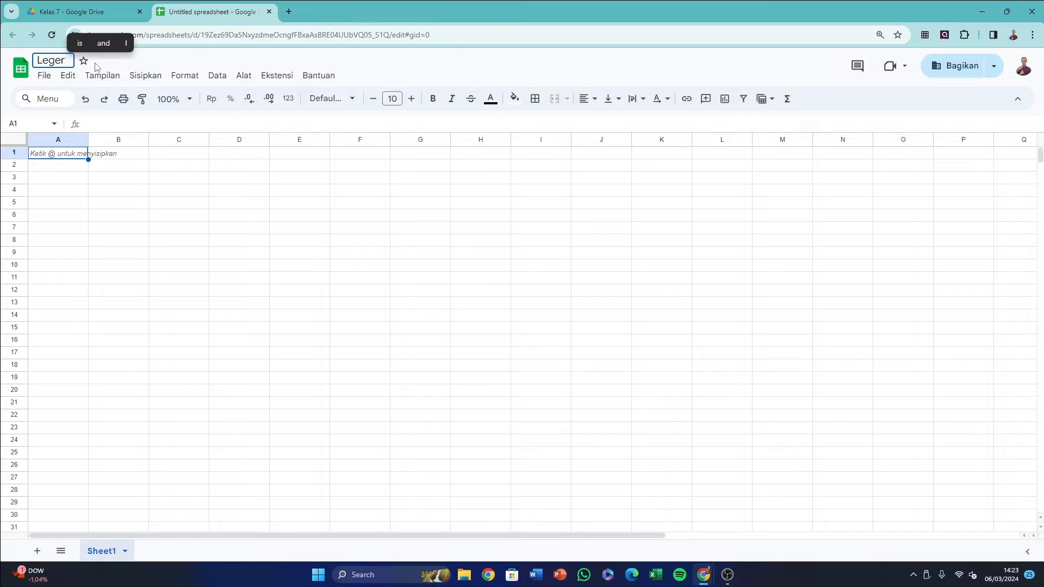
type(" Nilia kelas ")
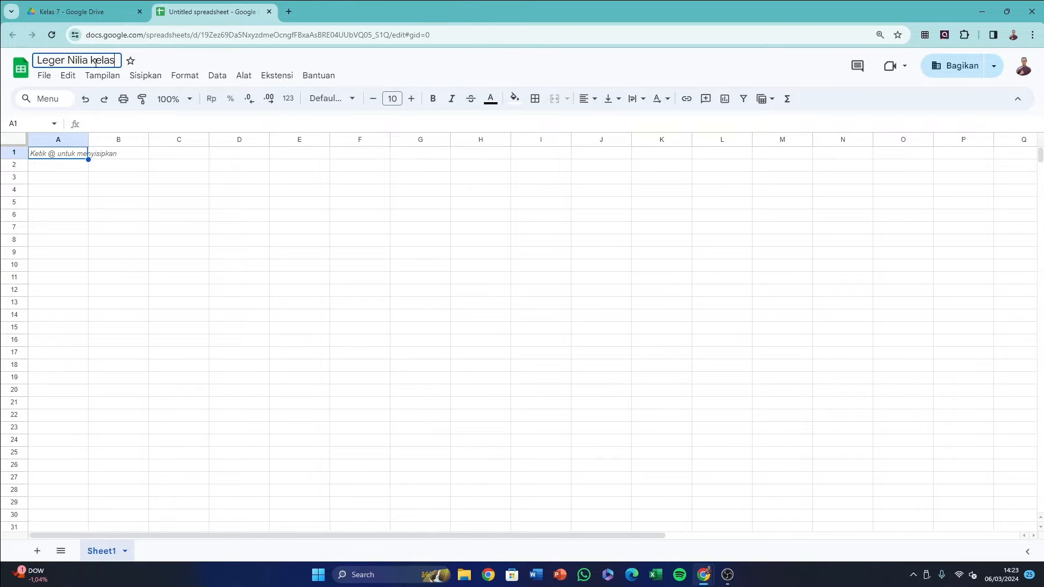
type("7")
key("BackSpace")
type("ai")
left_click(114, 183)
Step: Enter the column headers Nama in A1 and Kelas in B1
left_click(48, 152)
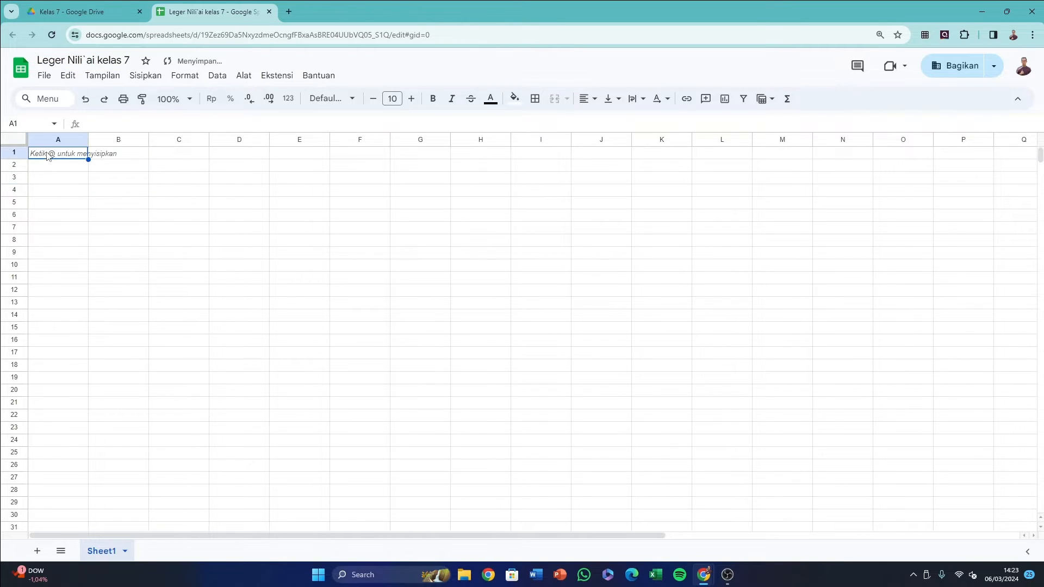
type("Nama")
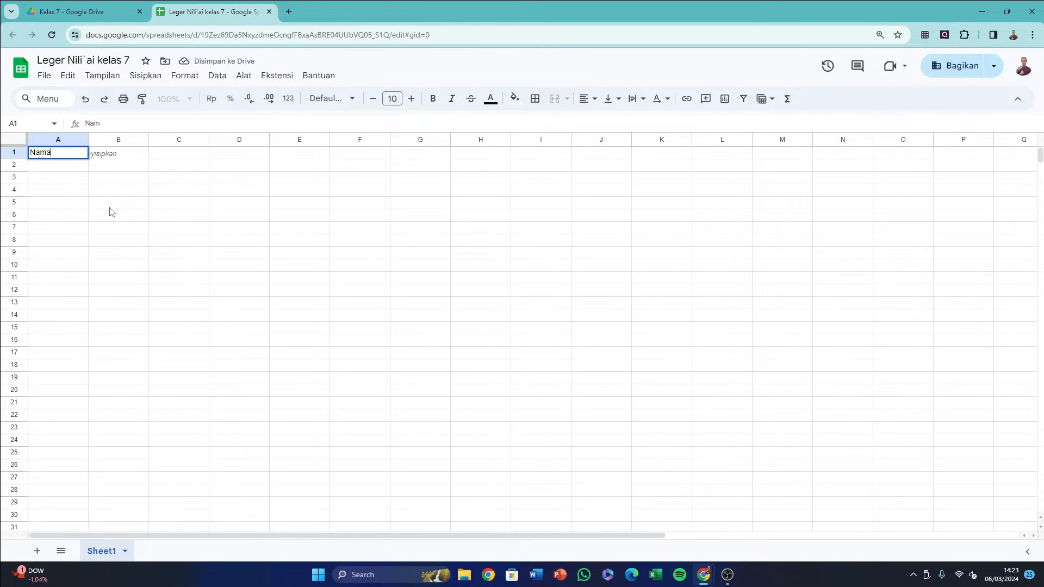
key("Tab")
type("Kelas")
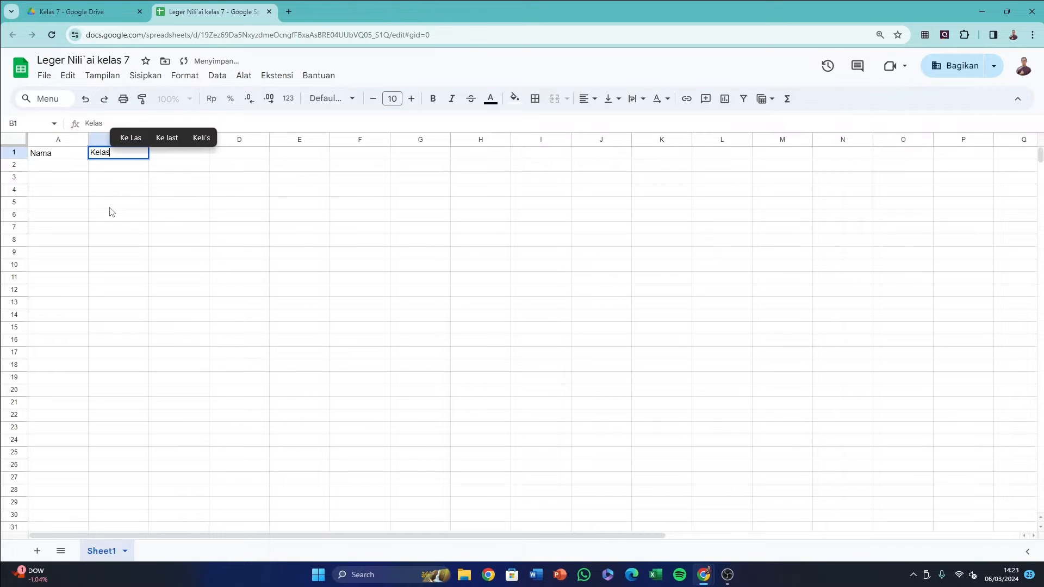
key("Return")
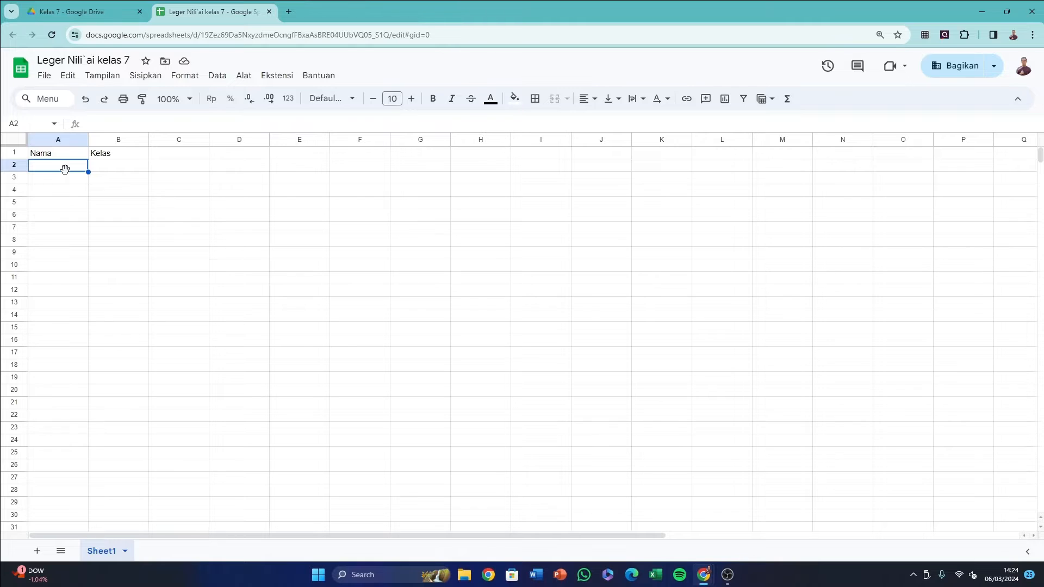
Step: Paste the copied student list with classes into A2:B16 and select the names in A2:A16
key("ctrl+v")
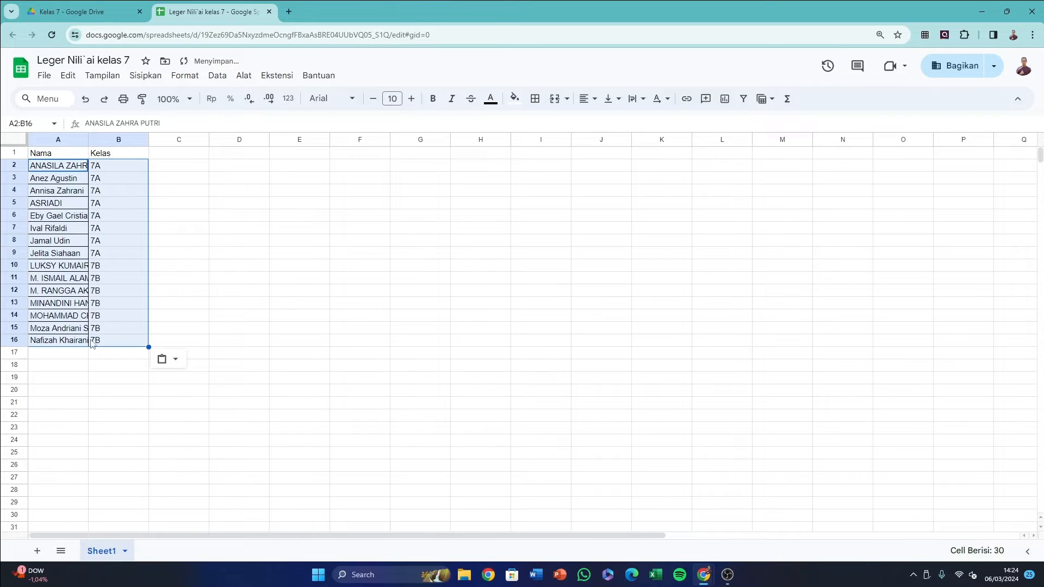
left_click(116, 256)
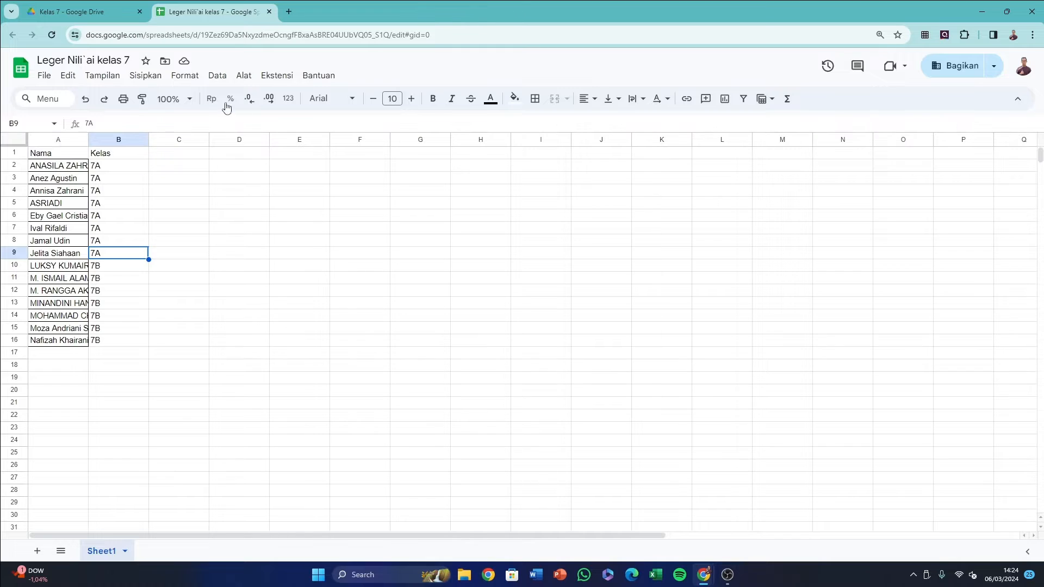
left_click_drag(58, 165, 57, 340)
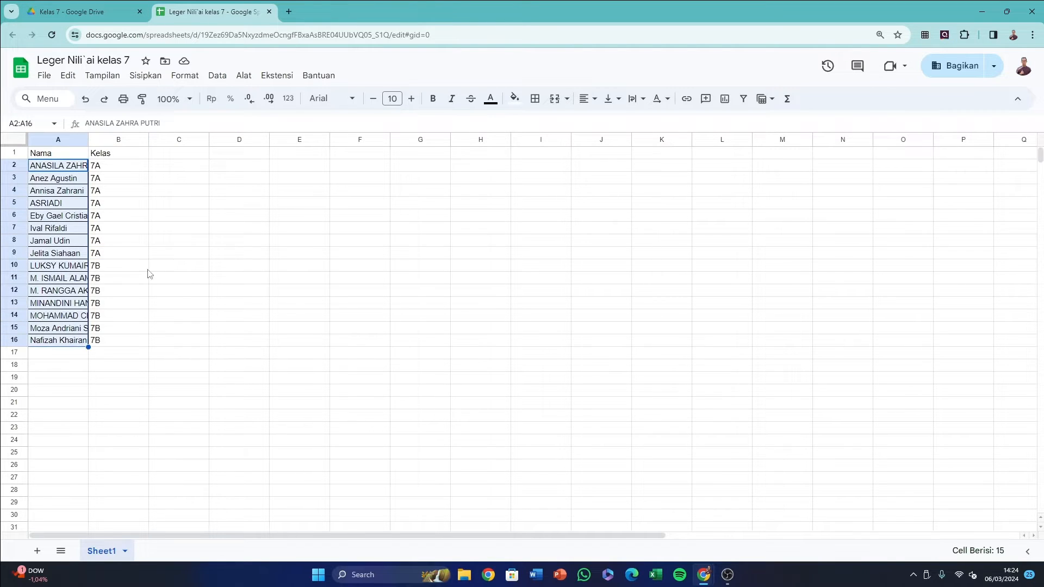
Step: Return to the Kelas 7 folder in Google Drive and correct the spreadsheet's name to "Leger Nilai kelas 7"
left_click(104, 16)
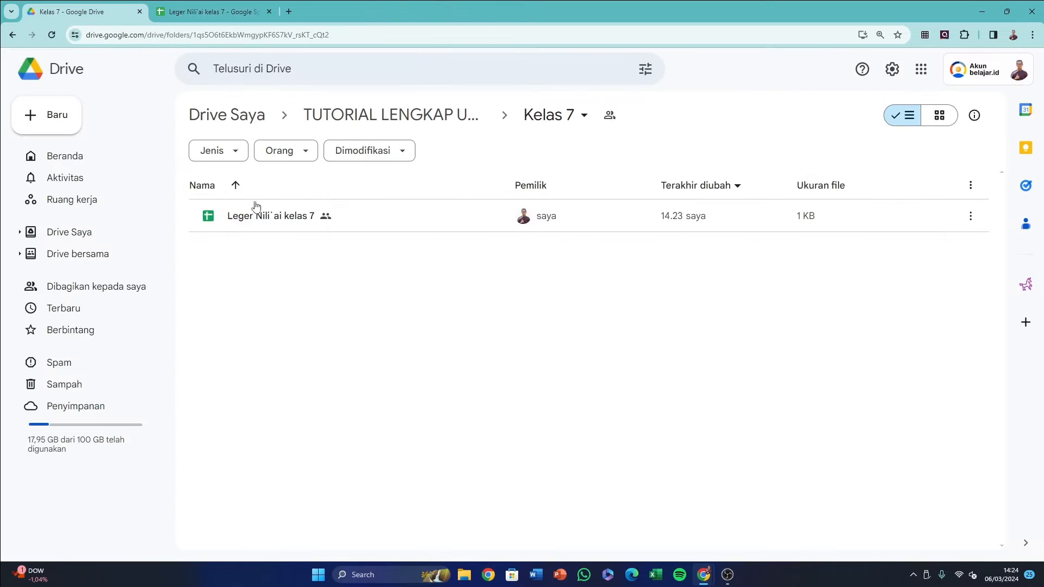
left_click(198, 7)
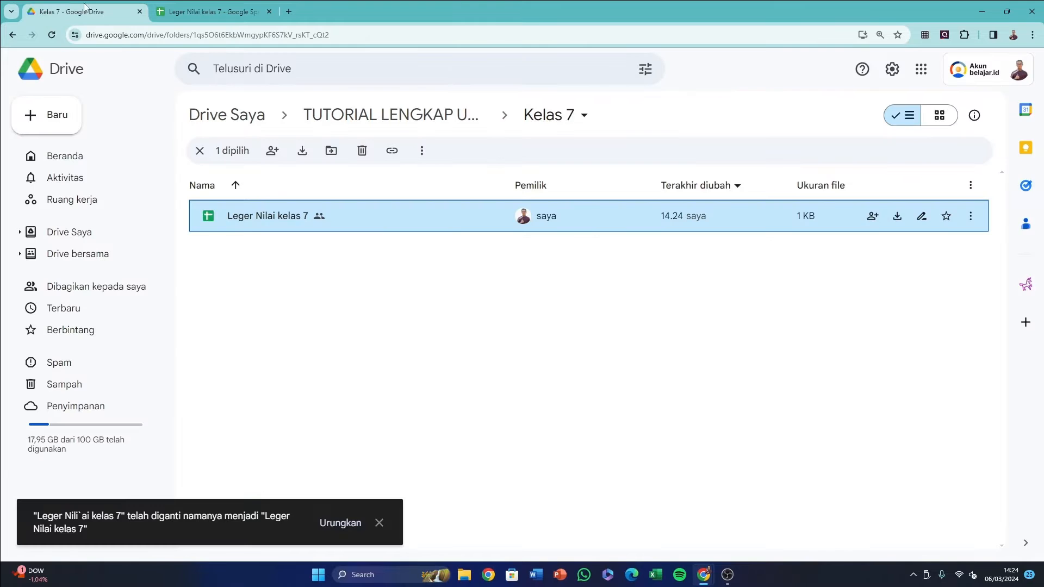
left_click(310, 317)
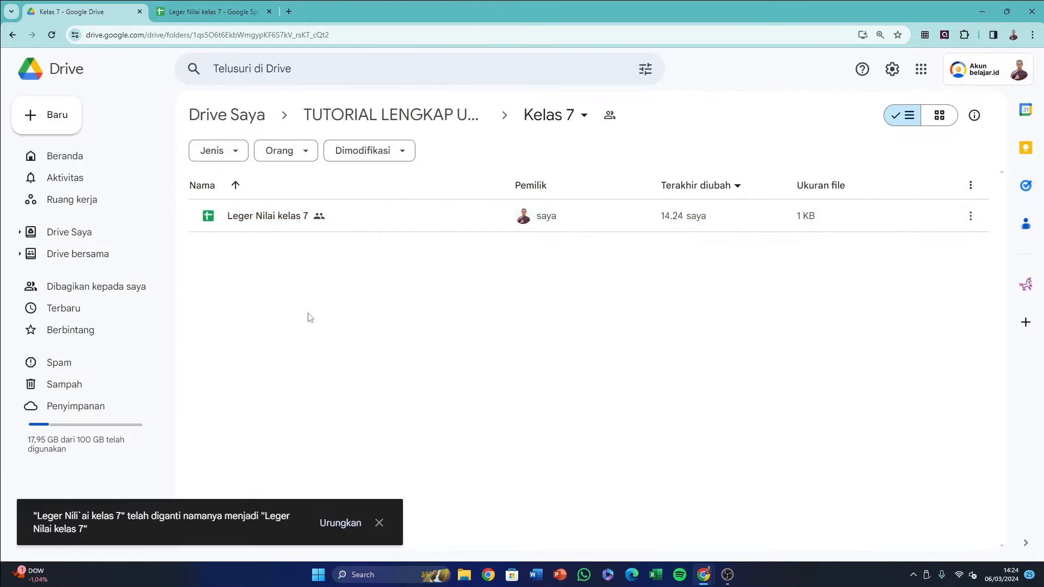
Step: Create a new shared Google Form in the Kelas 7 folder
left_click(34, 133)
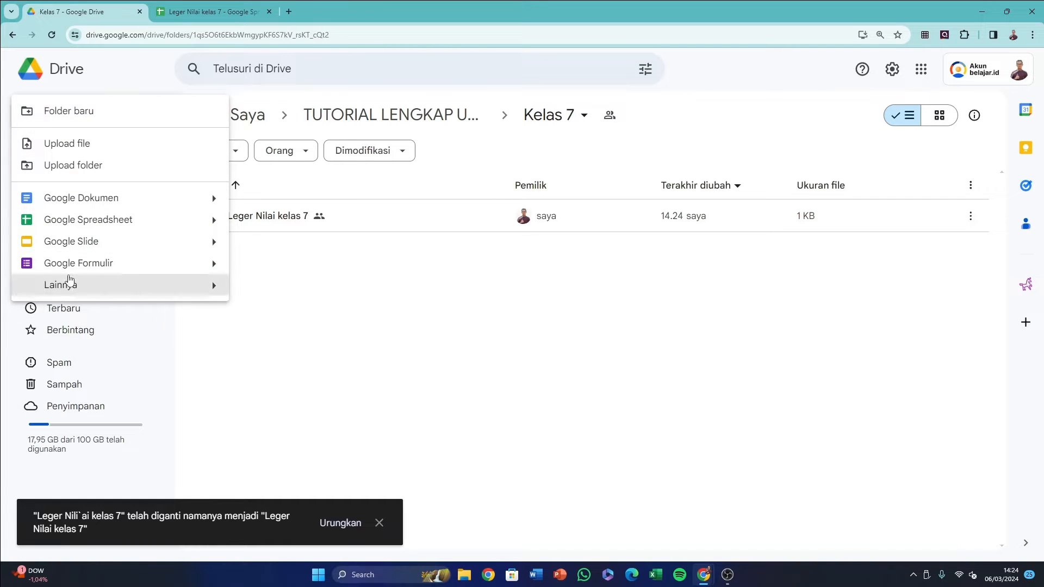
left_click(70, 265)
left_click(632, 343)
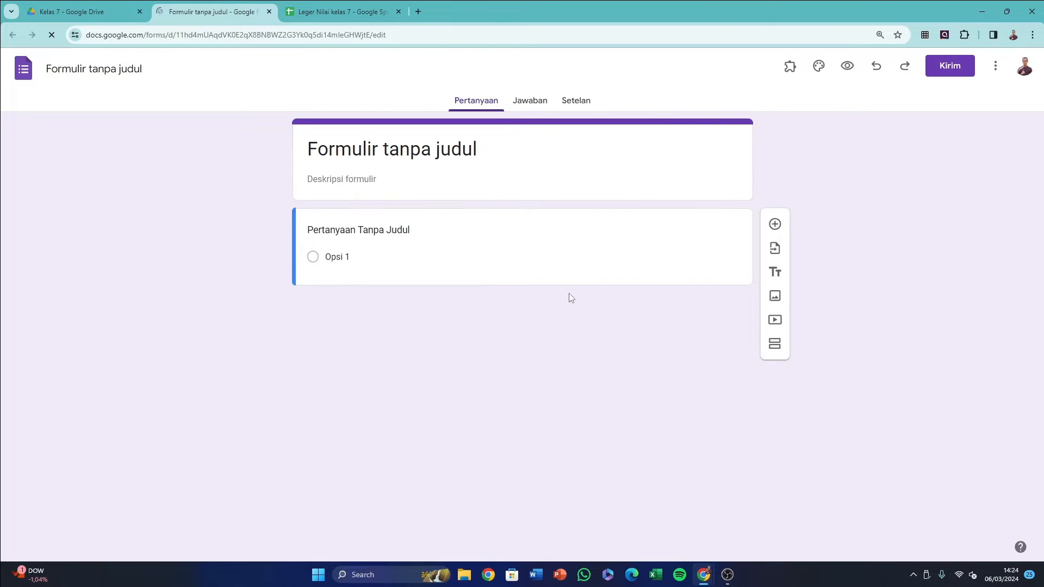
Step: Set the form's title to BAHASA INDONESIA
left_click(416, 156)
triple_click(417, 156)
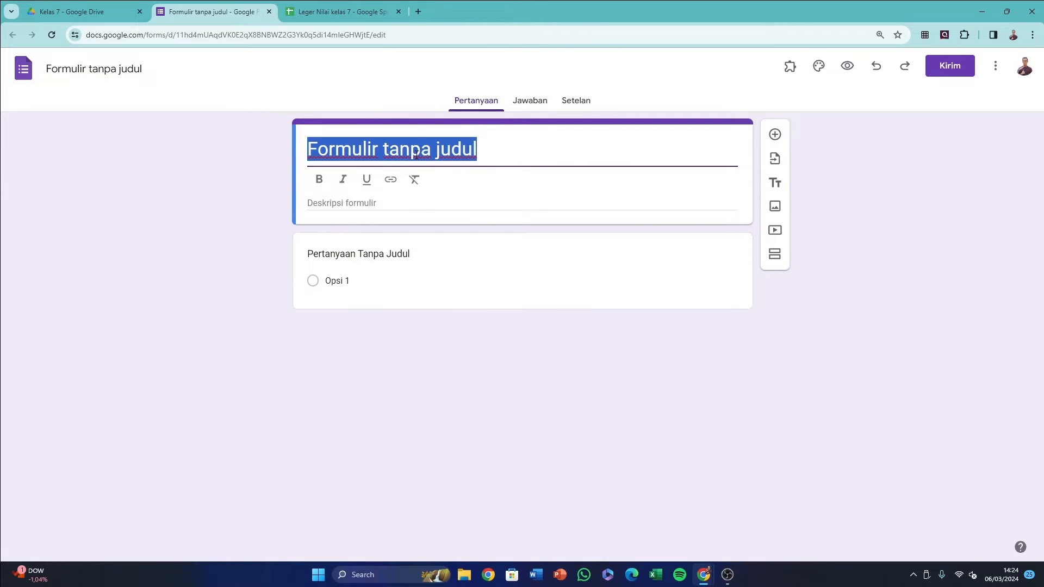
type("BAHSA")
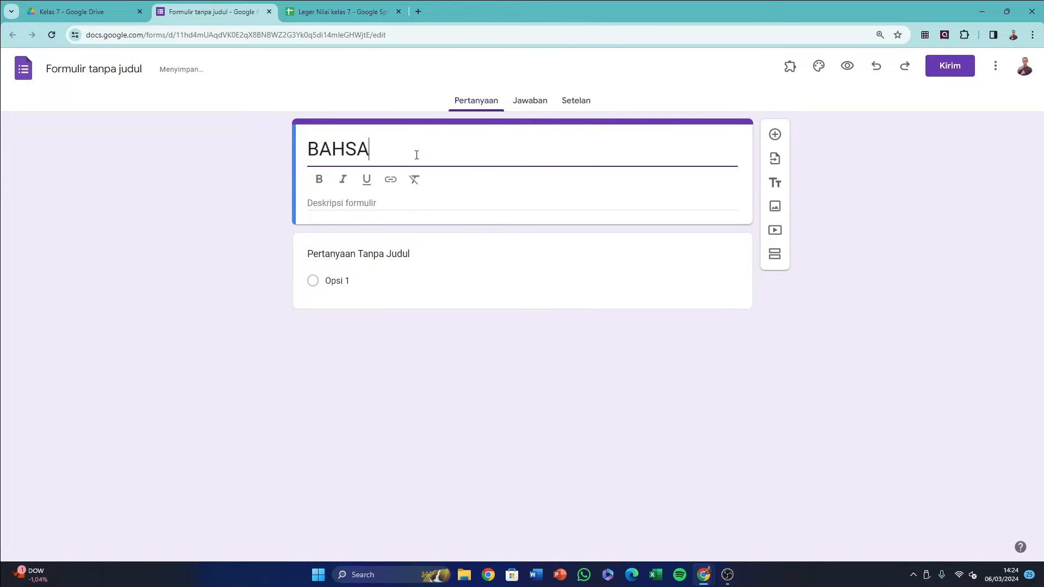
key("BackSpace")
key("BackSpace")
key("BackSpace")
type("ASA ")
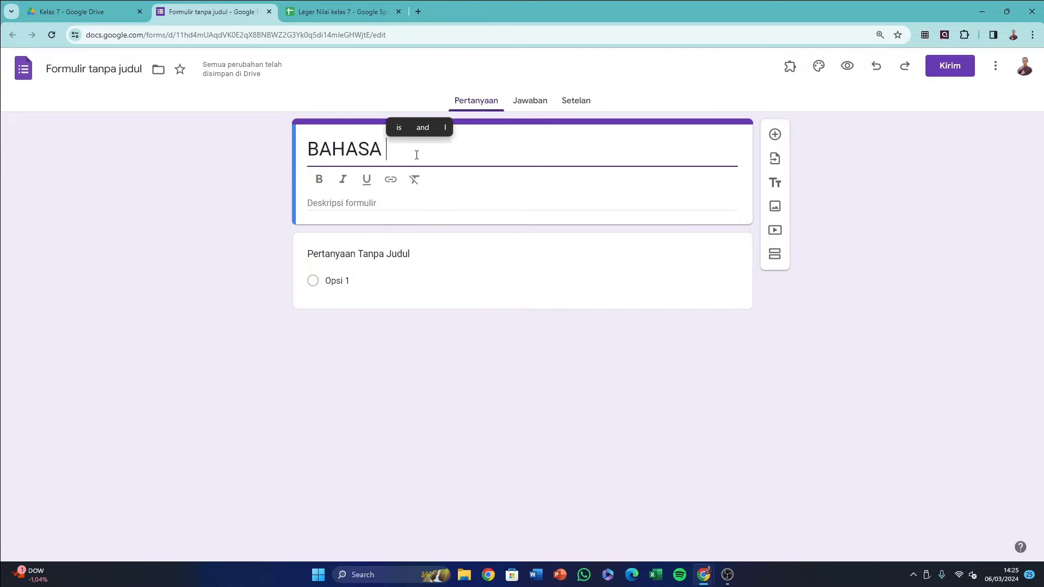
type("INDONESIA")
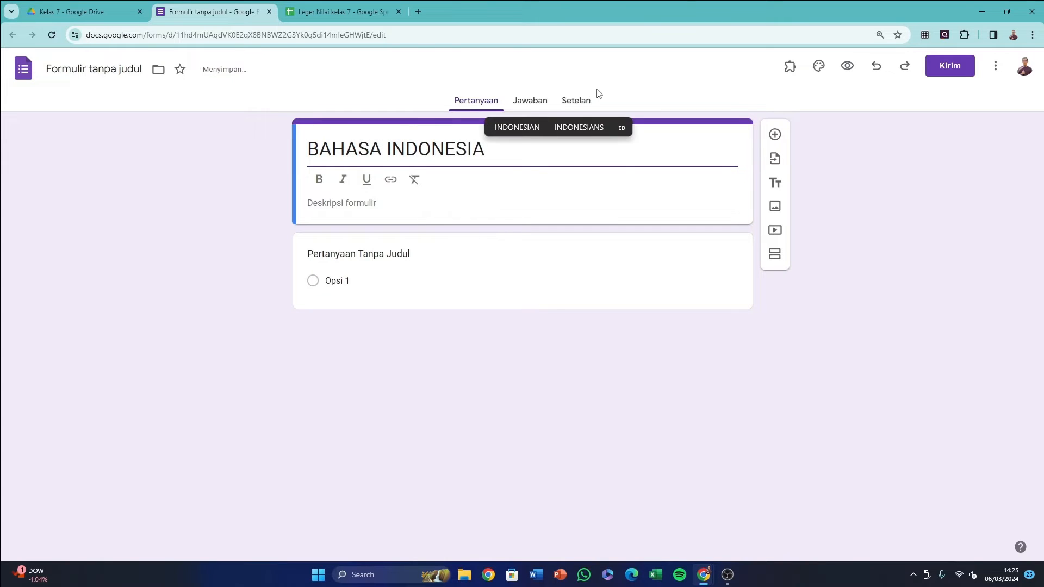
left_click(365, 203)
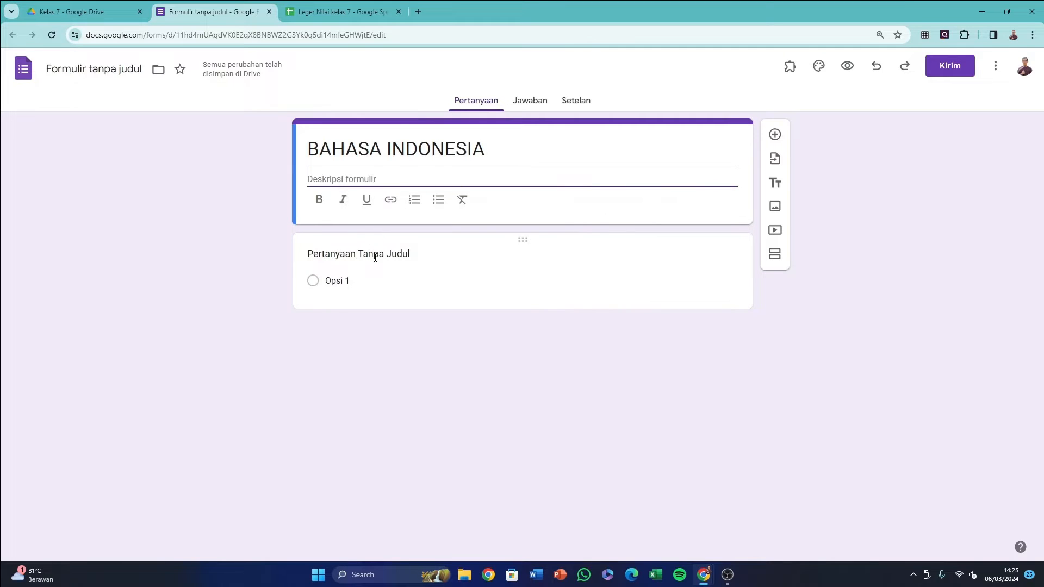
Step: Title the form's first question NAMA SISWA and change its answer type to Drop-down
left_click(374, 256)
type("N")
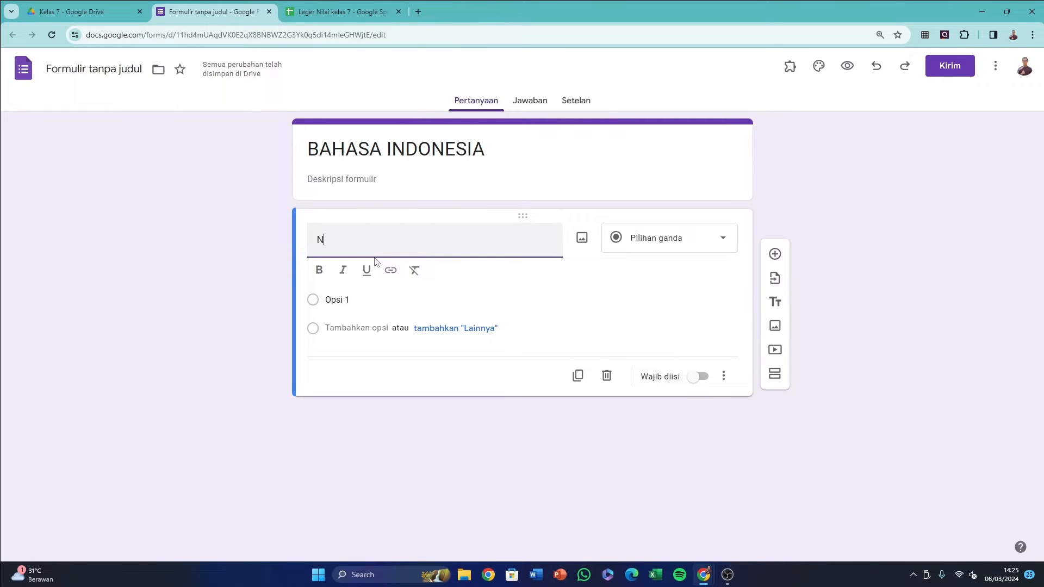
type("AMA SISWA")
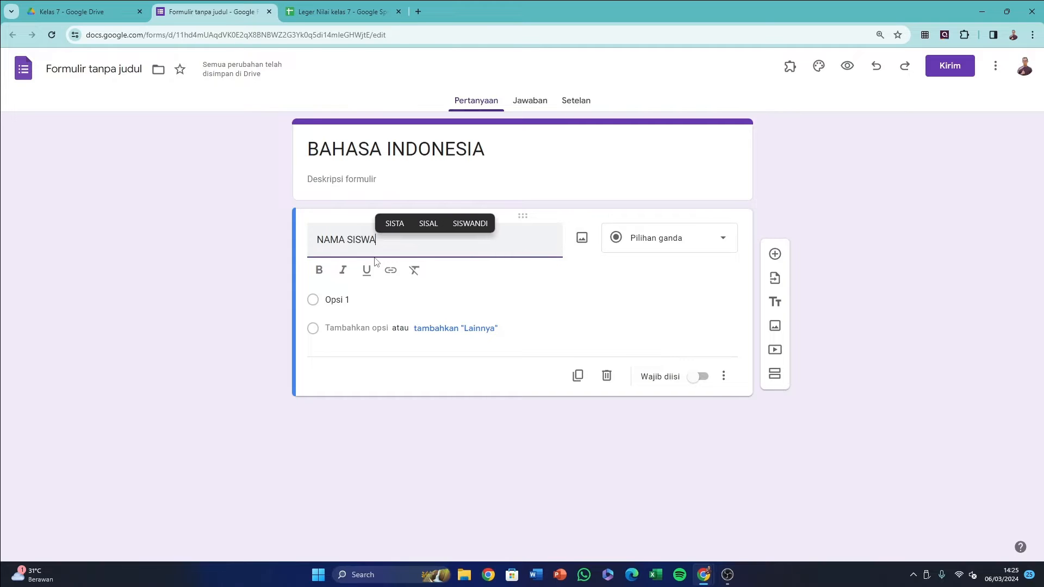
left_click(636, 242)
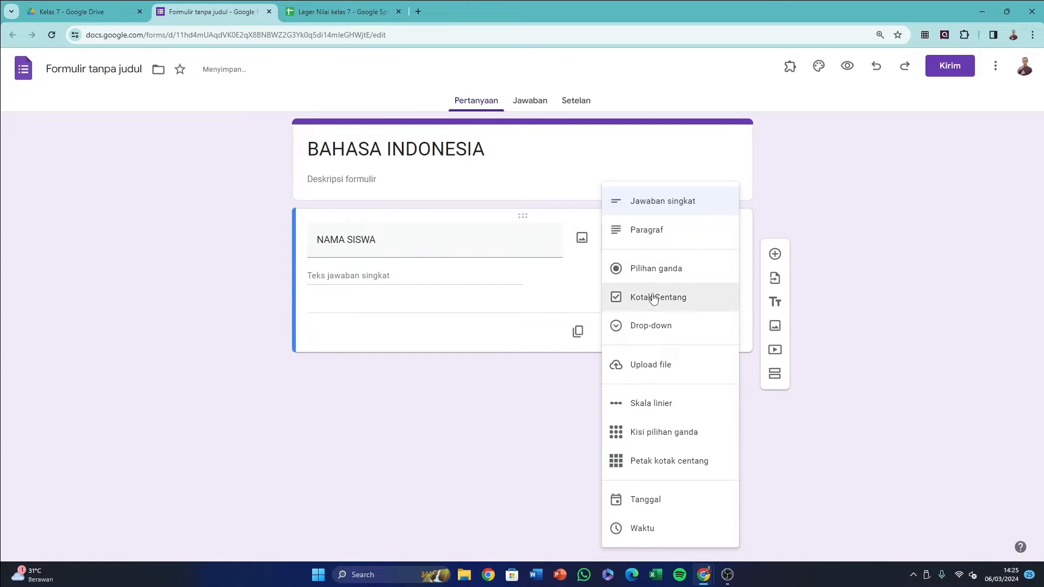
left_click(652, 328)
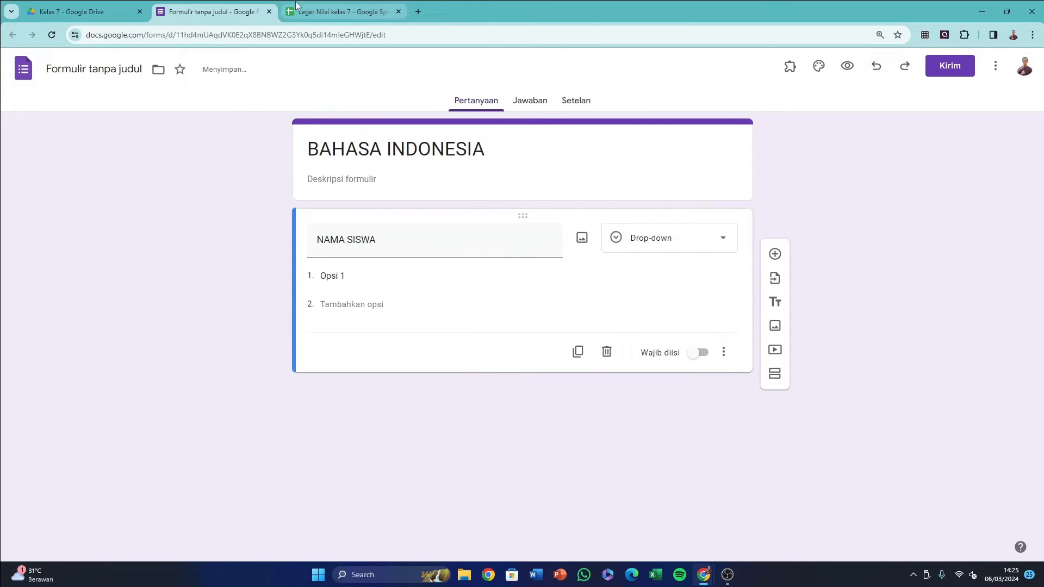
Step: Fill the NAMA SISWA drop-down options with the student names copied from the Leger Nilai kelas 7 spreadsheet
left_click(305, 11)
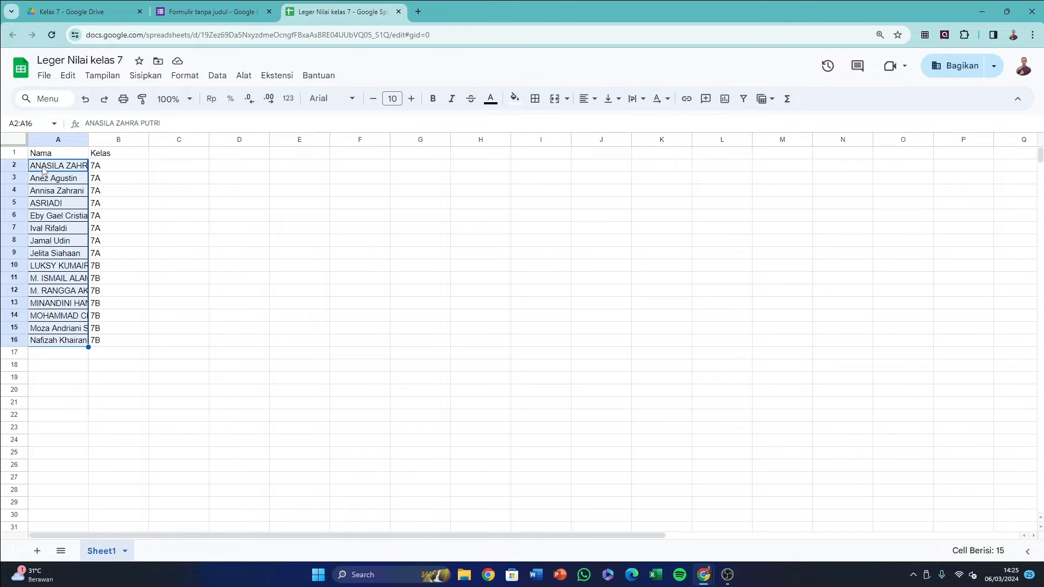
left_click(212, 11)
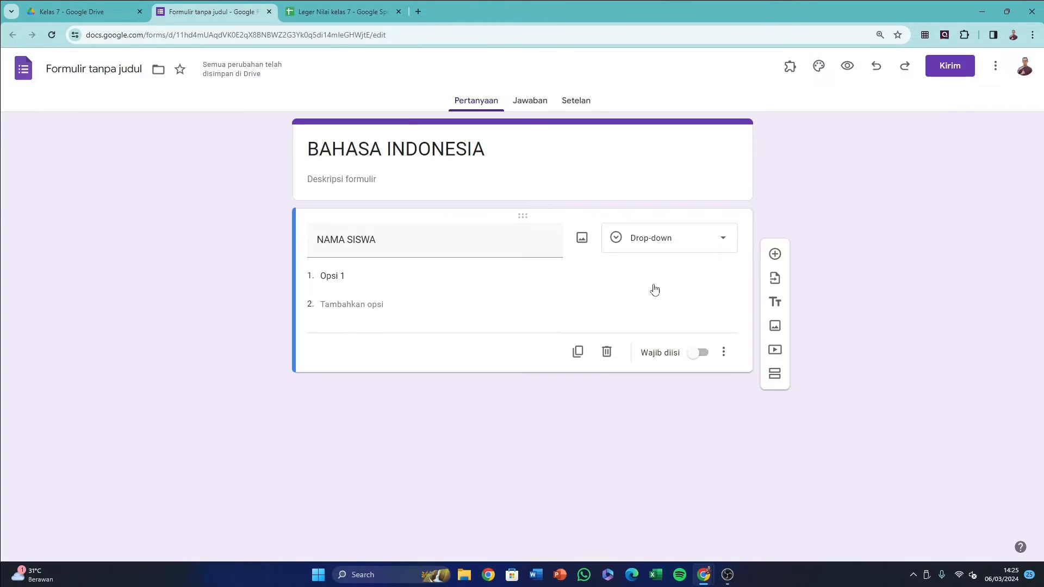
left_click(366, 275)
key("ctrl+v")
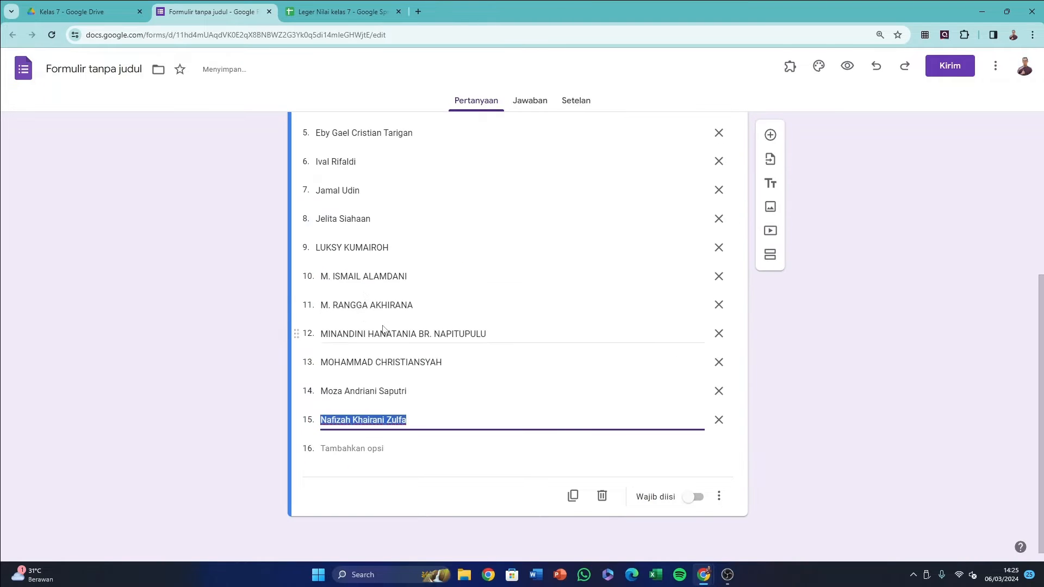
scroll(364, 296, "up", 4)
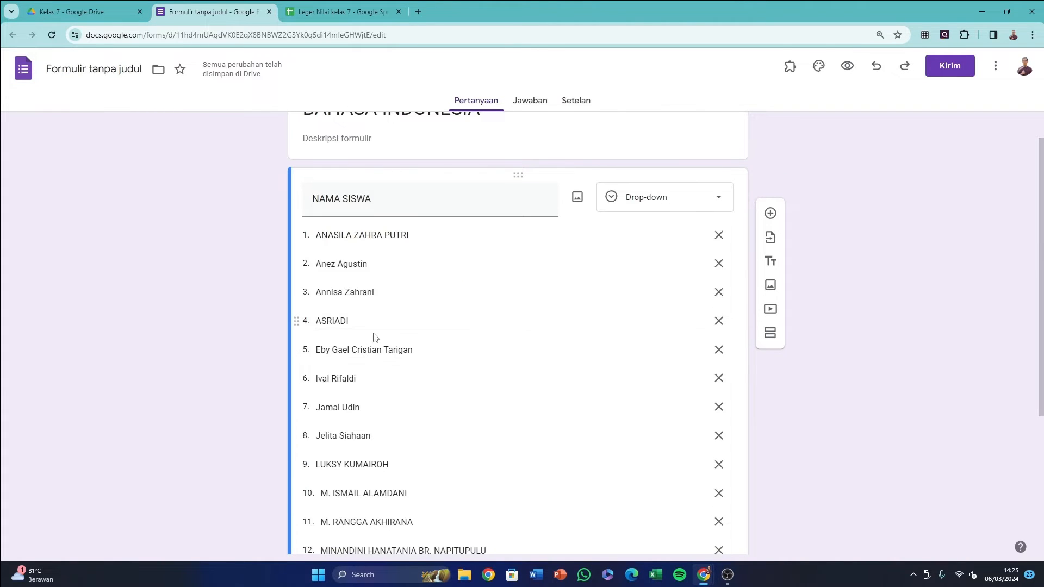
scroll(580, 366, "down", 4)
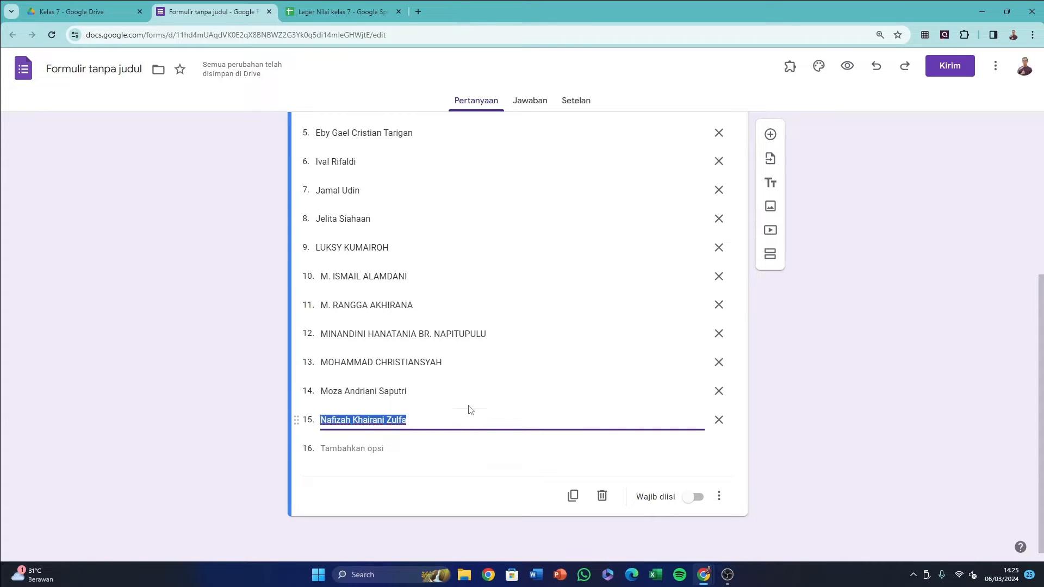
scroll(652, 353, "up", 4)
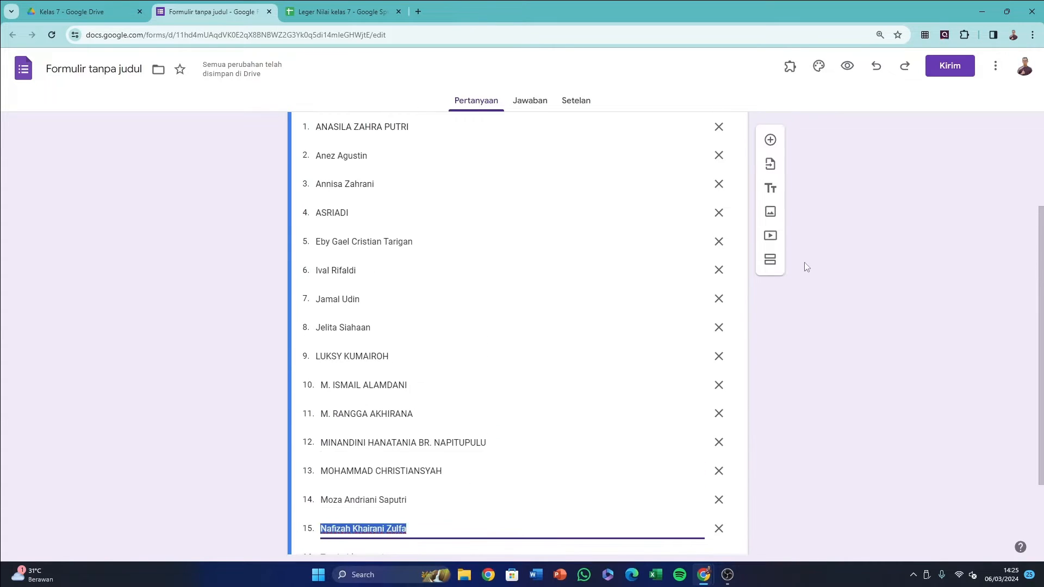
Step: Add a multiple-choice question titled KELAS with the options 7A and 7B below the student name question
left_click(770, 214)
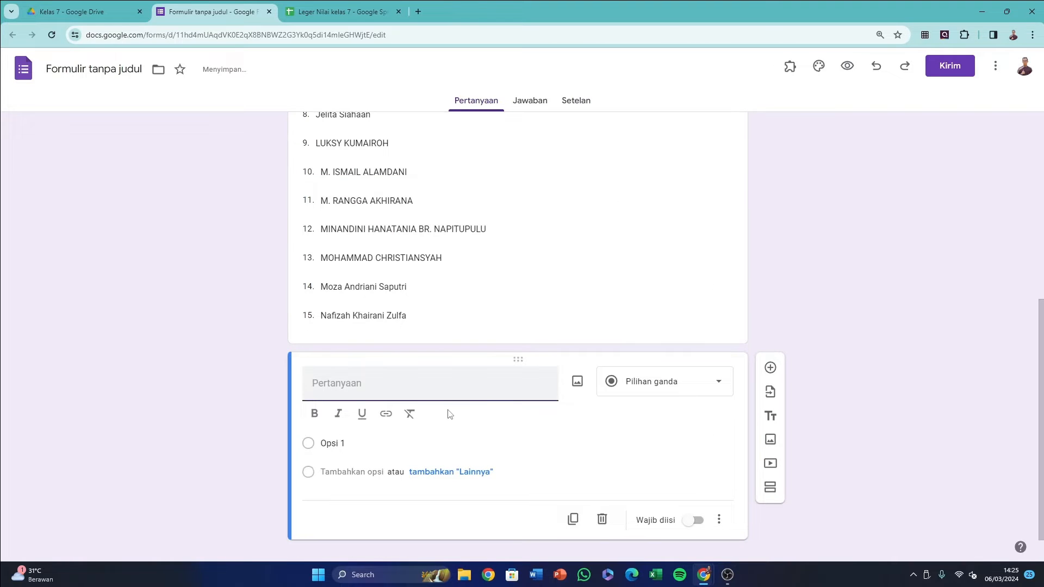
type("KELAS")
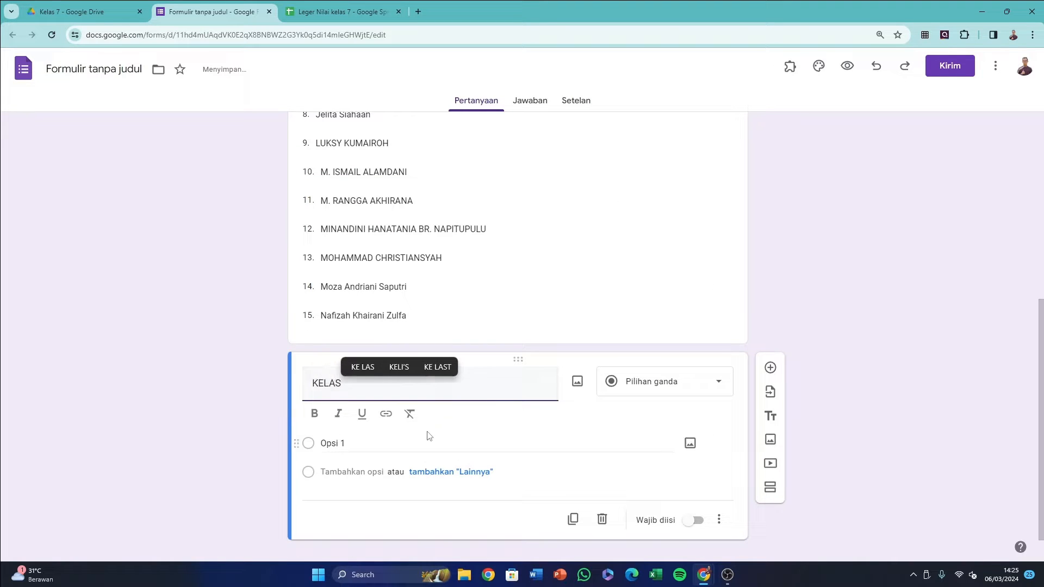
left_click(408, 441)
type("7A")
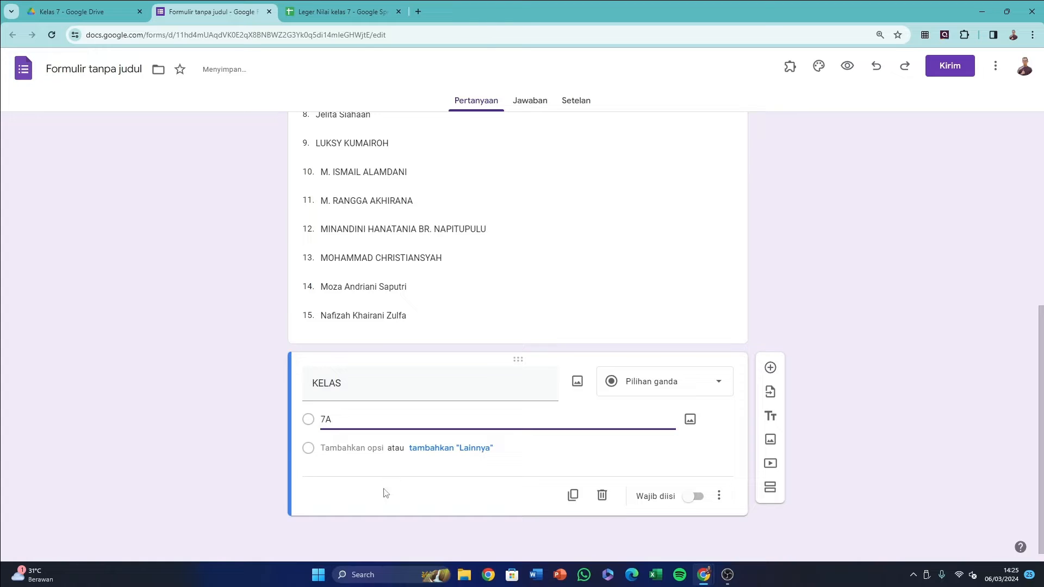
left_click(354, 447)
type("7B")
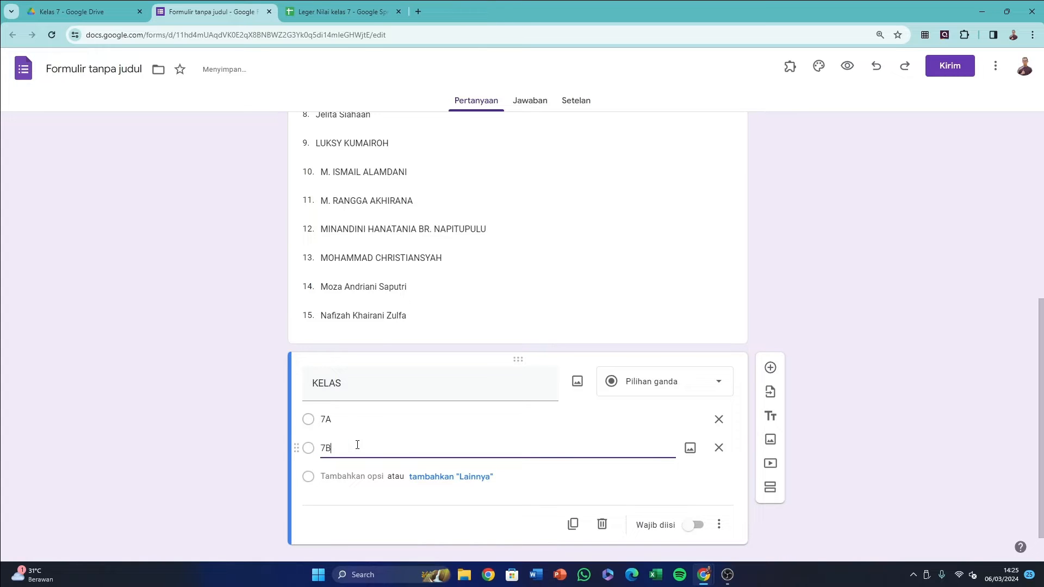
left_click(800, 310)
scroll(538, 284, "up", 6)
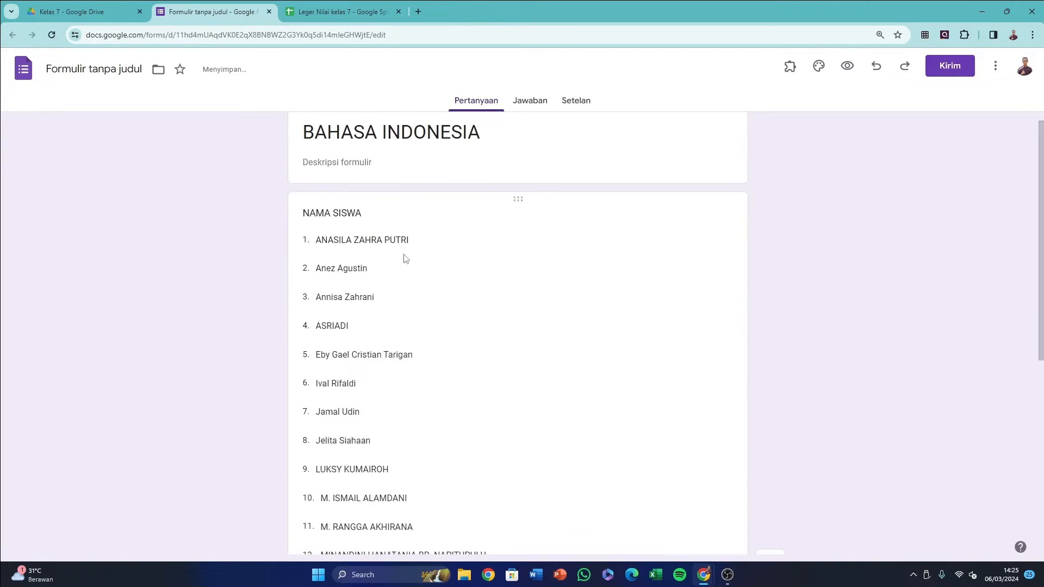
Step: Add a new section after the KELAS question and title it SOAL
scroll(405, 259, "down", 7)
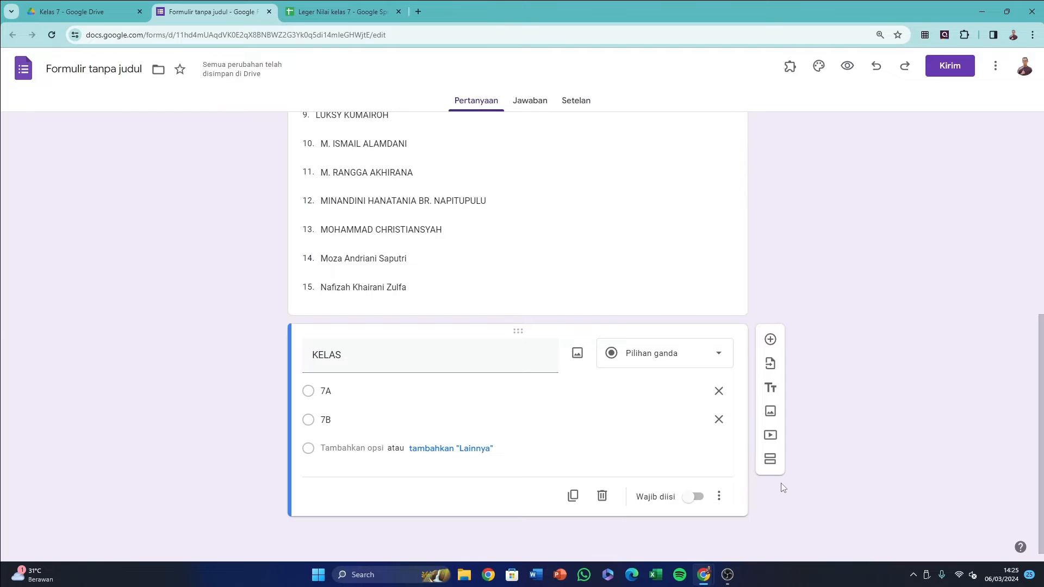
left_click(768, 461)
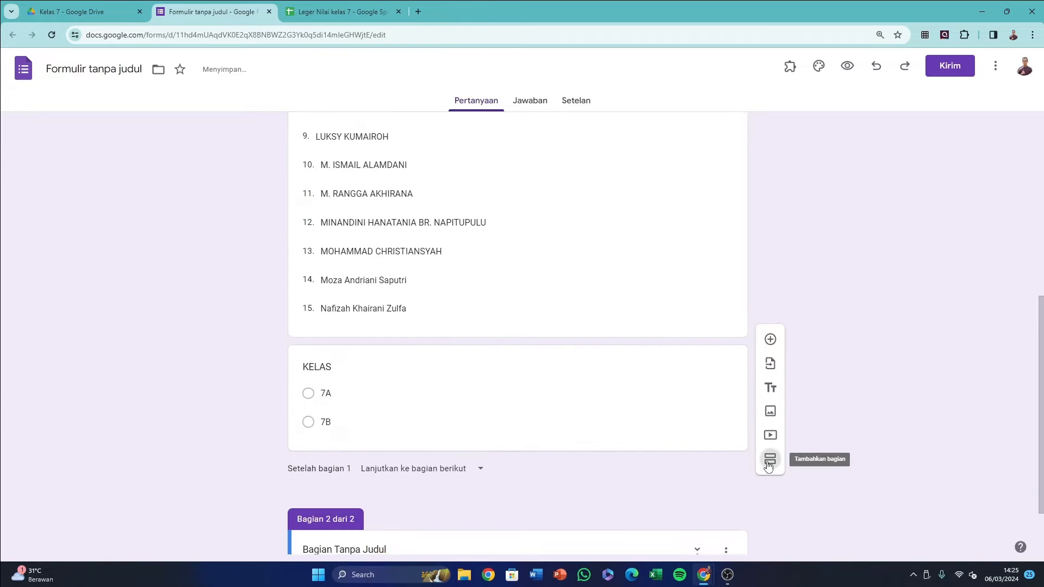
scroll(426, 169, "up", 6)
scroll(405, 319, "down", 8)
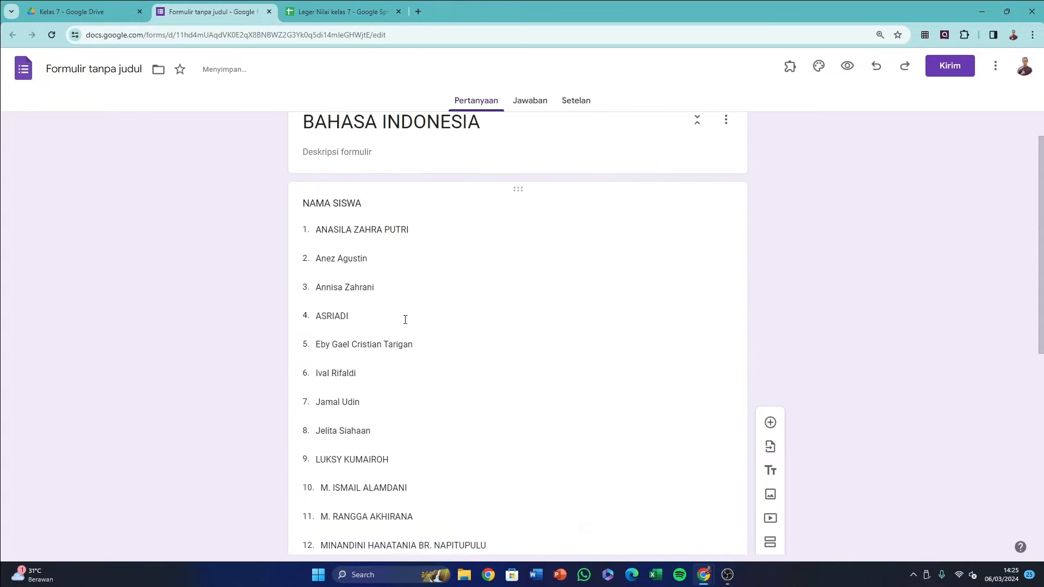
left_click(353, 468)
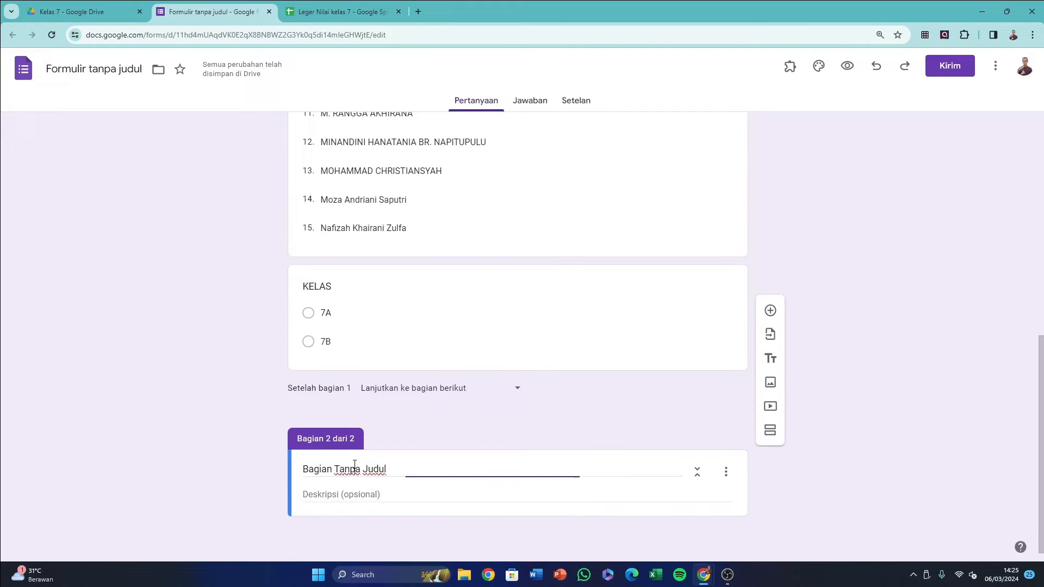
key("ctrl+a")
type("SOAL")
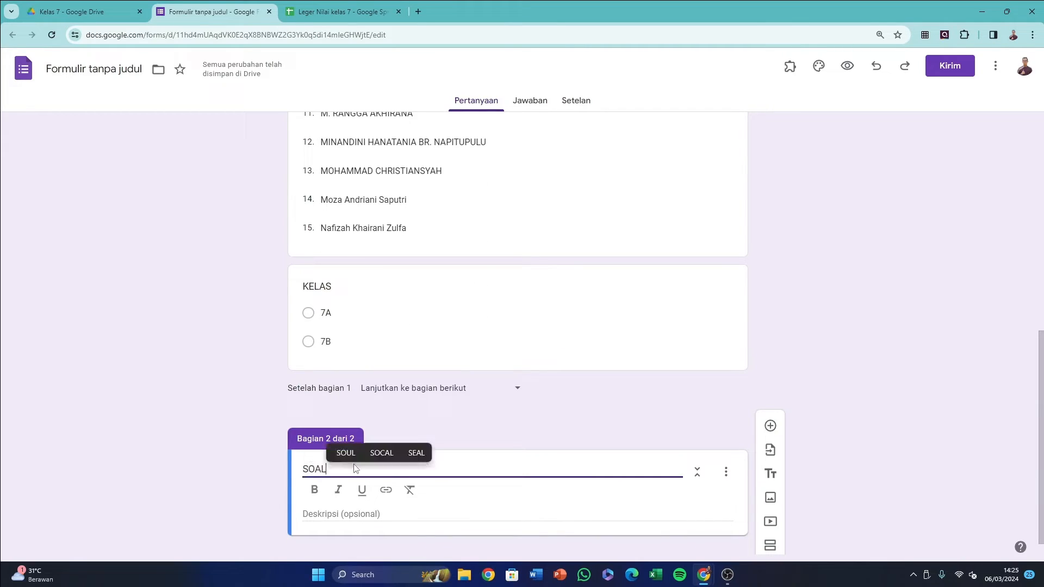
left_click(843, 288)
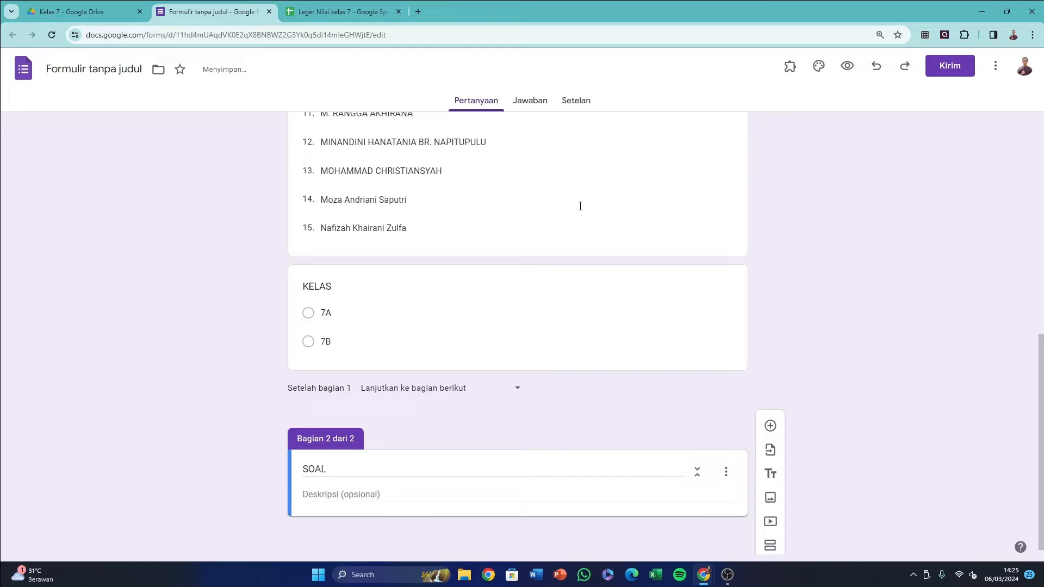
Step: Turn off the response setting that restricts the form to users in the organisation and its trusted organisations
left_click(576, 100)
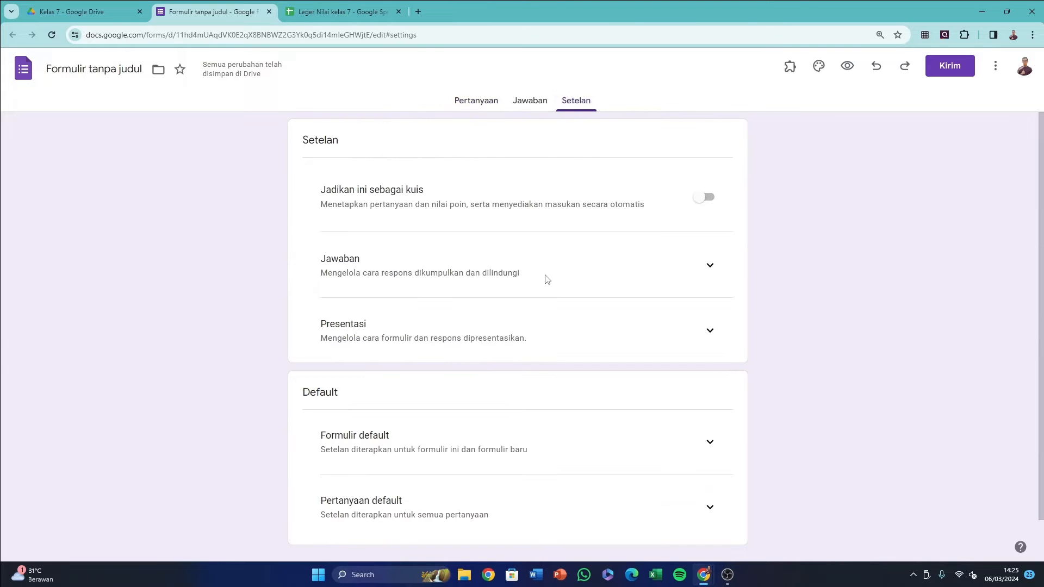
scroll(583, 321, "down", 1)
scroll(680, 401, "up", 1)
left_click(709, 265)
scroll(648, 362, "down", 3)
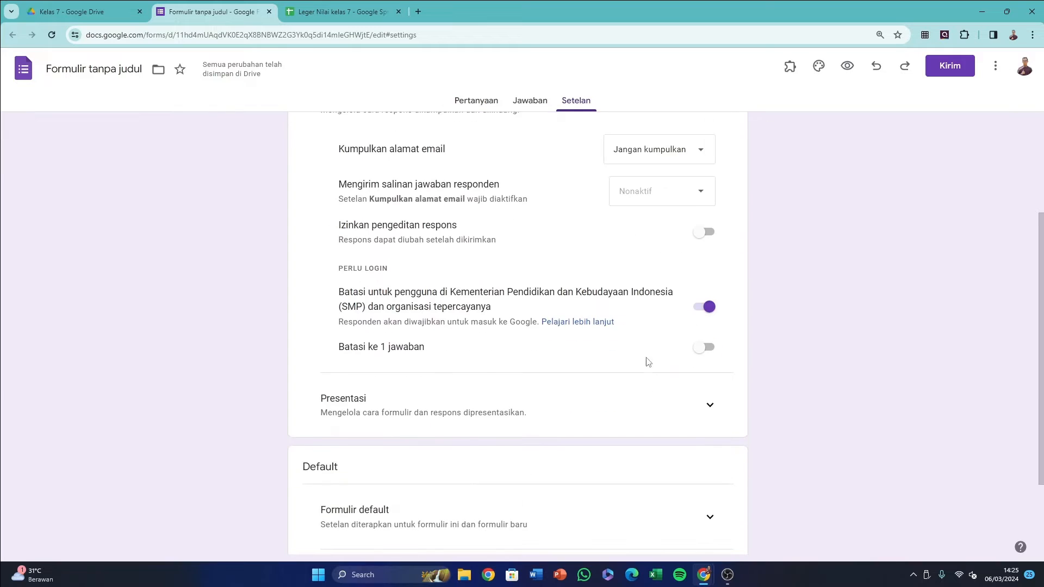
left_click(706, 312)
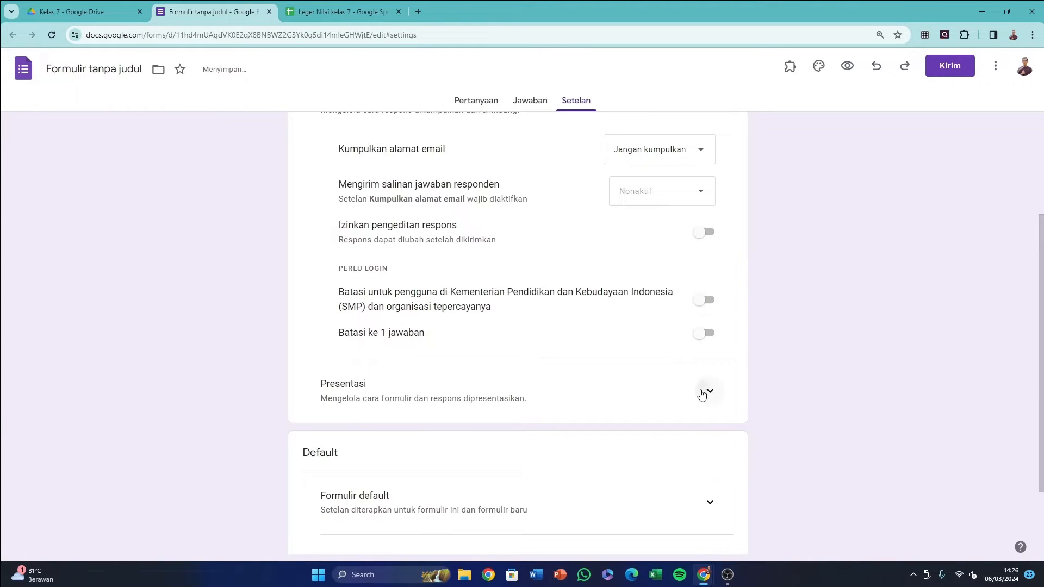
Step: Check the form's presentation and default form settings, and make the form a quiz
left_click(705, 391)
scroll(696, 375, "down", 3)
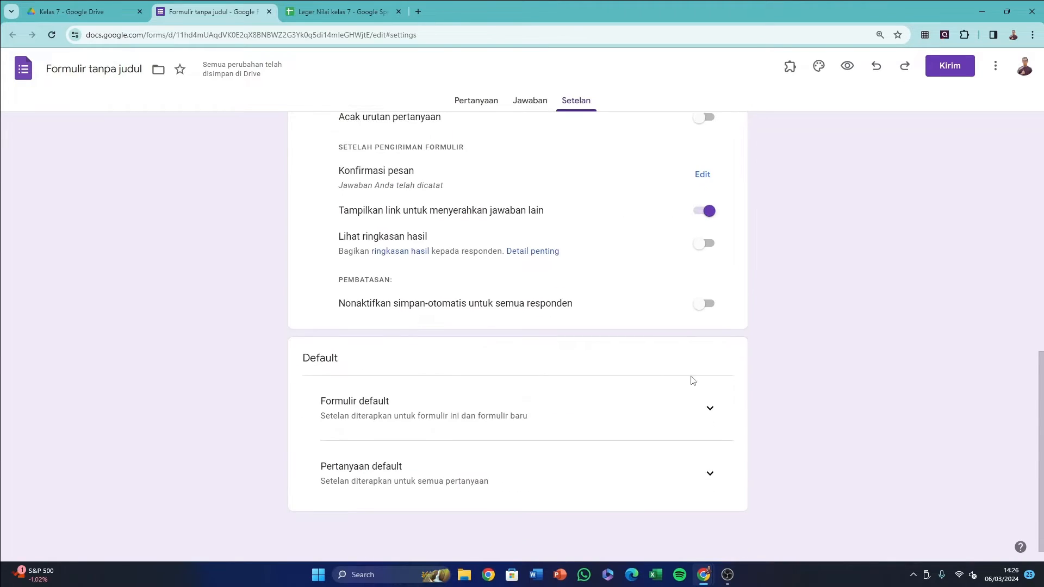
left_click(707, 405)
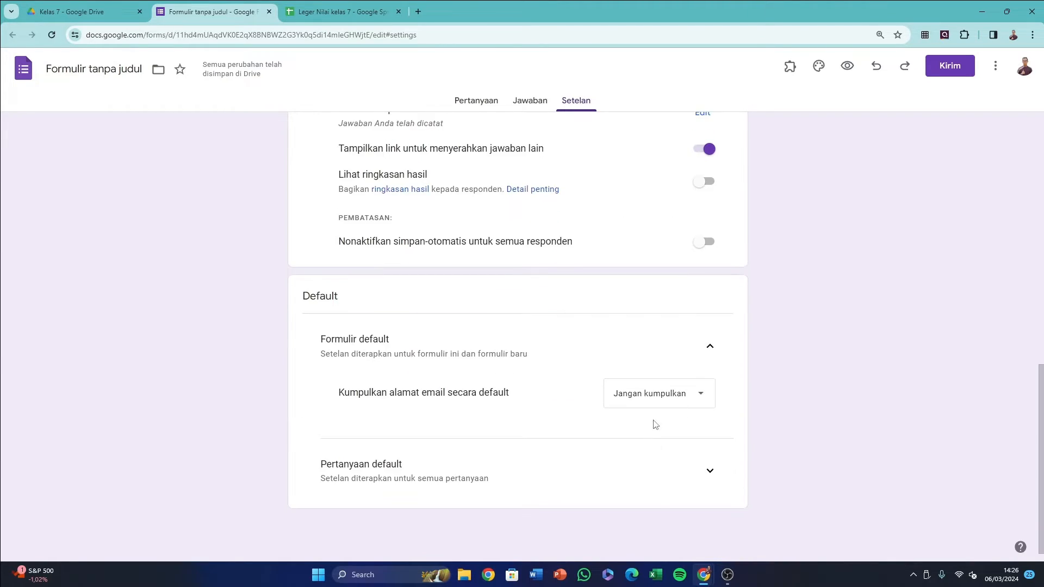
scroll(562, 375, "up", 10)
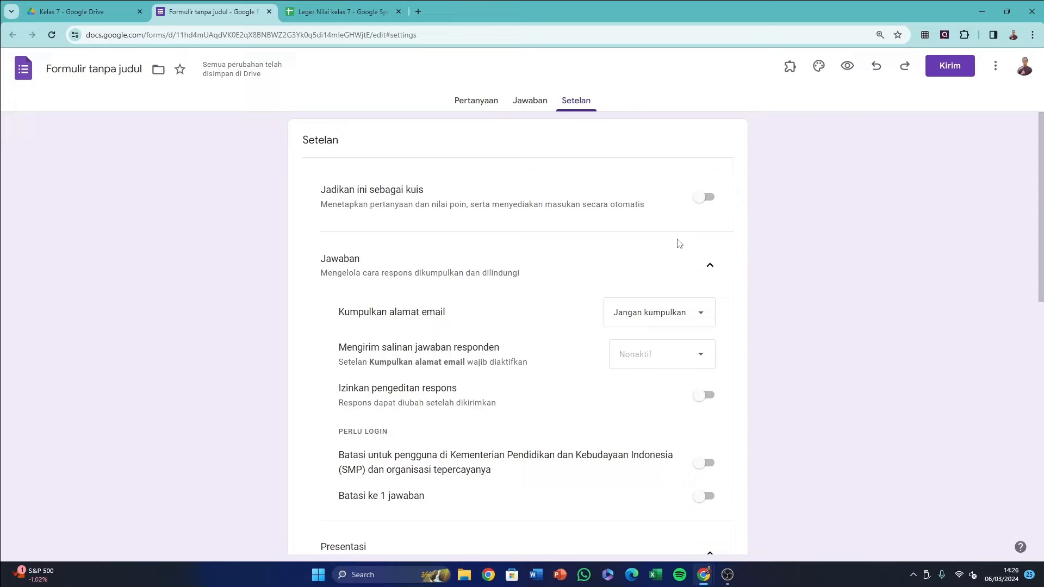
left_click(705, 199)
Step: Stop respondents from seeing missed questions and correct answers in the quiz settings
scroll(586, 309, "down", 3)
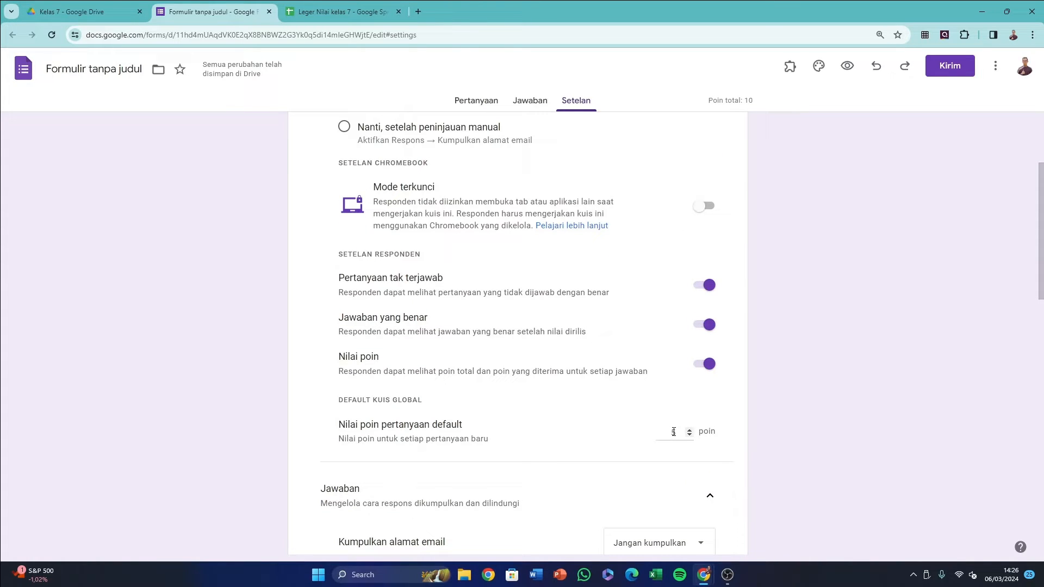
left_click(705, 284)
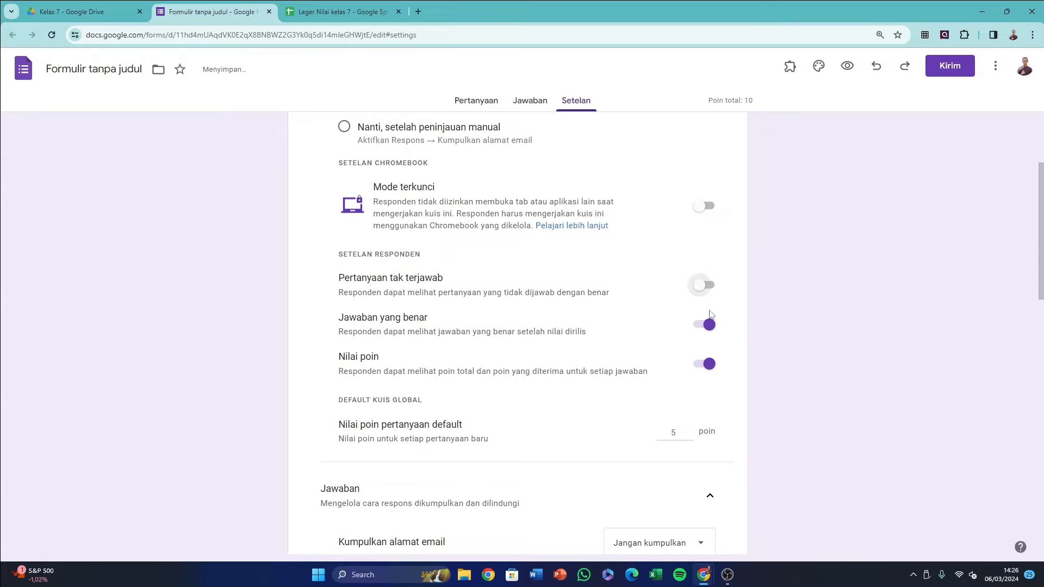
left_click(706, 330)
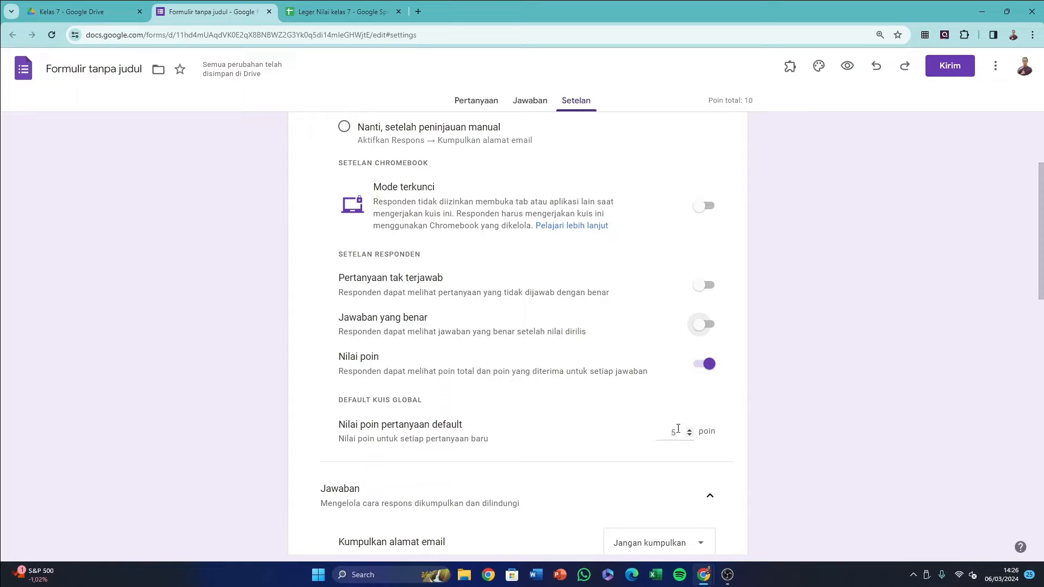
double_click(679, 432)
scroll(611, 443, "down", 5)
scroll(571, 422, "up", 8)
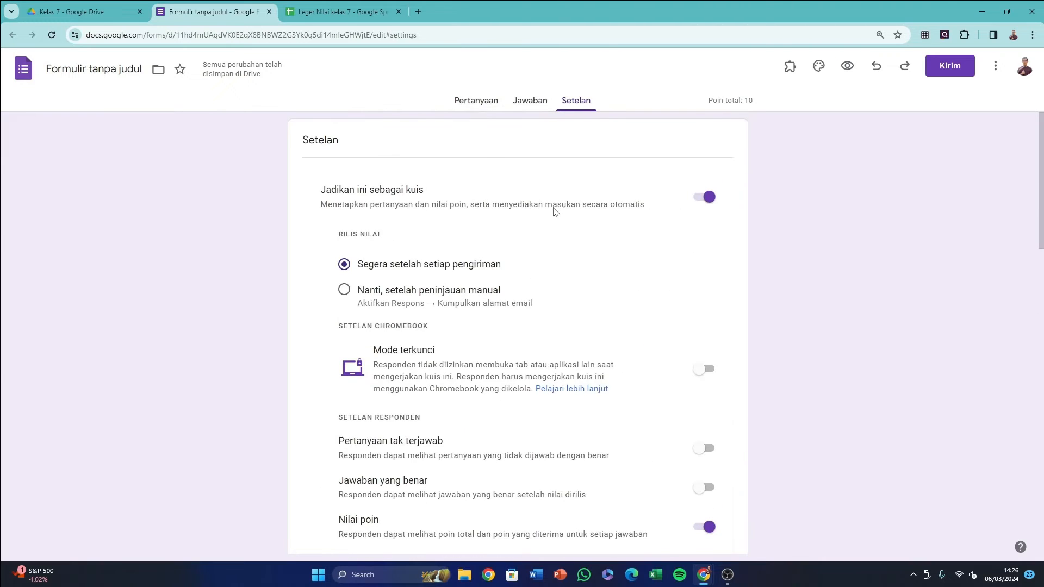
Step: Set the form's header image to the coloured pencils picture from the Kantor dan Sekolah theme collection
left_click(485, 105)
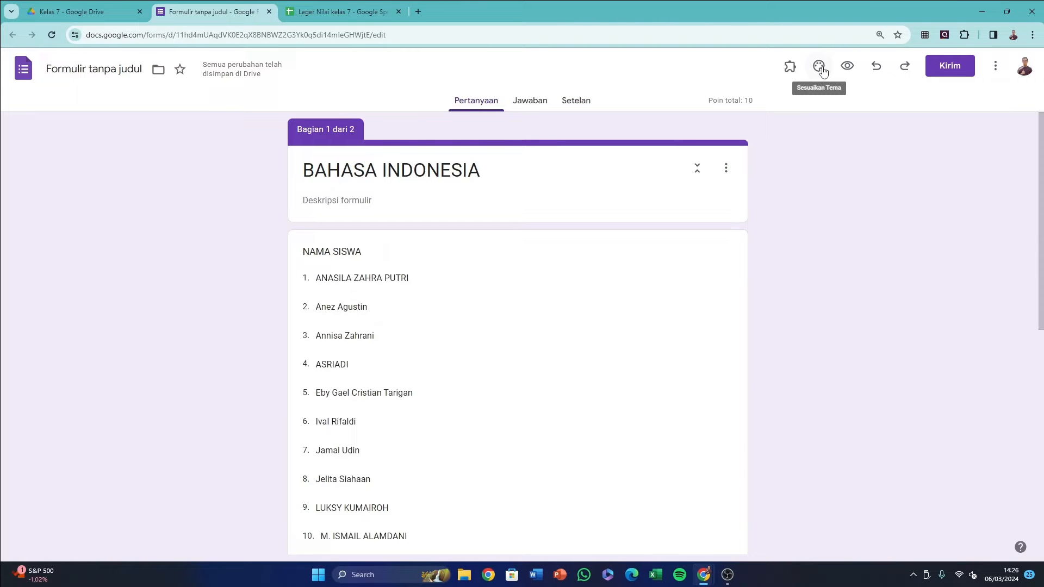
left_click(821, 69)
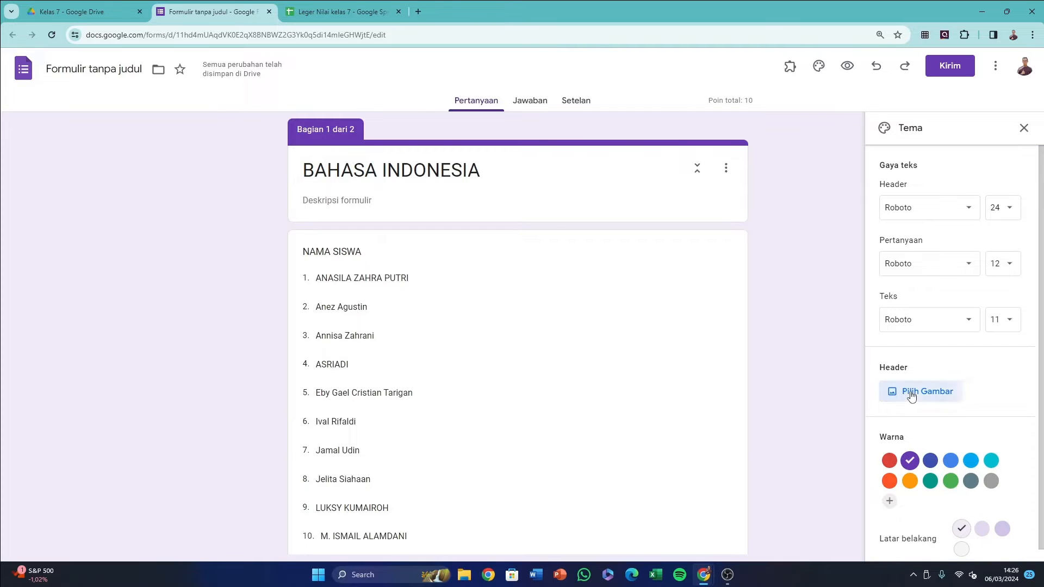
left_click(911, 396)
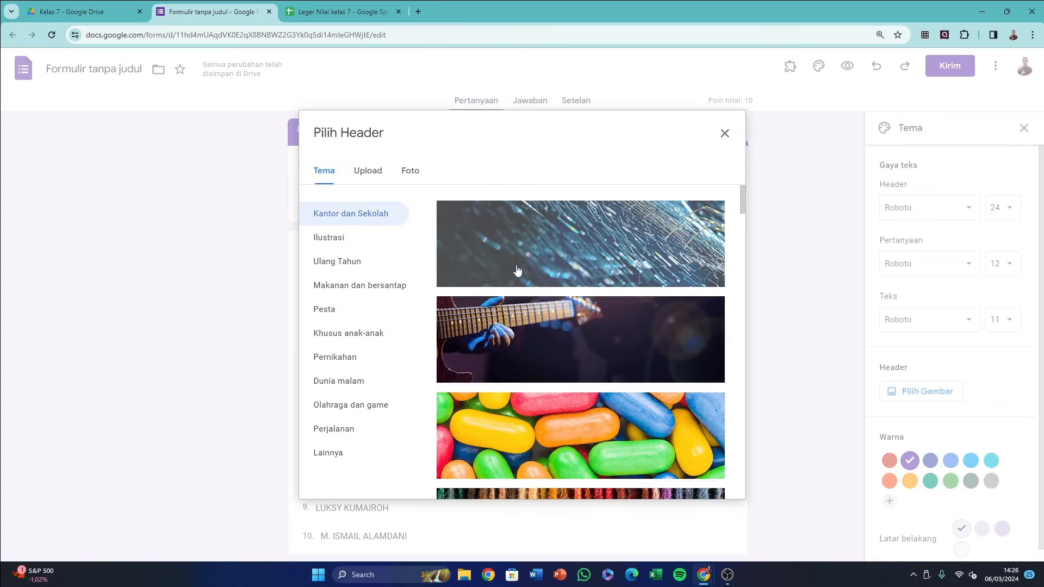
scroll(579, 430, "down", 12)
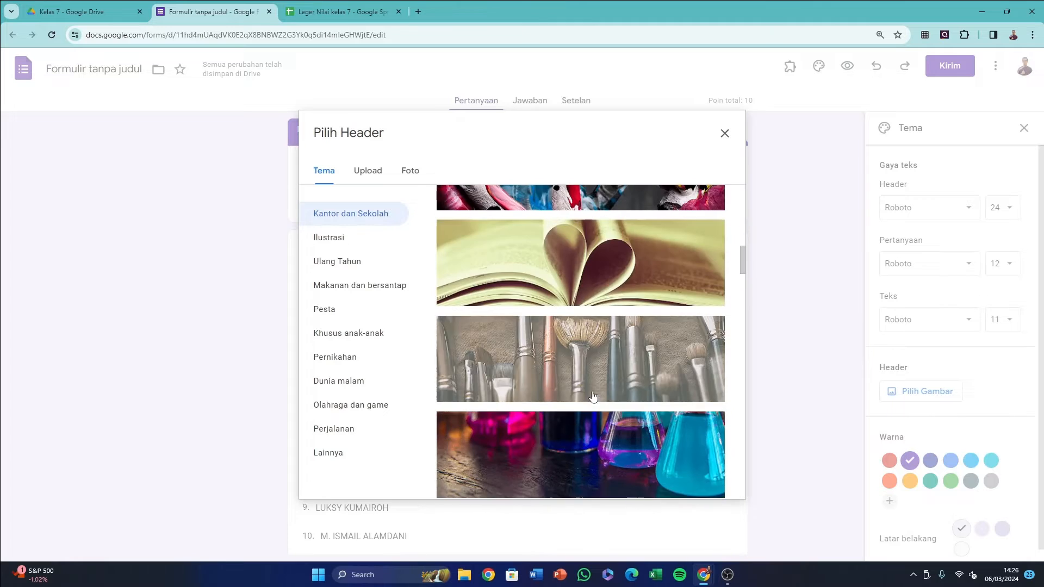
scroll(593, 396, "down", 4)
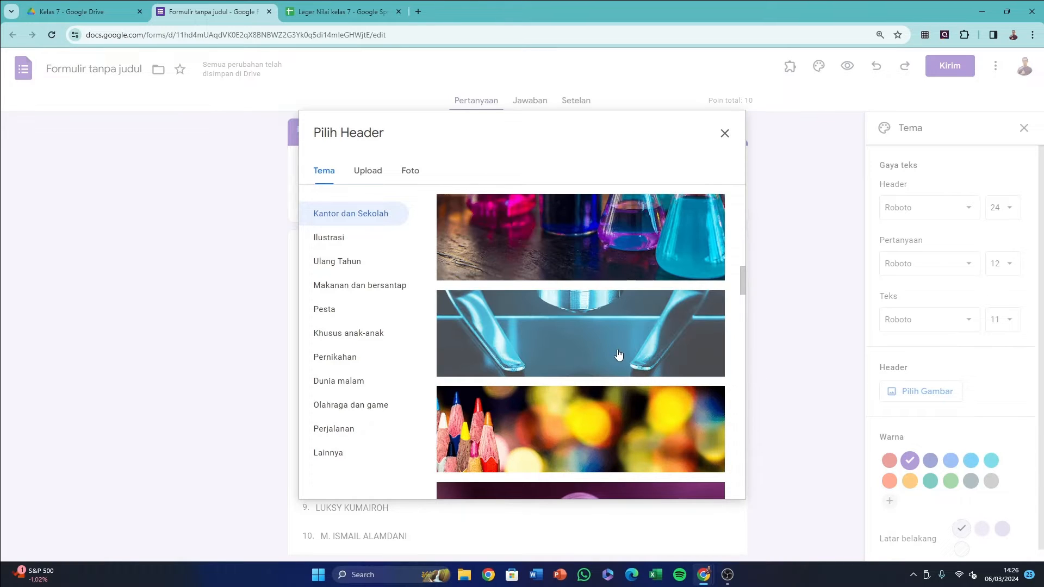
scroll(618, 354, "down", 3)
left_click(598, 293)
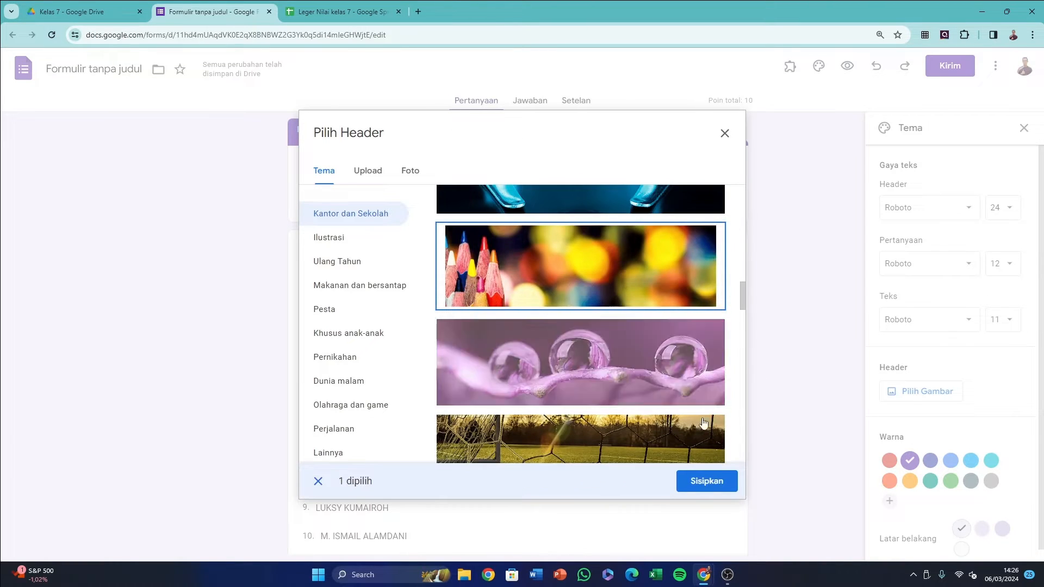
left_click(703, 481)
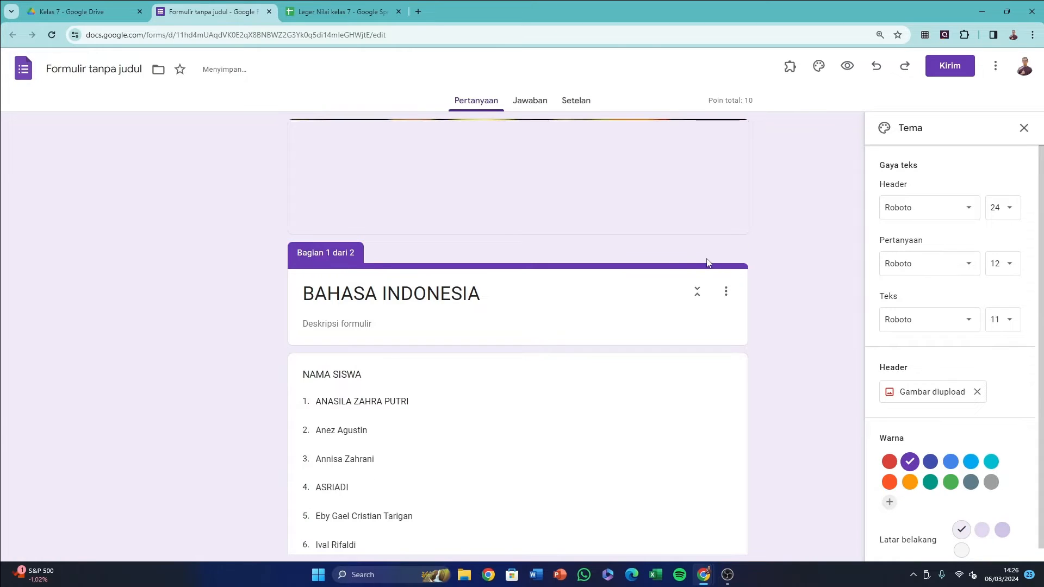
Step: Name the form file BAHASA INDONESIA and refresh the Kelas 7 folder in Google Drive
left_click(86, 69)
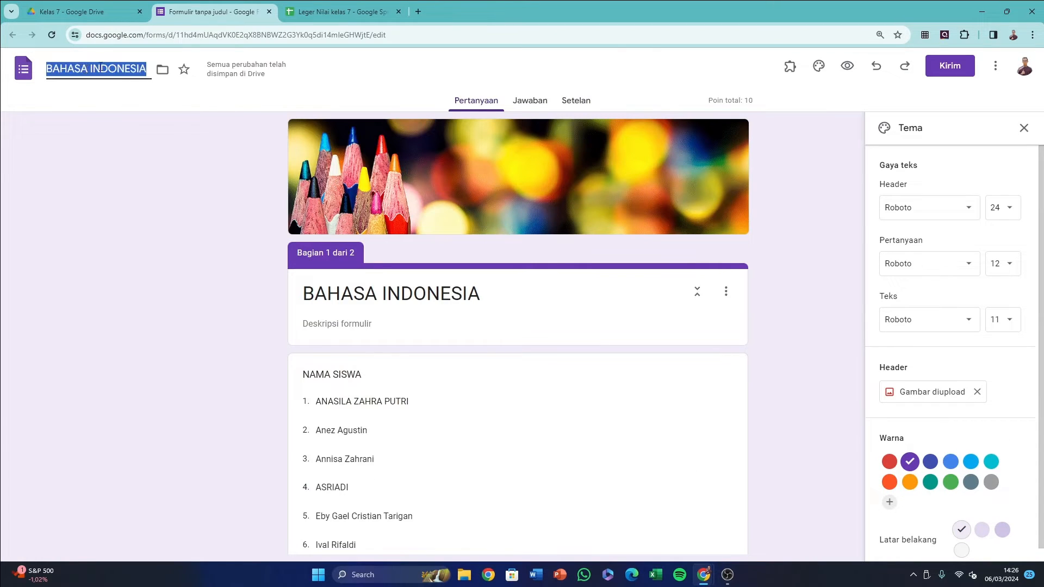
left_click(89, 12)
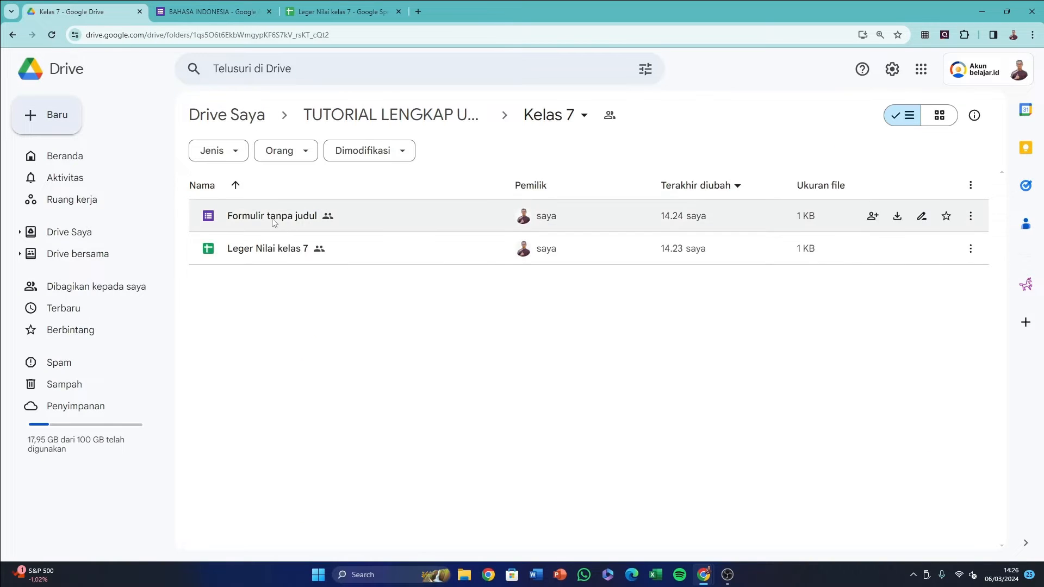
left_click(56, 35)
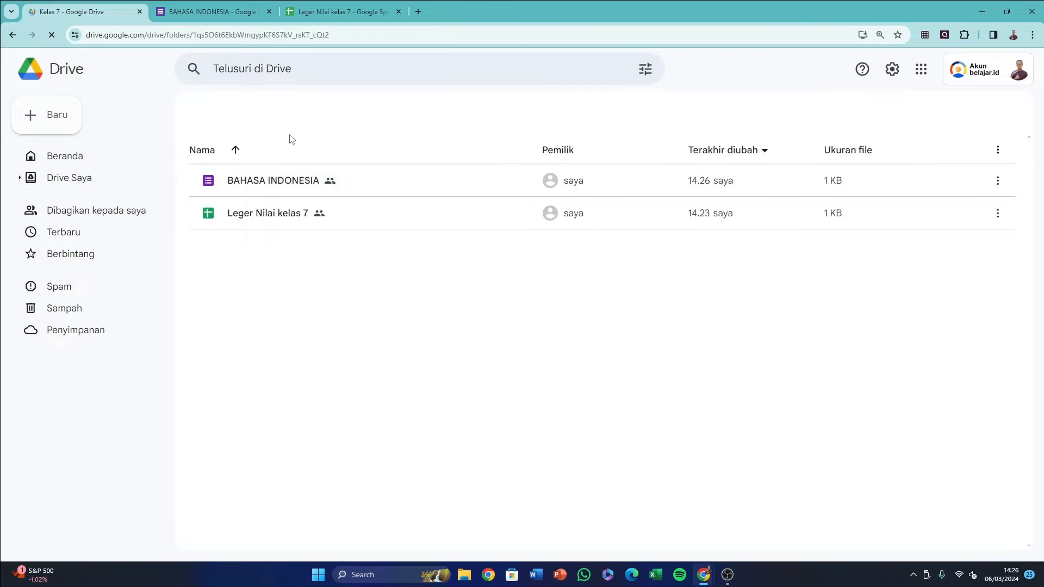
Step: Make a copy of the BAHASA INDONESIA form in the Kelas 7 folder
left_click(274, 219)
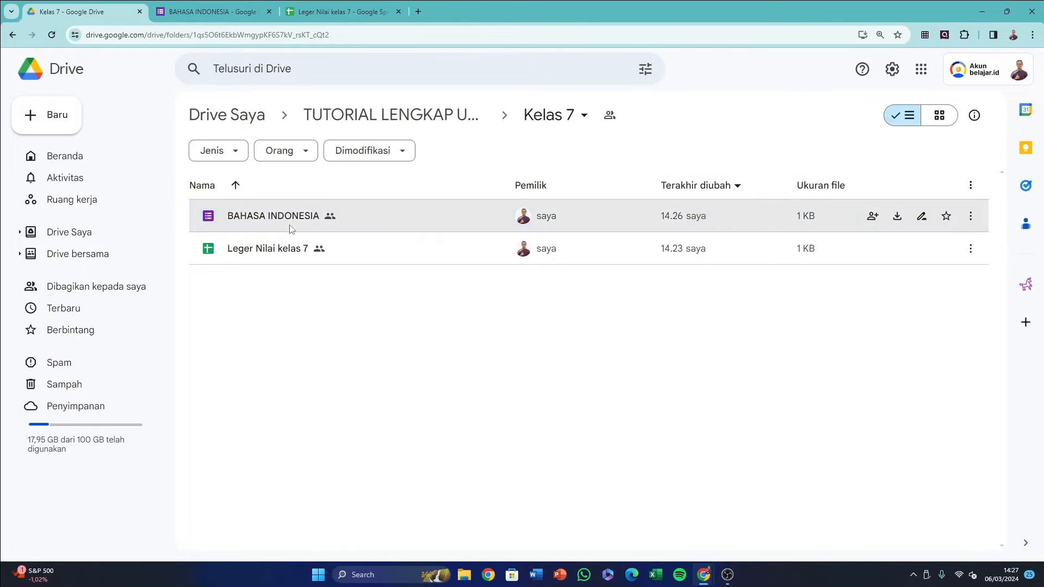
right_click(290, 228)
left_click(369, 298)
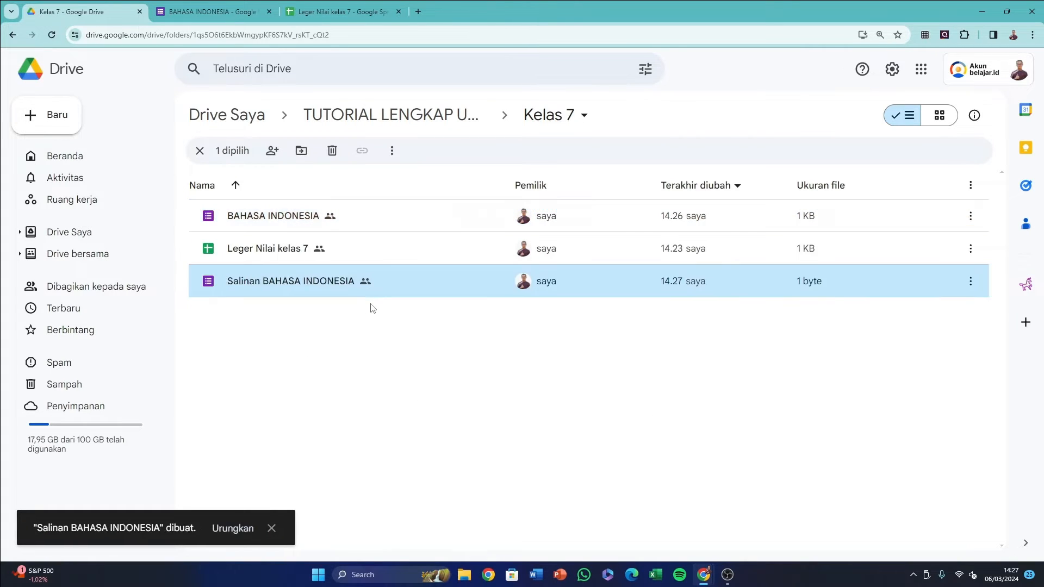
Step: Rename the copied form as IPA
right_click(350, 286)
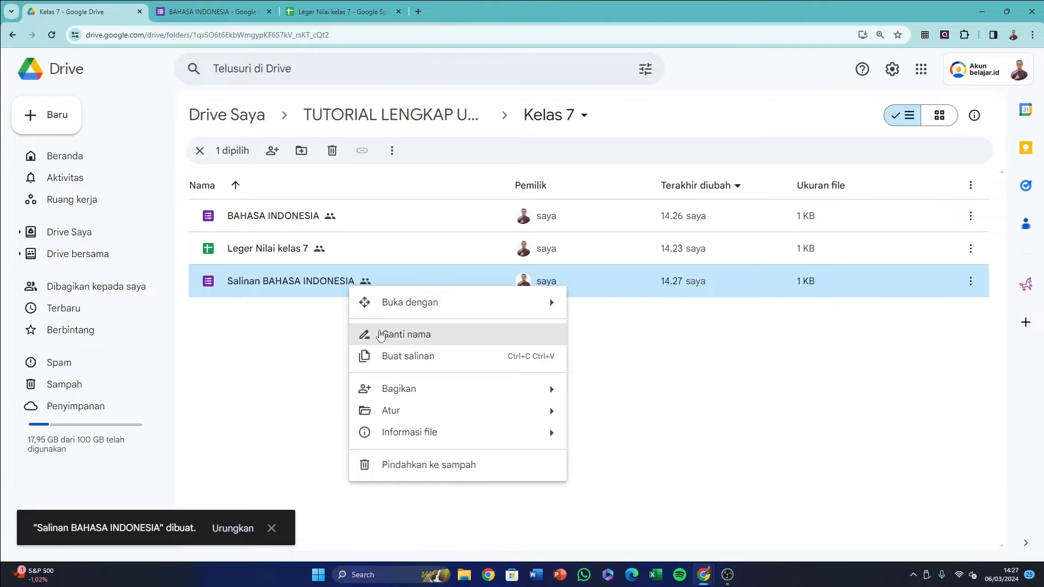
left_click(380, 333)
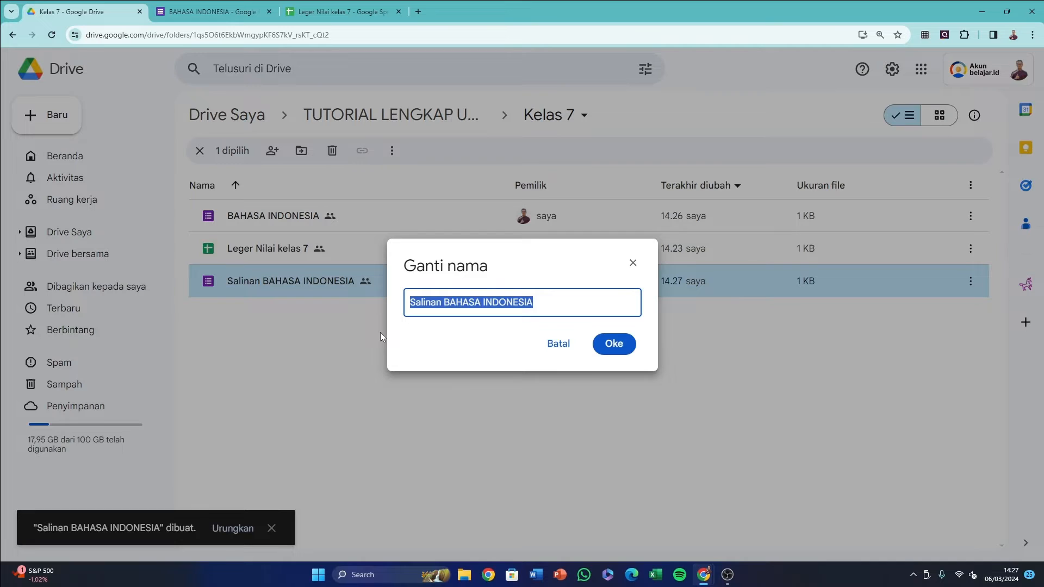
type("IPA")
left_click(619, 342)
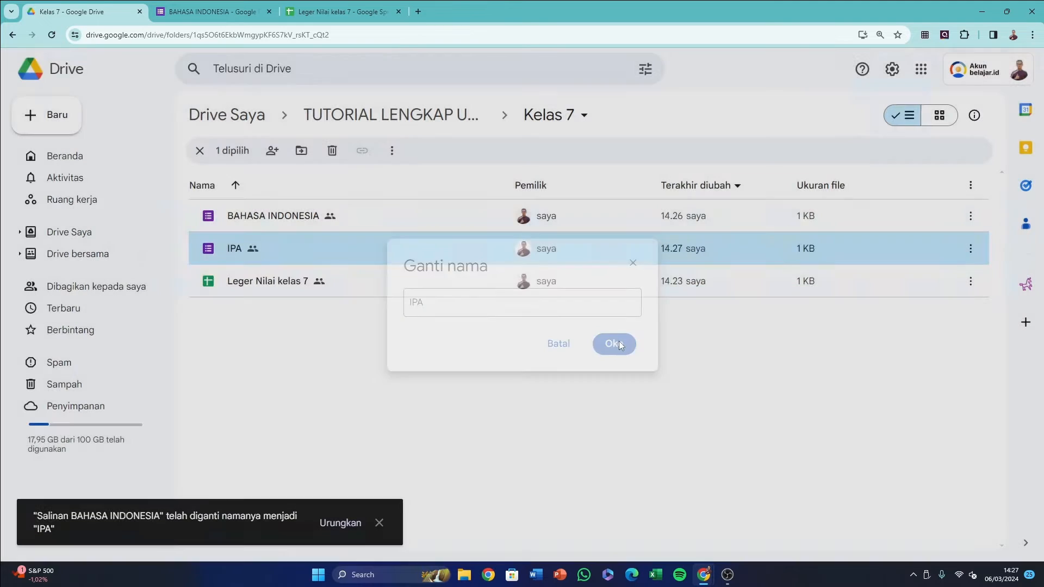
Step: Open the BAHASA INDONESIA form and import questions 1 to 5 from the BAHASA INDONESIA KELAS 7 form into the SOAL section
double_click(257, 217)
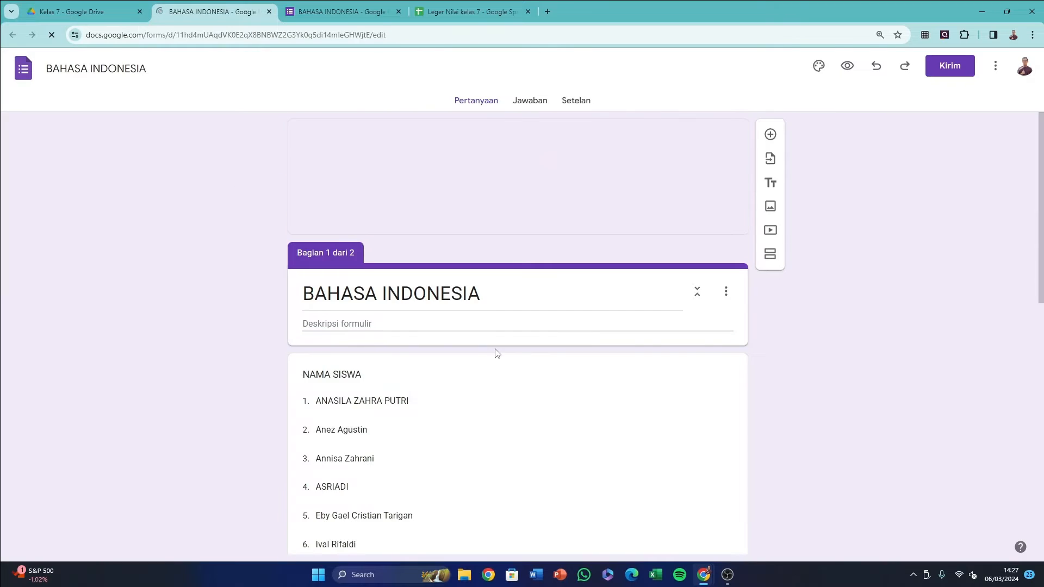
scroll(426, 379, "down", 10)
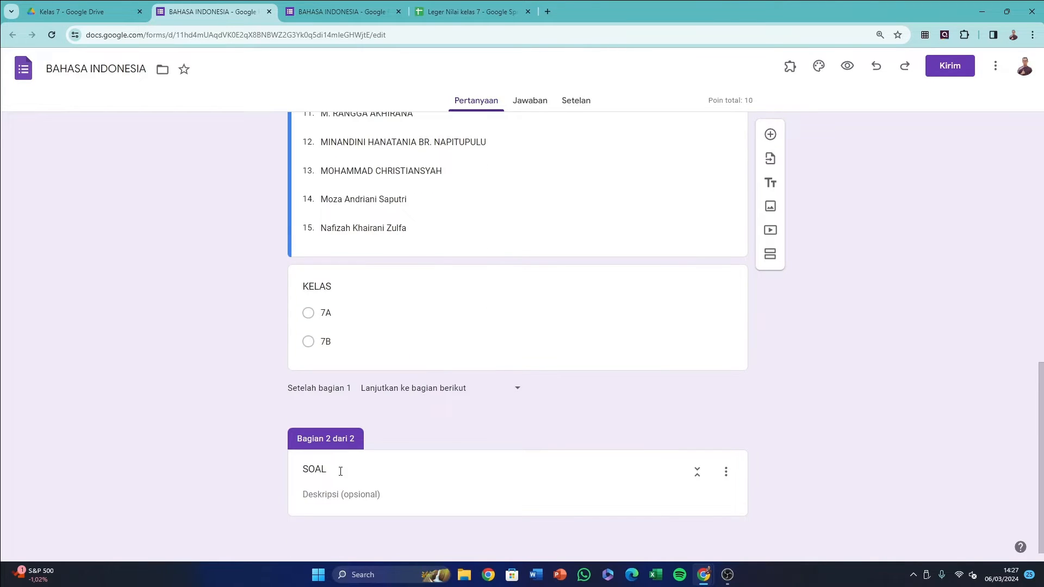
left_click(341, 471)
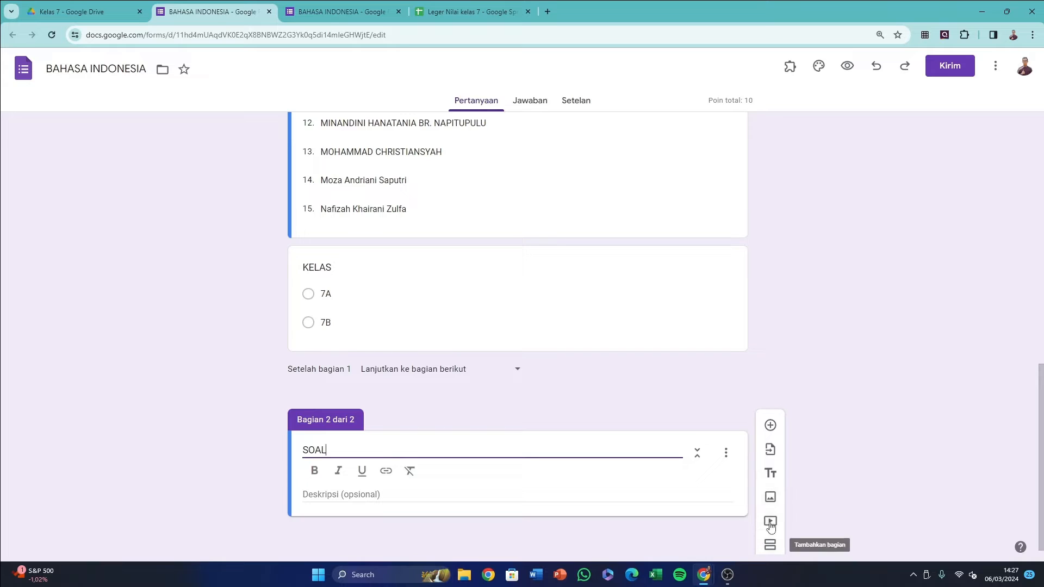
left_click(770, 450)
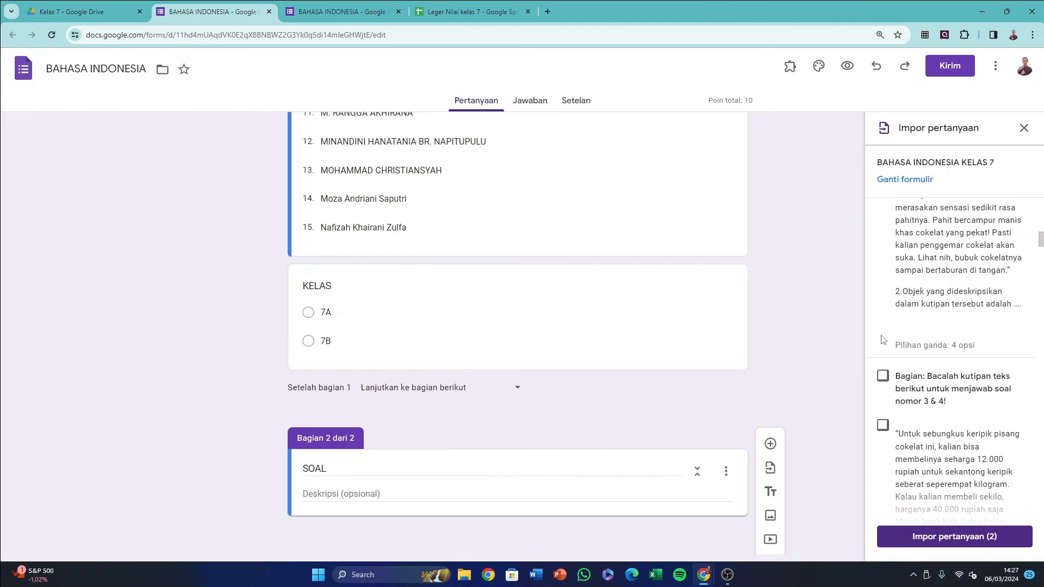
scroll(882, 340, "down", 1)
left_click(883, 318)
scroll(883, 318, "down", 4)
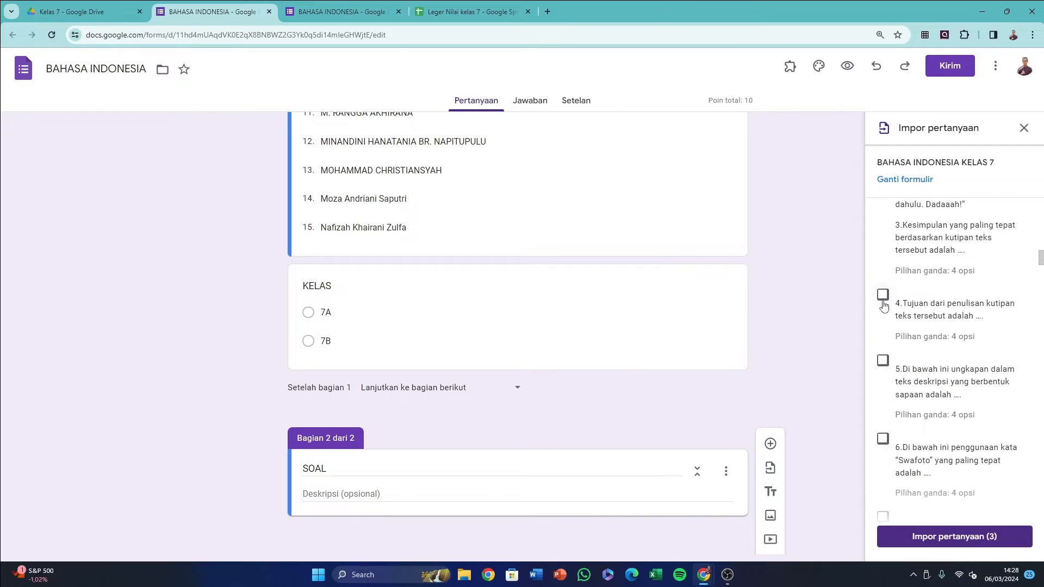
left_click(882, 294)
left_click(883, 360)
left_click(947, 536)
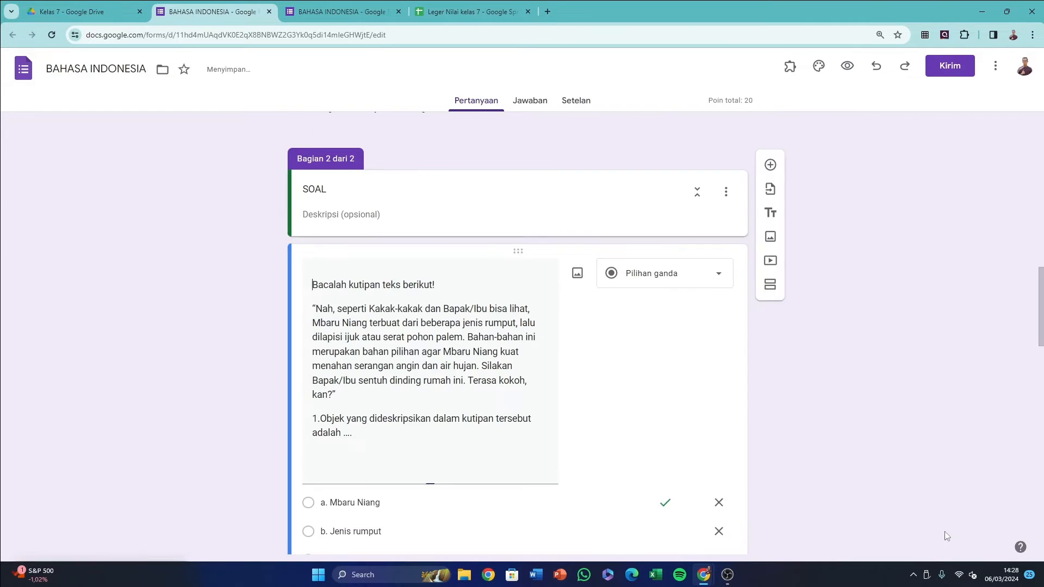
Step: Review the imported questions and check question 4's answer key and point value
scroll(501, 382, "down", 12)
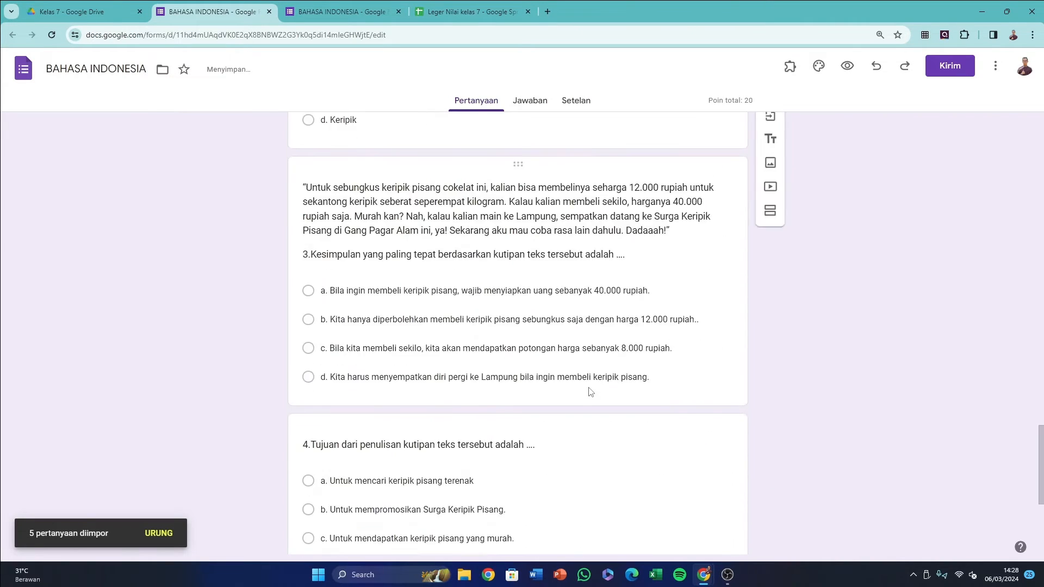
scroll(589, 390, "down", 5)
left_click(576, 239)
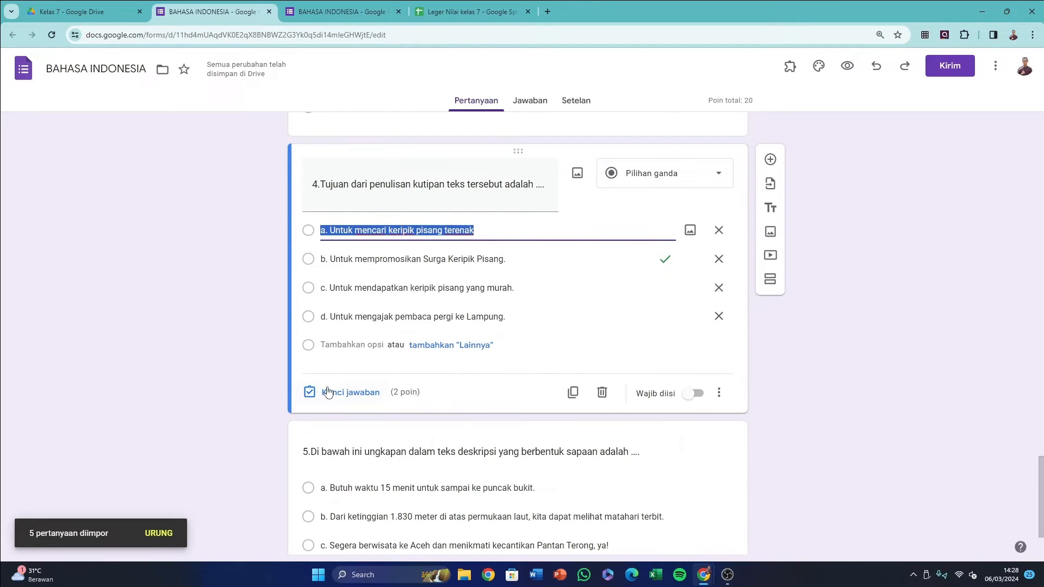
left_click(343, 402)
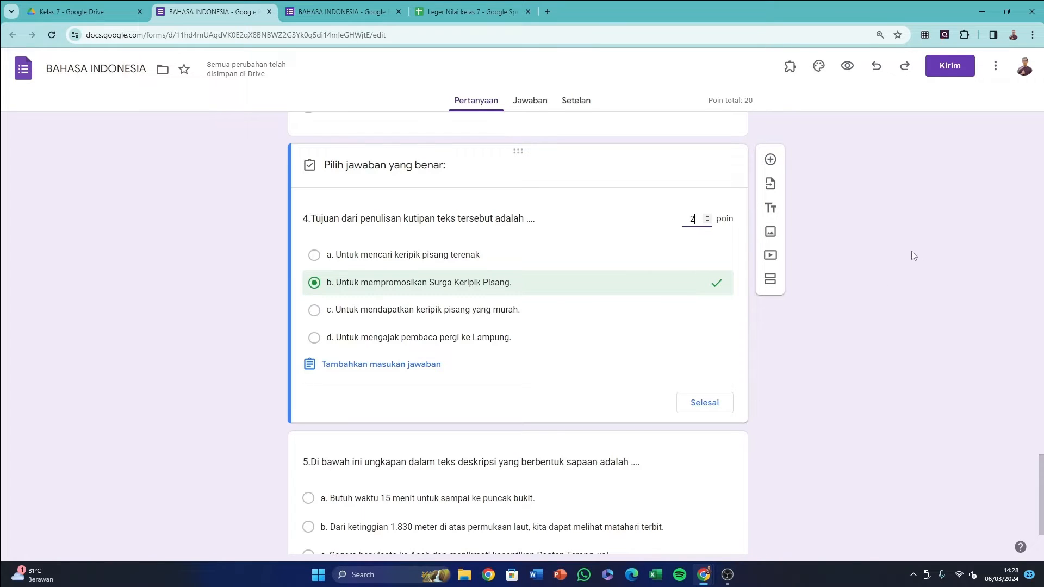
Step: Link the form's responses to the existing spreadsheet Leger Nilai kelas 7
scroll(913, 255, "up", 20)
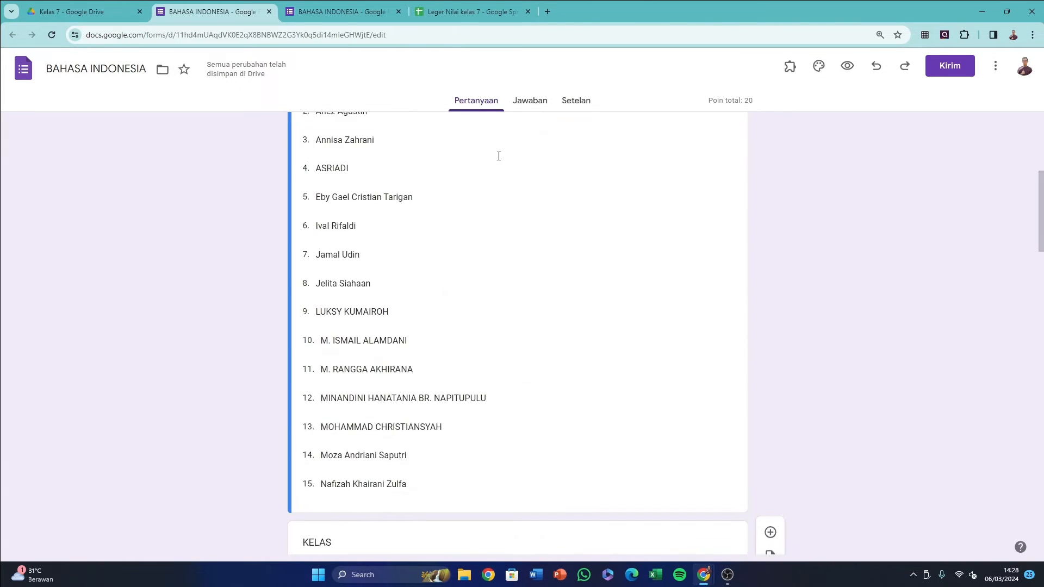
scroll(498, 156, "up", 6)
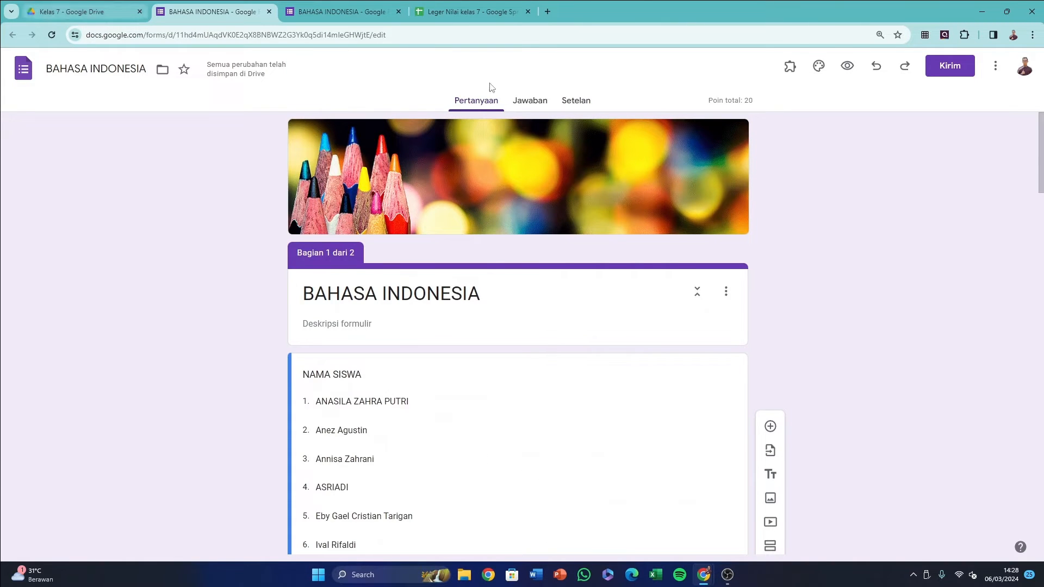
left_click(526, 104)
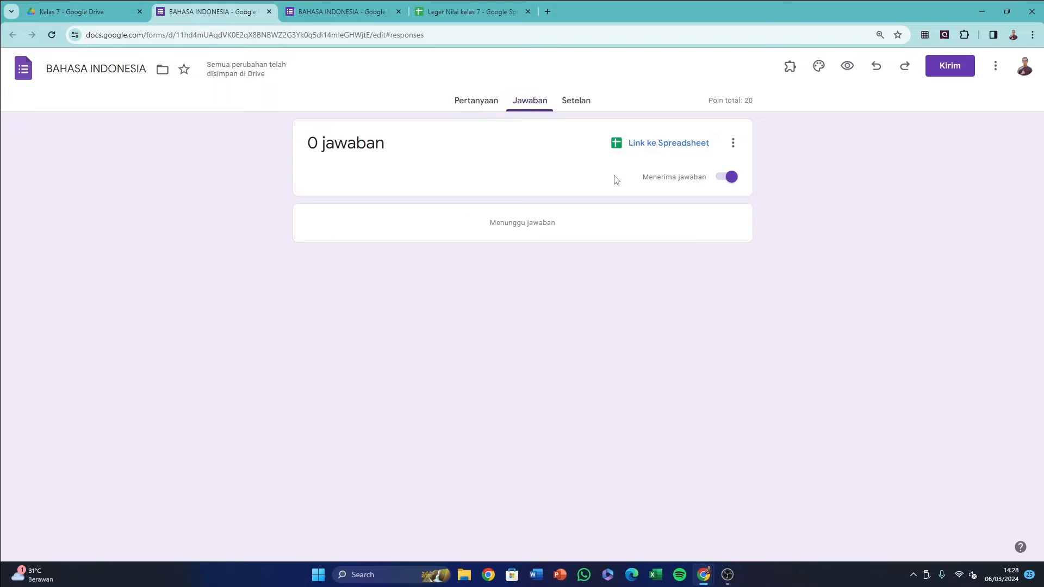
left_click(649, 147)
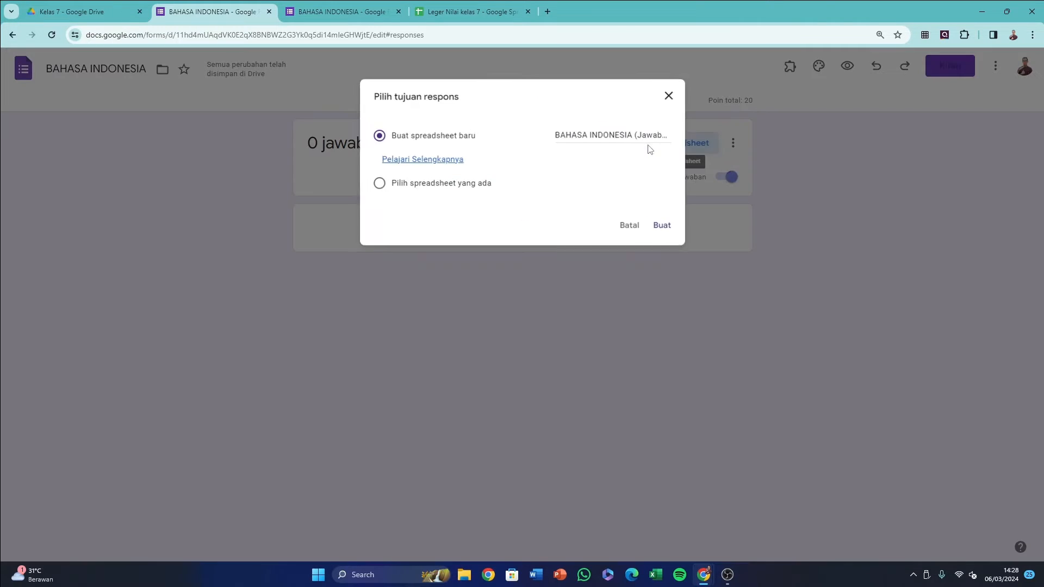
left_click(376, 185)
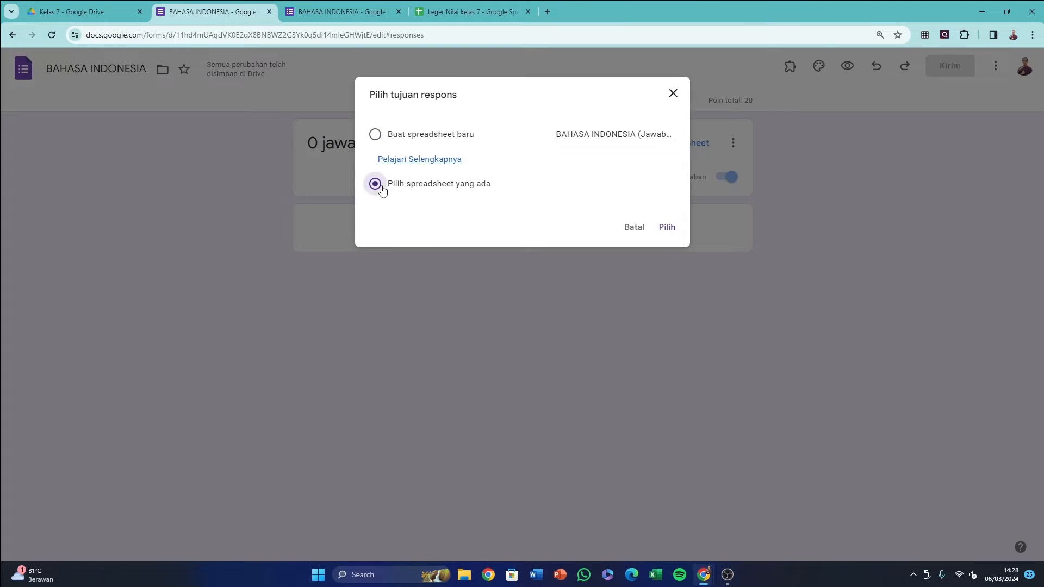
left_click(667, 229)
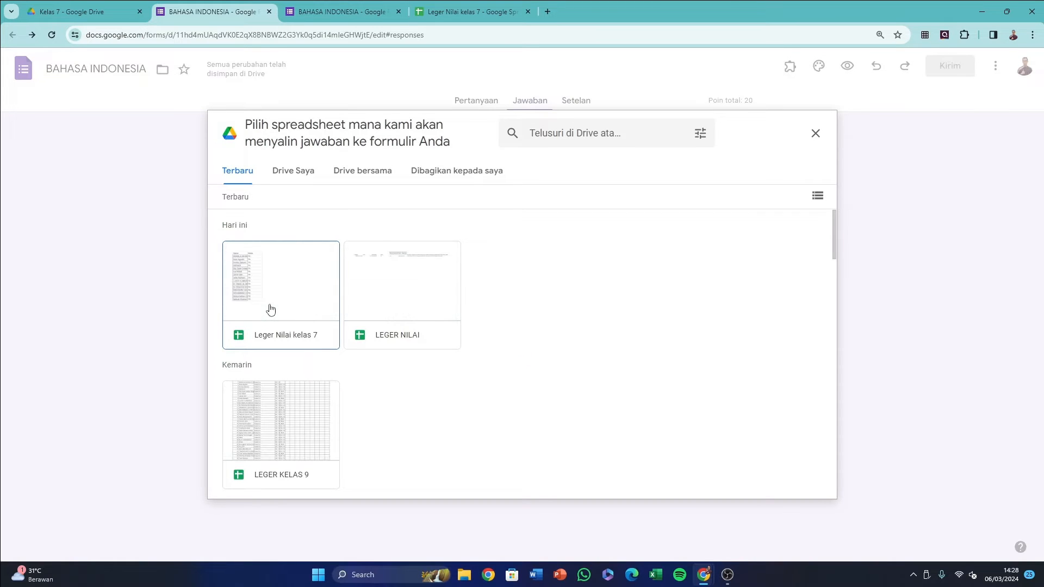
left_click(269, 311)
left_click(804, 481)
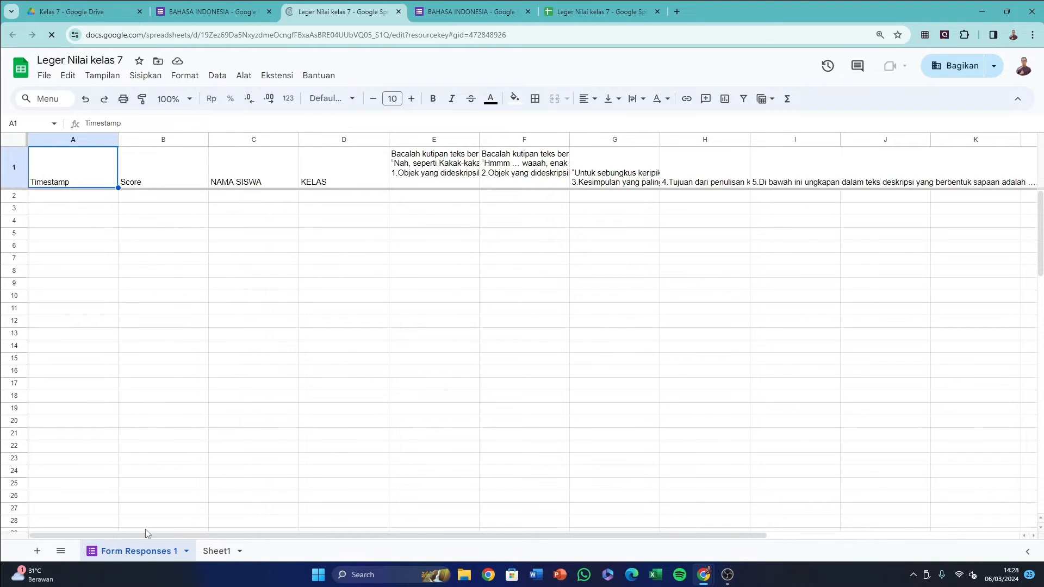
Step: Rename the form response sheet in the ledger as BAHASA INDONESIA
left_click(185, 551)
left_click(125, 379)
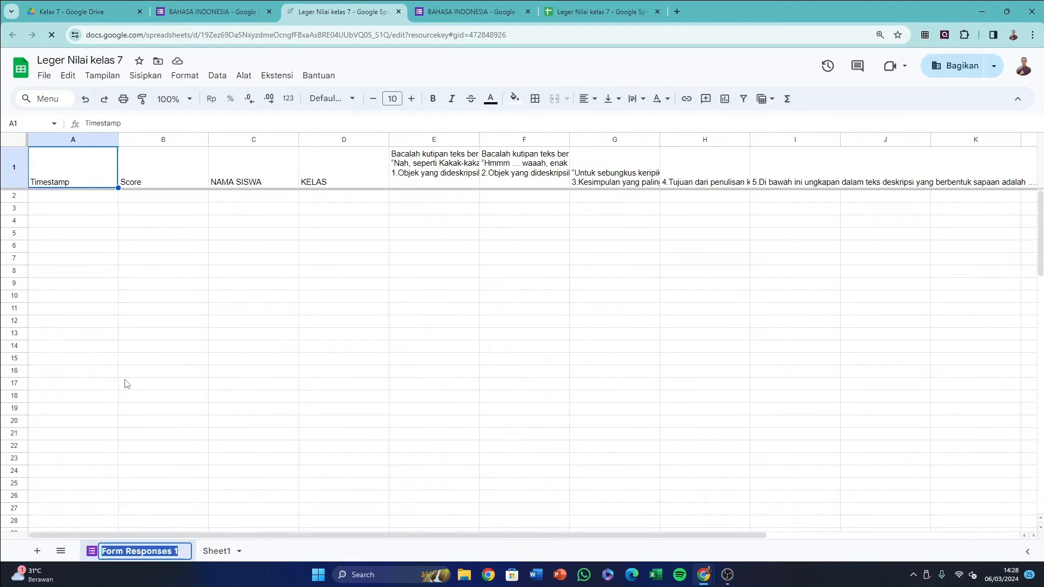
type("BAHAS")
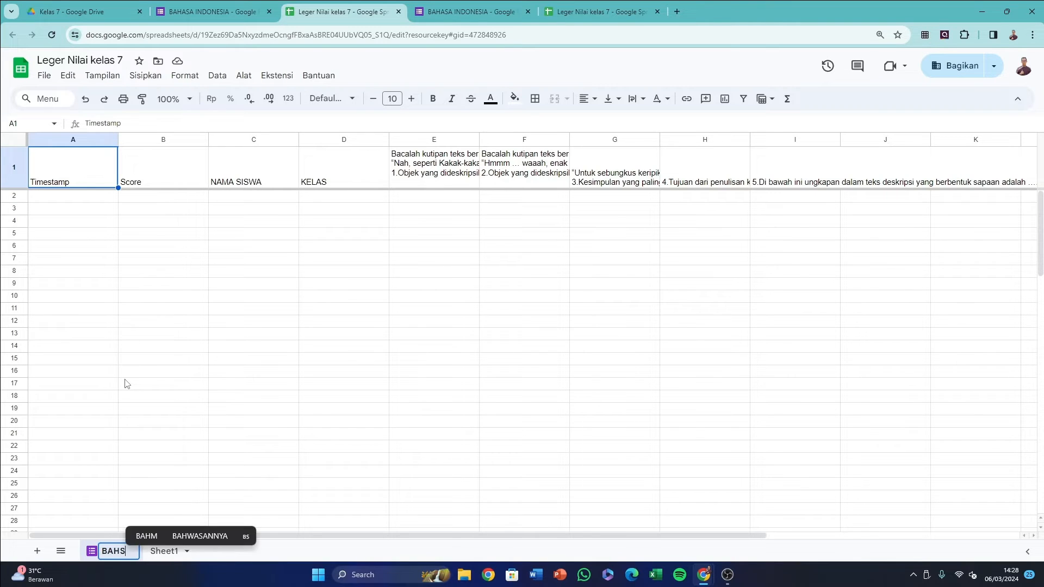
type("A INDONESIA")
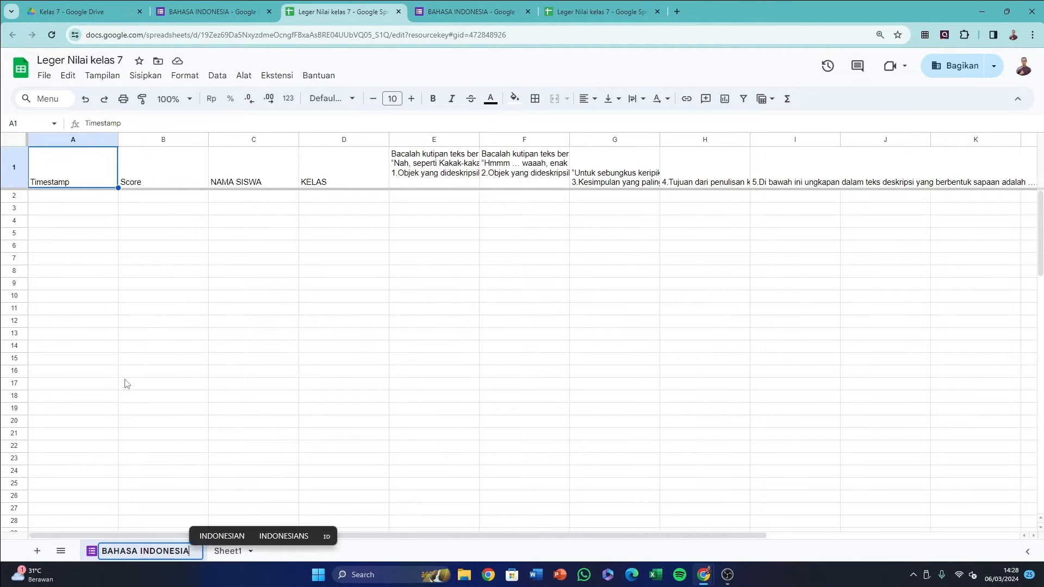
key("Return")
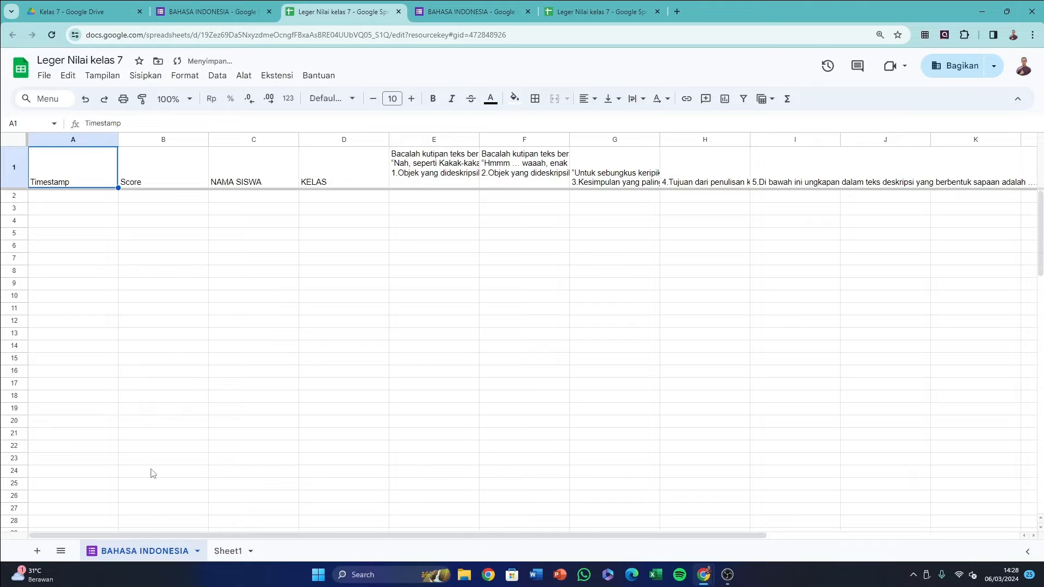
Step: Rename Sheet1, which holds the student names and classes in Leger Nilai kelas 7, as LEGER NILAI
left_click(74, 11)
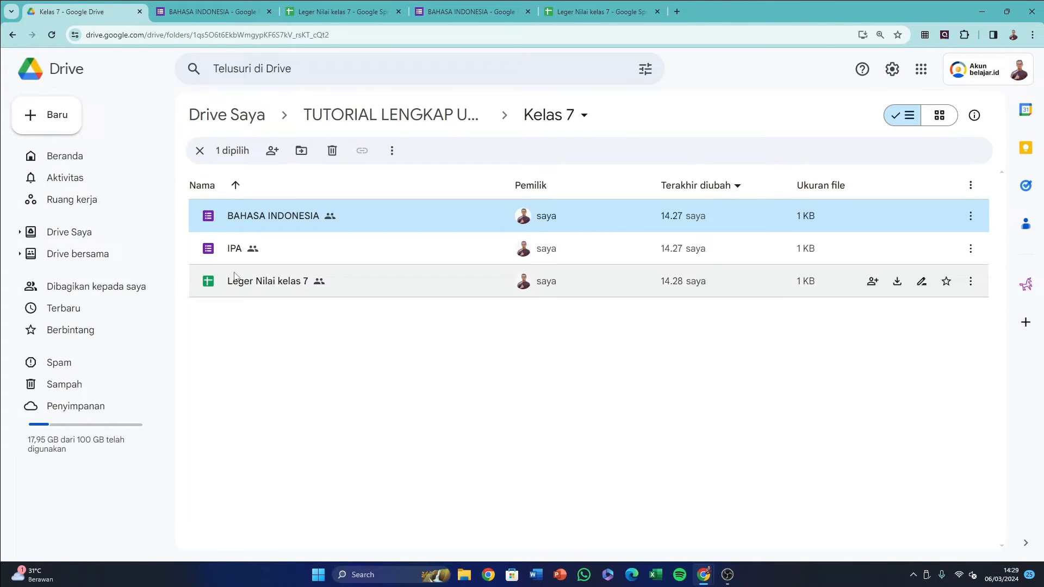
left_click(253, 287)
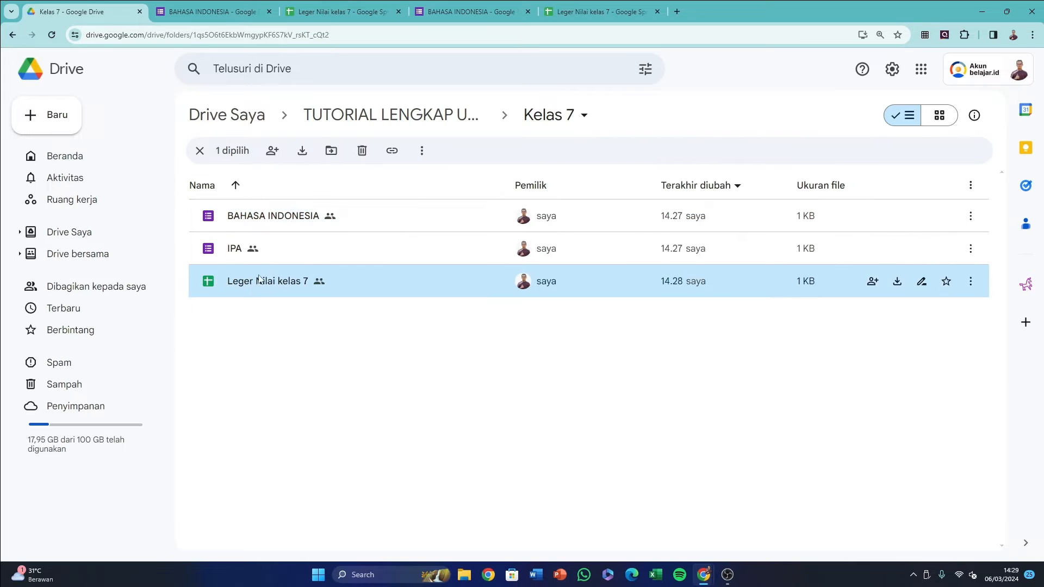
left_click(320, 6)
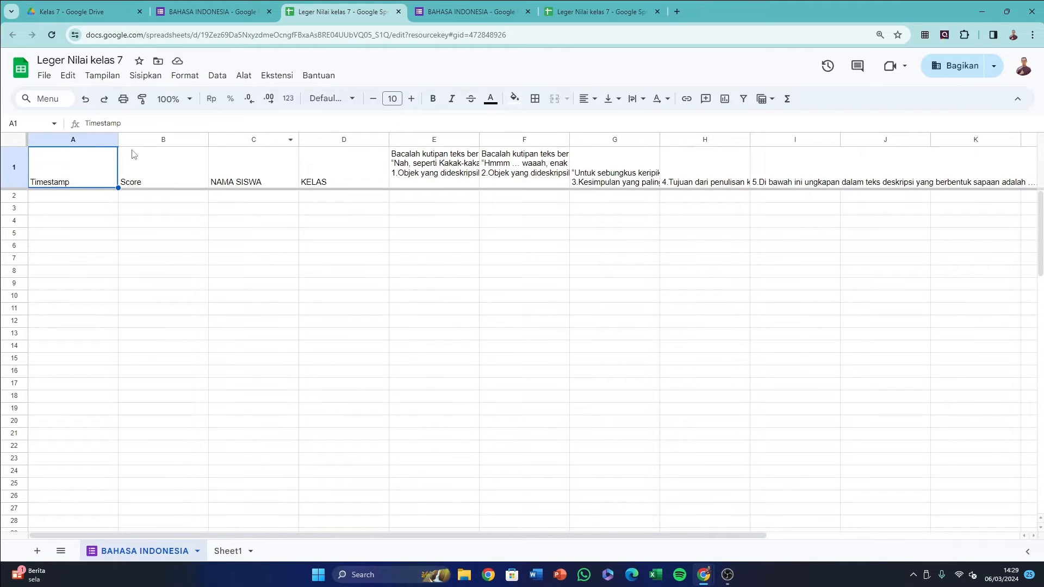
left_click(224, 551)
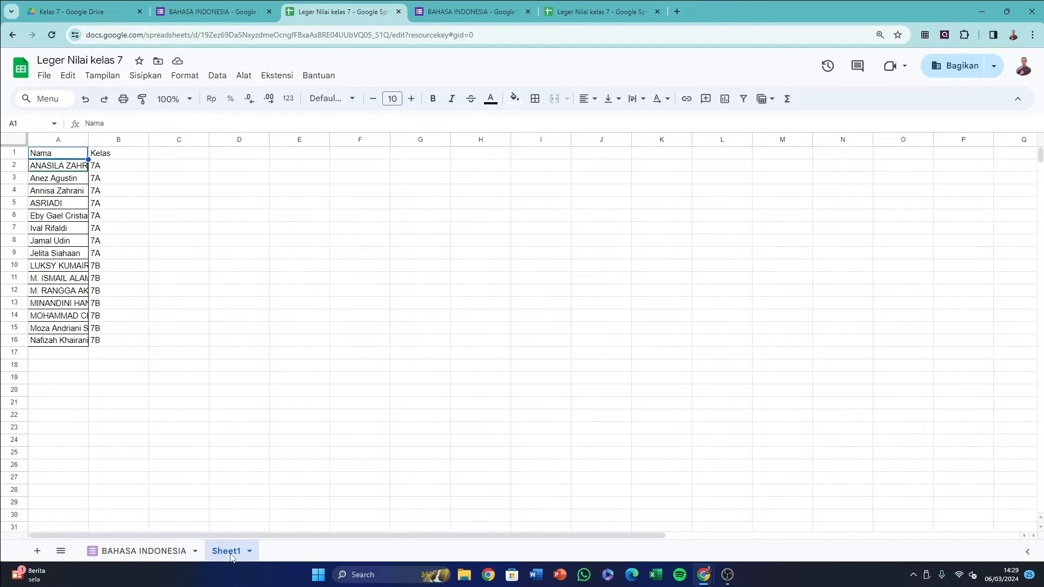
right_click(231, 554)
left_click(251, 405)
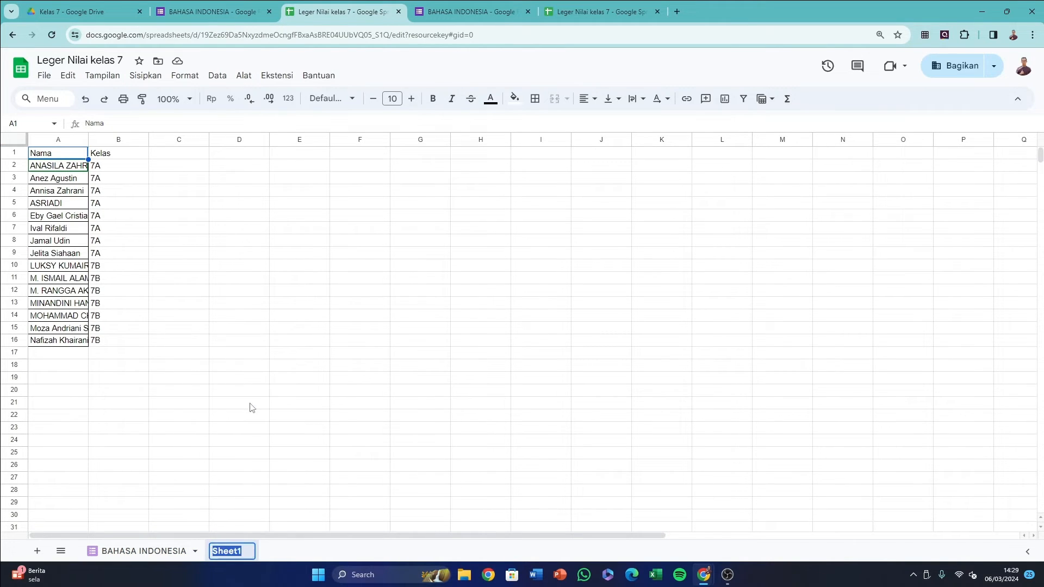
type("LEGER N")
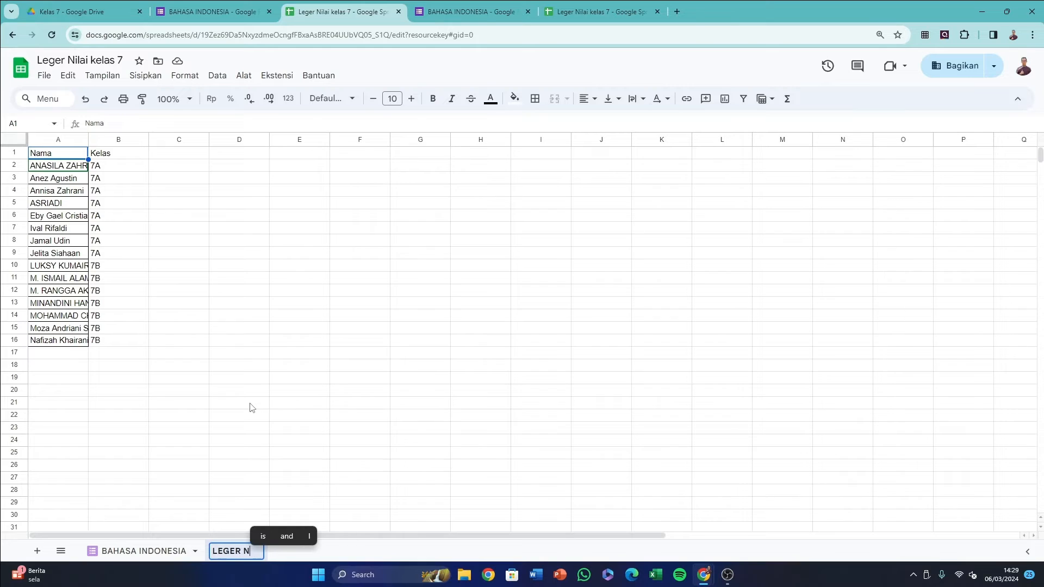
type("ILAI")
key("Return")
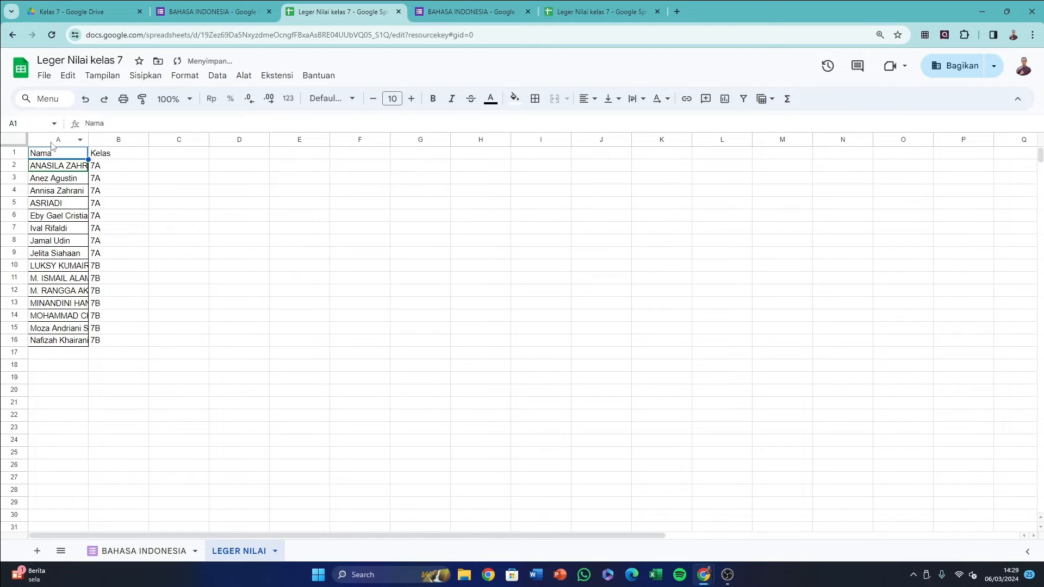
Step: Add the column headers BIND, IPA, IPS and RATA-RATA in cells C1 to F1 of the LEGER NILAI sheet
left_click(183, 157)
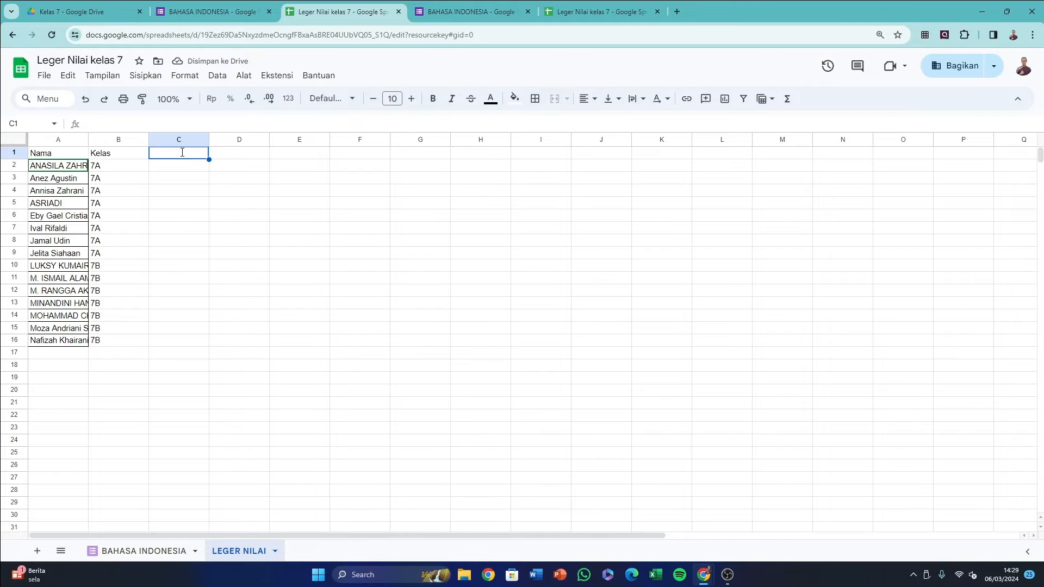
type("BIND")
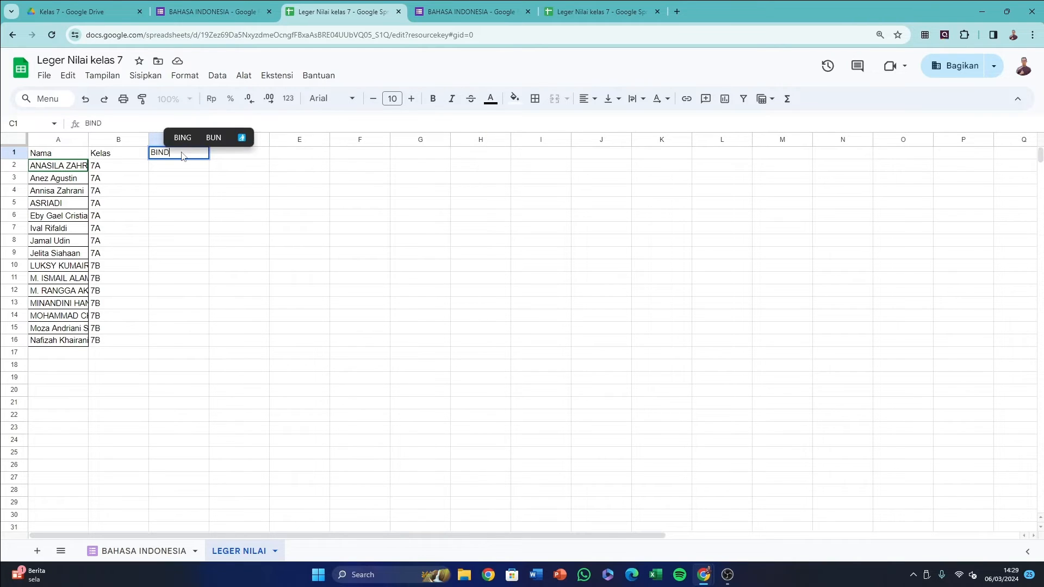
key("Tab")
type("IPA")
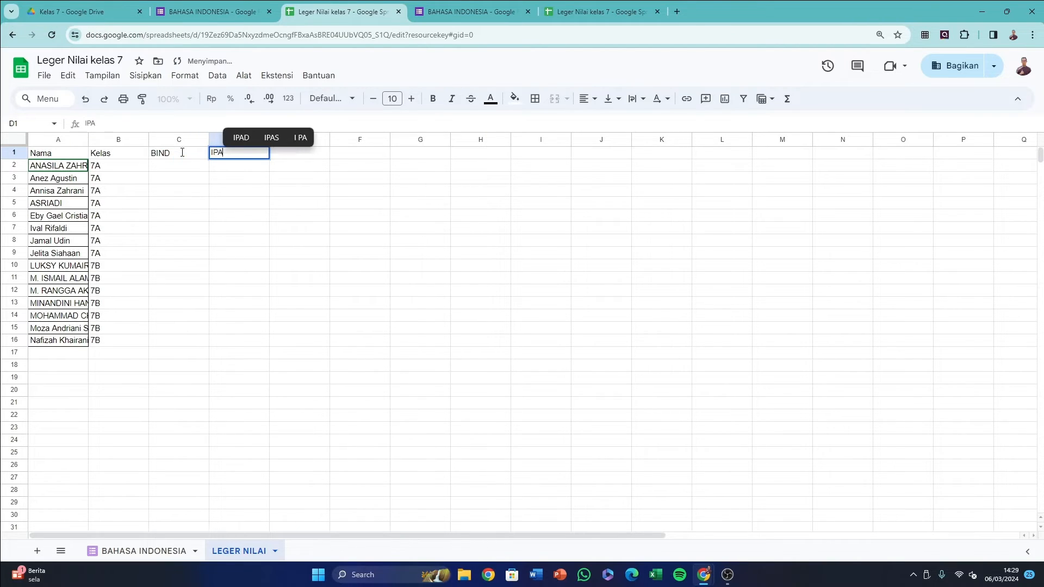
key("Tab")
type("IPS")
key("Tab")
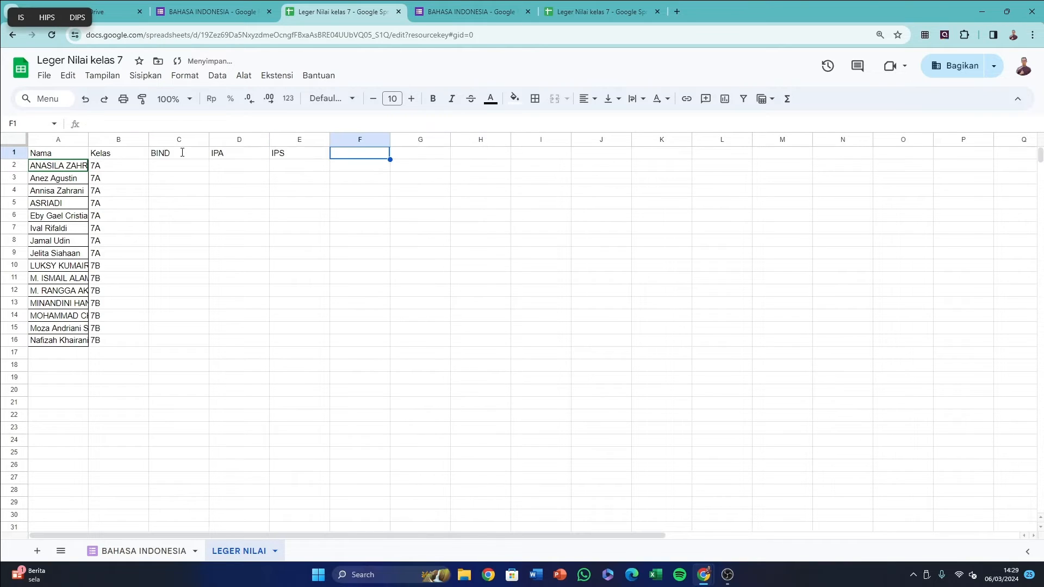
type("RATA-RATA")
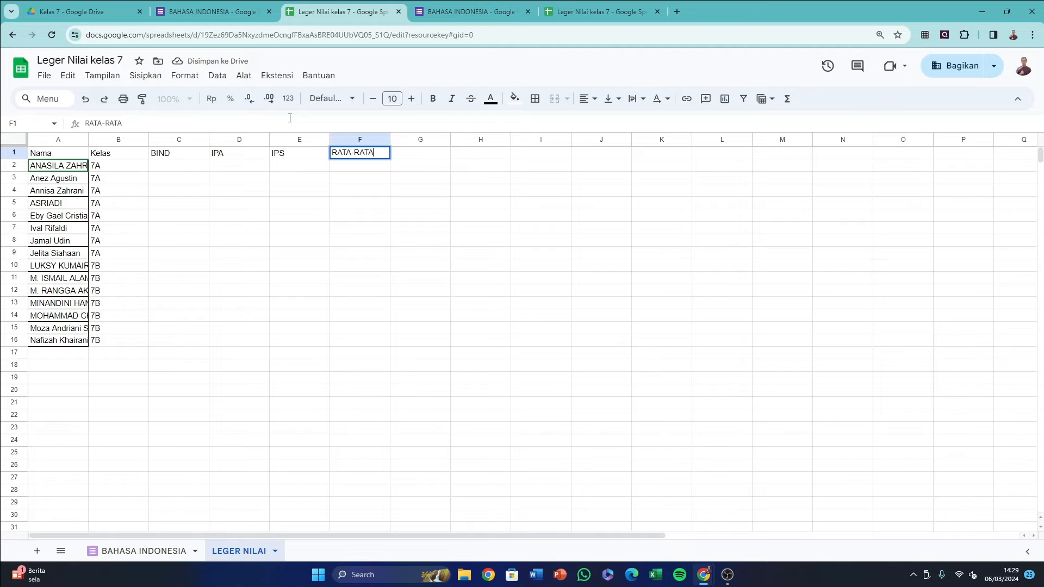
key("Return")
Step: Enter =AVERAGE(C2:E2) in cell F2 to average the first student's three subject scores
left_click(358, 173)
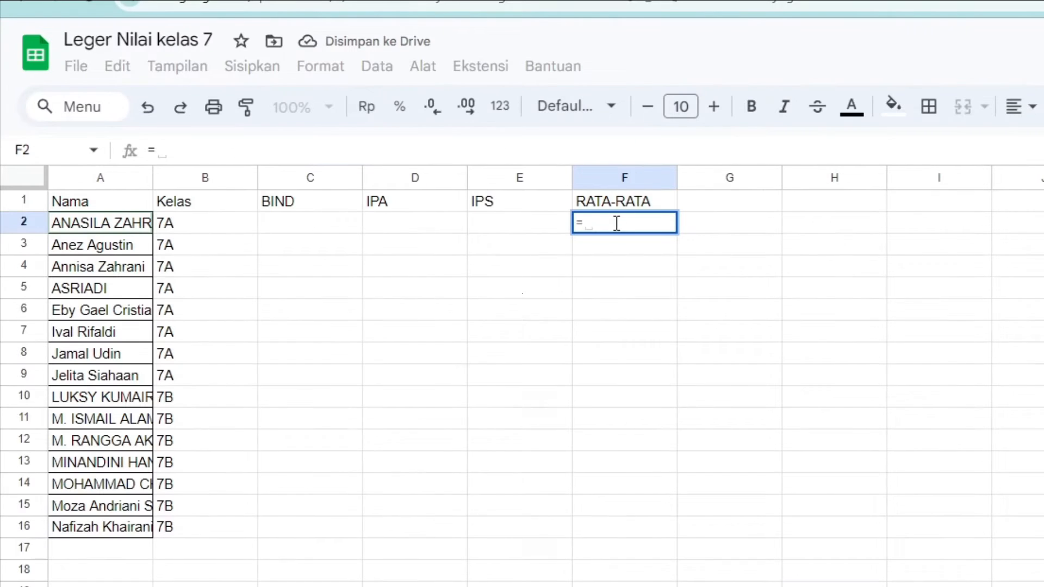
type("=A")
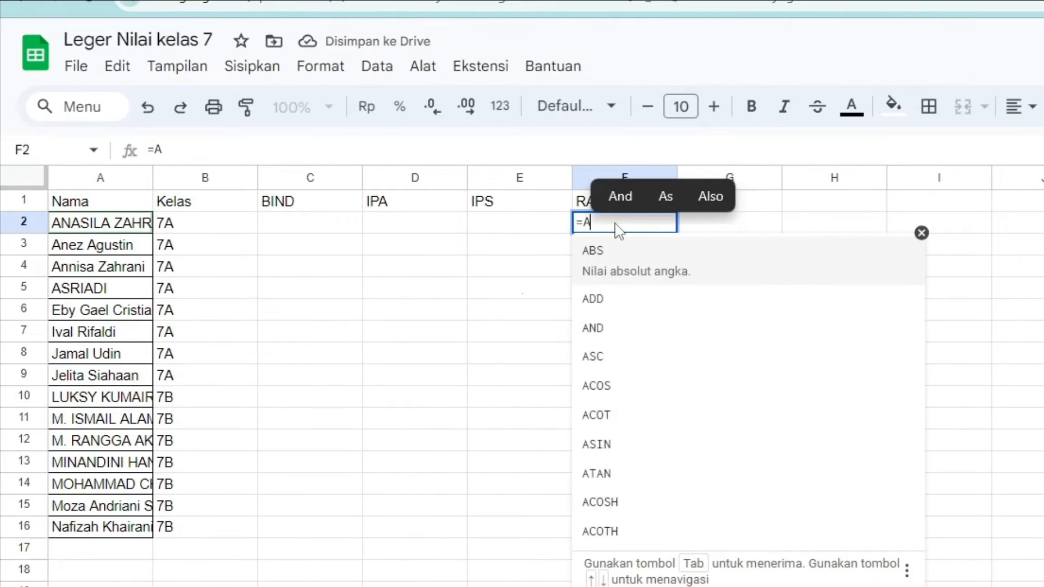
type("VERAGE(")
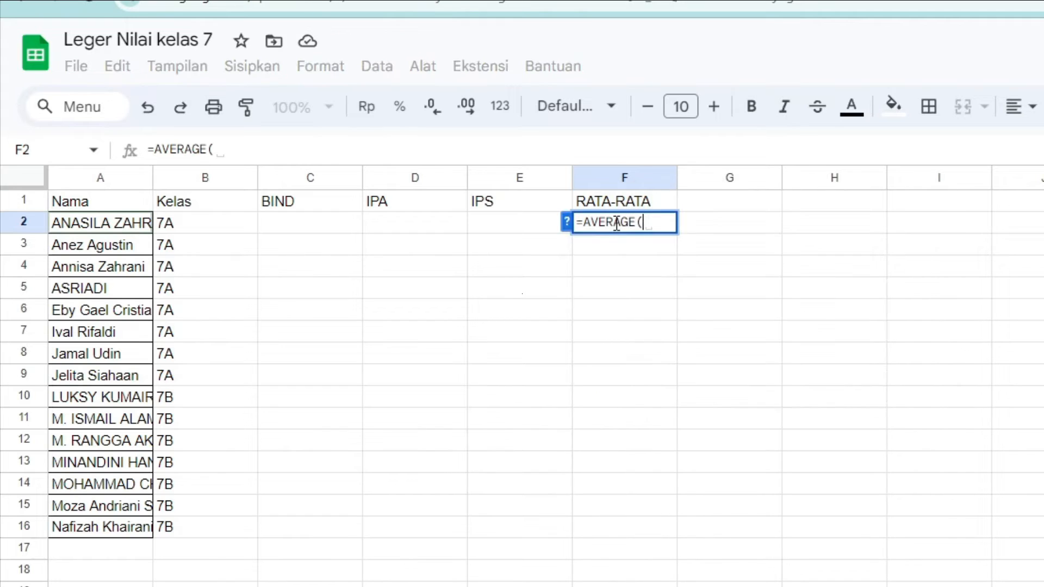
left_click_drag(282, 225, 538, 223)
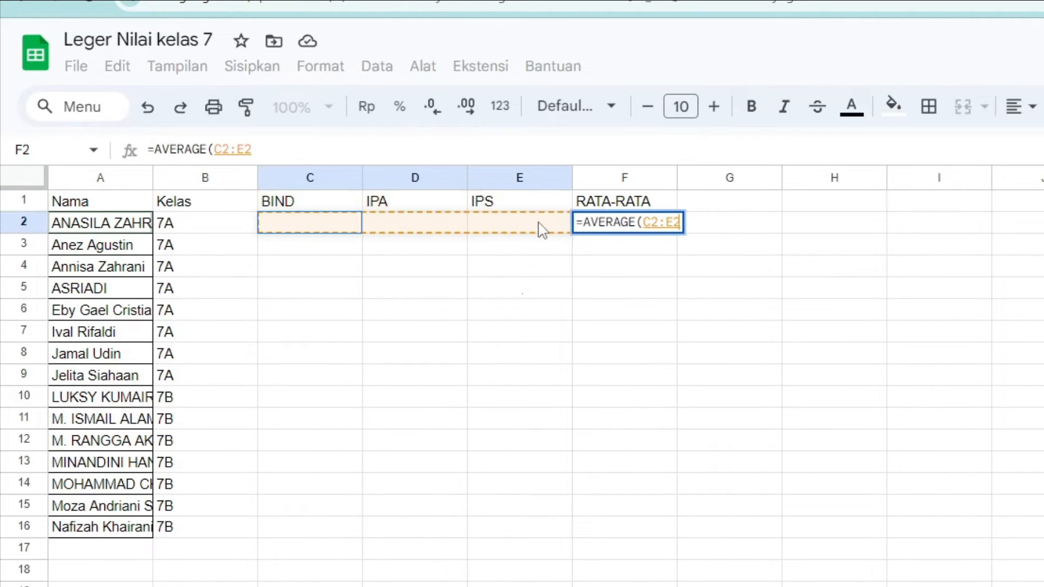
key("Return")
Step: Change the F2 formula to =IFERROR(AVERAGE(C2:E2);"") and fill it down through F16
left_click(669, 228)
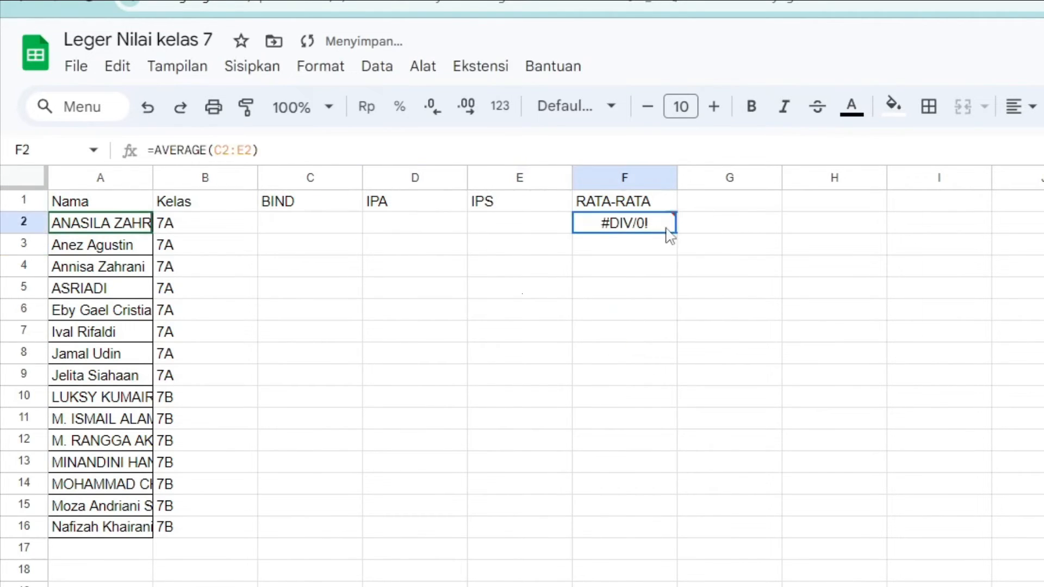
left_click(151, 146)
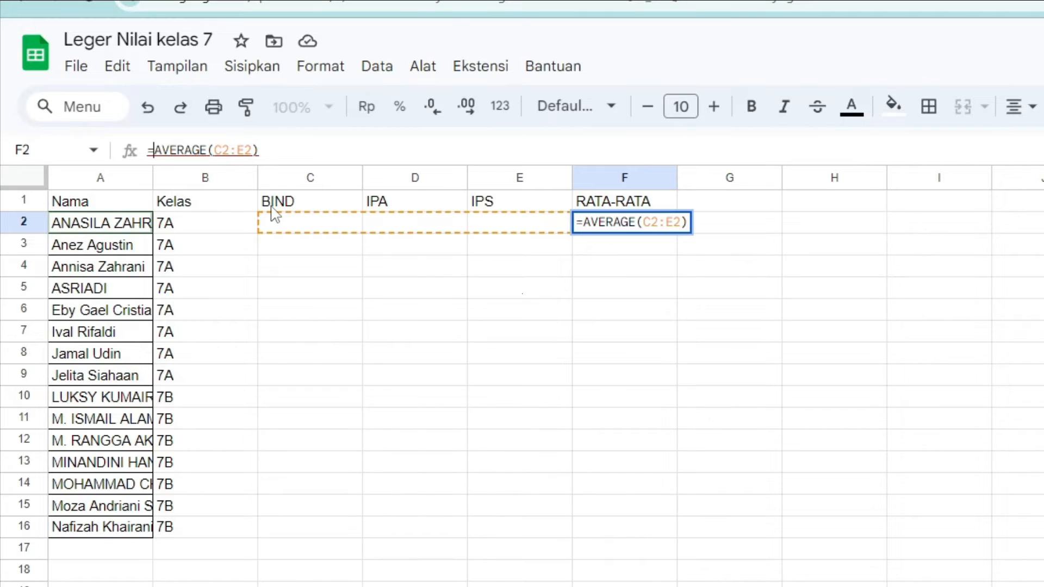
type("IFERROR")
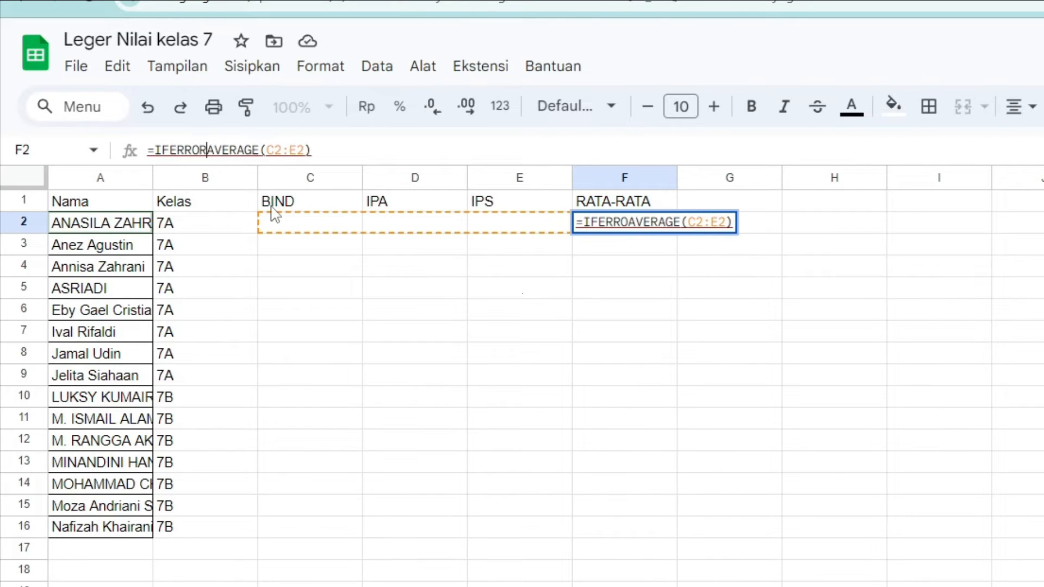
type("(")
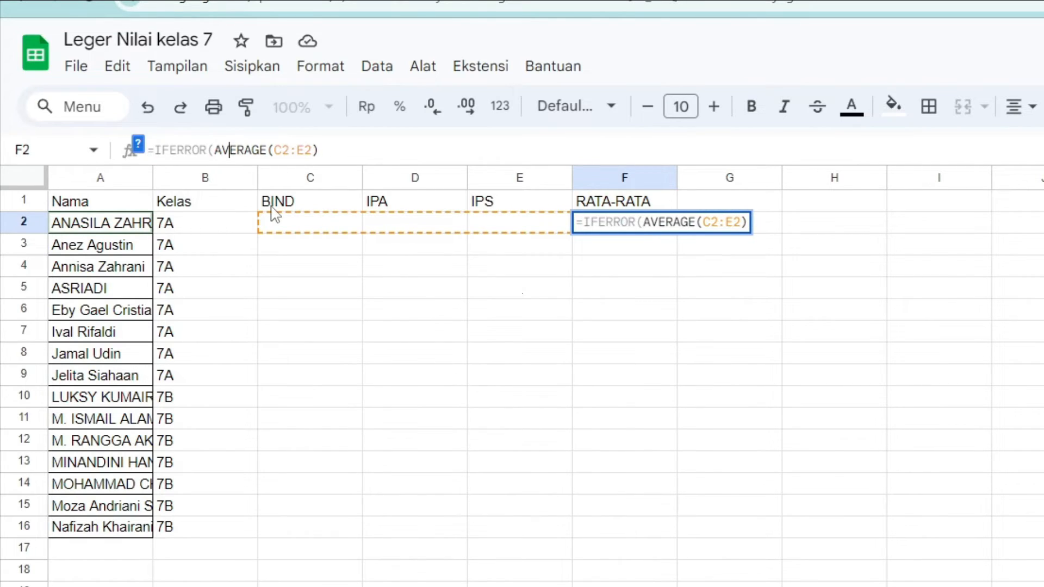
key("Right")
key("Right")
key("Right")
key("Right")
key("Right")
key("Right")
key("Right")
key("Right")
key("Right")
key("Right")
key("Right")
key("Right")
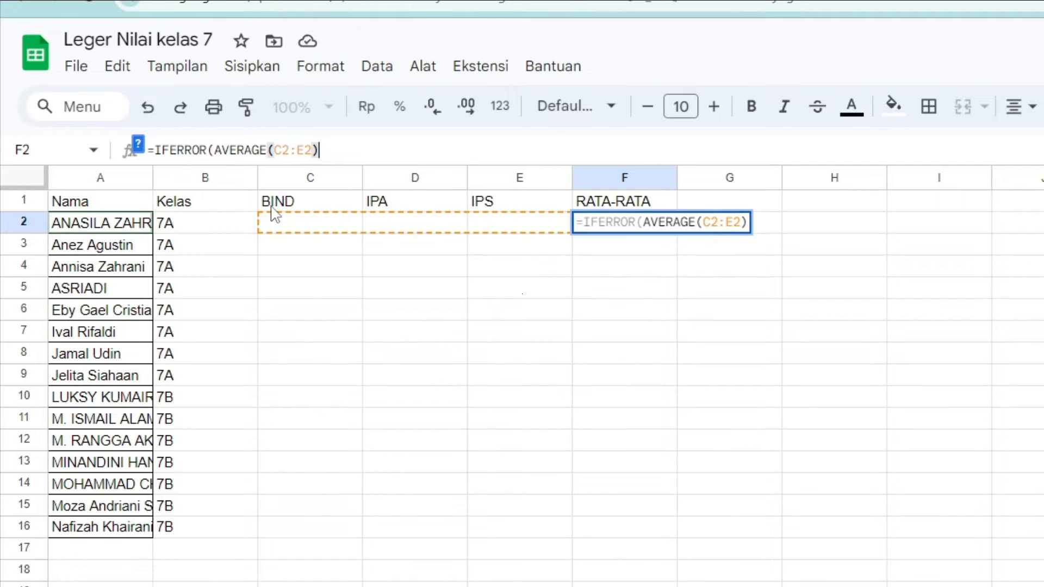
type(";")
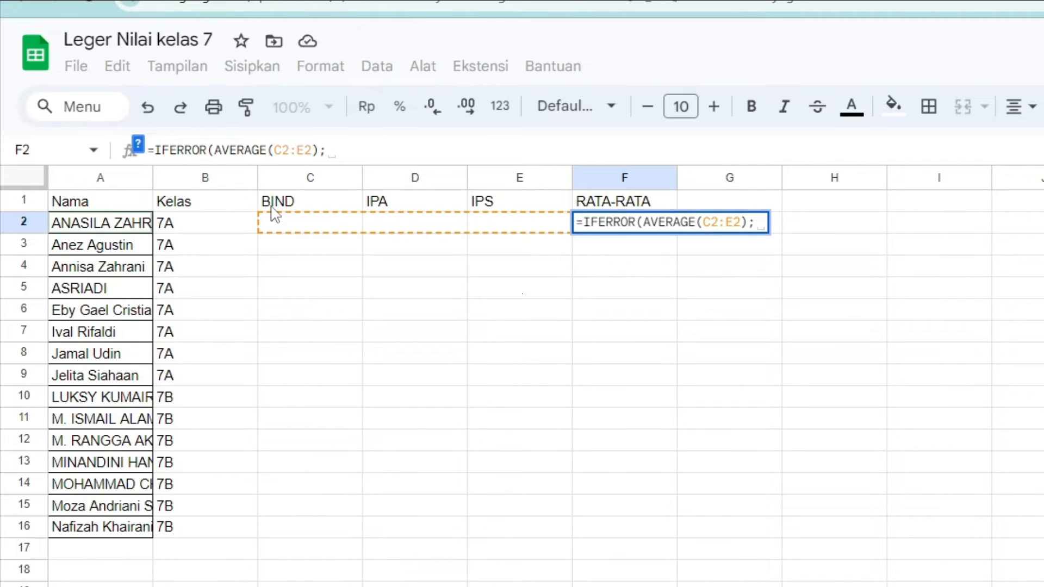
type("\"\"")
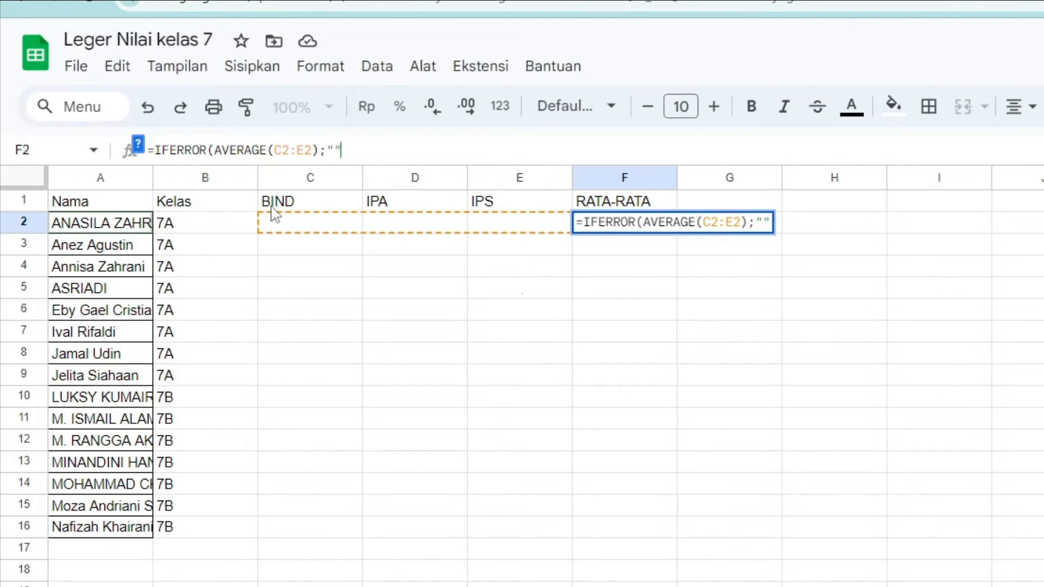
type(")")
key("Return")
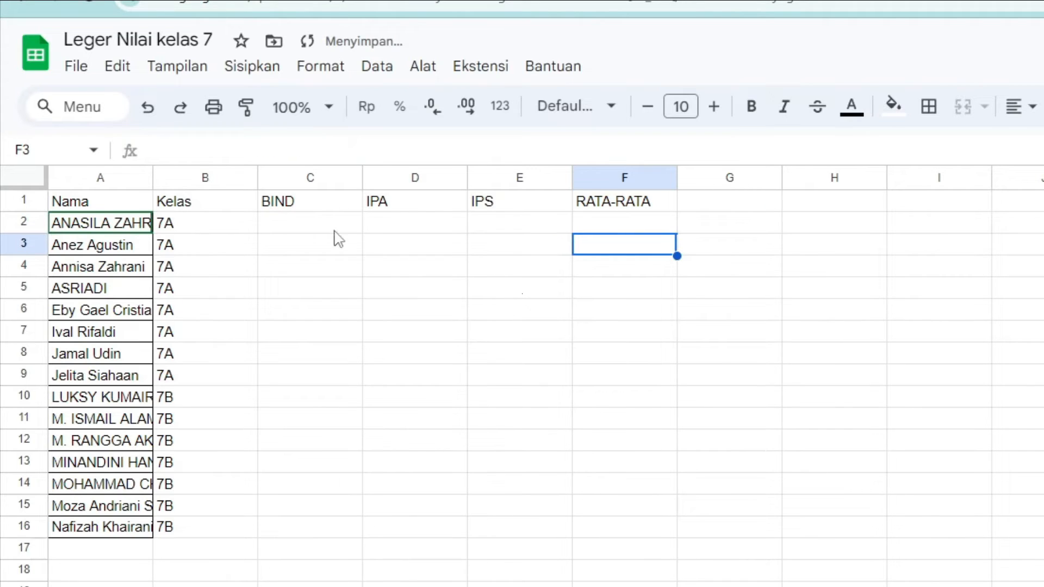
left_click(639, 228)
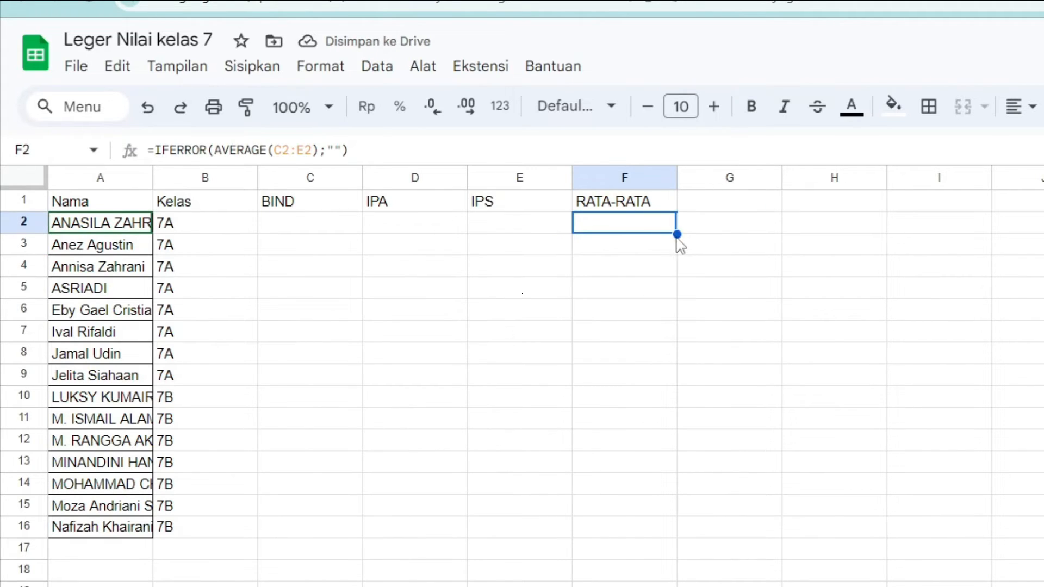
left_click_drag(677, 235, 668, 525)
Step: Start a formula in cell C2 of LEGER NILAI with INDEX over the absolute range 'BAHASA INDONESIA'!$B$1:$C$26
left_click(310, 223)
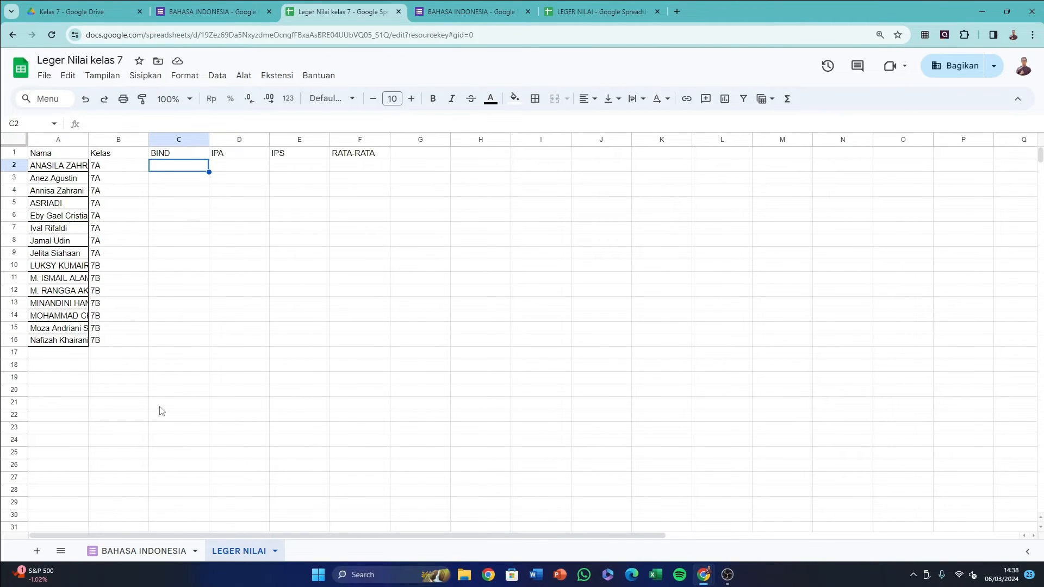
left_click(126, 551)
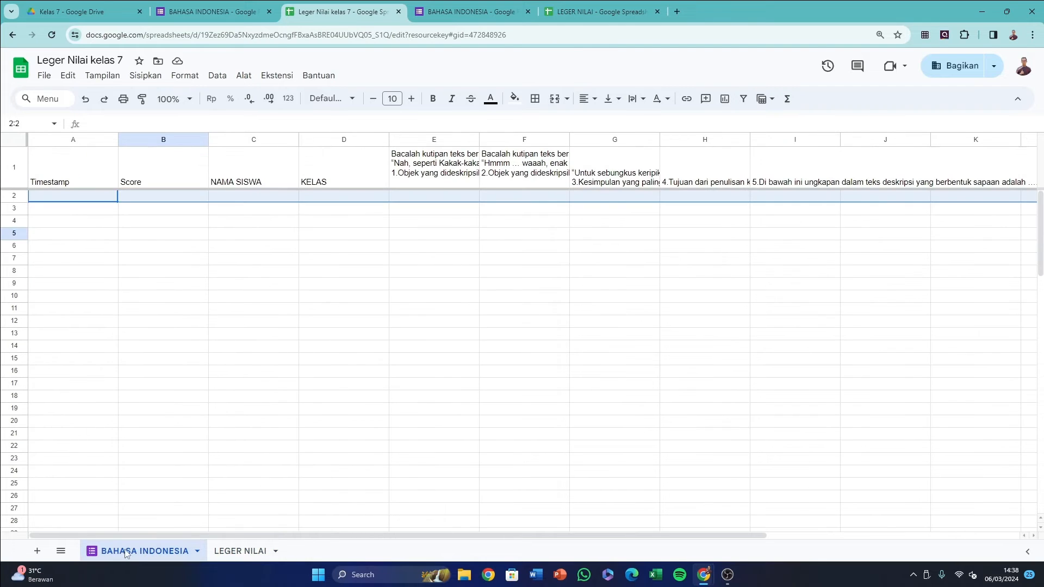
left_click(248, 401)
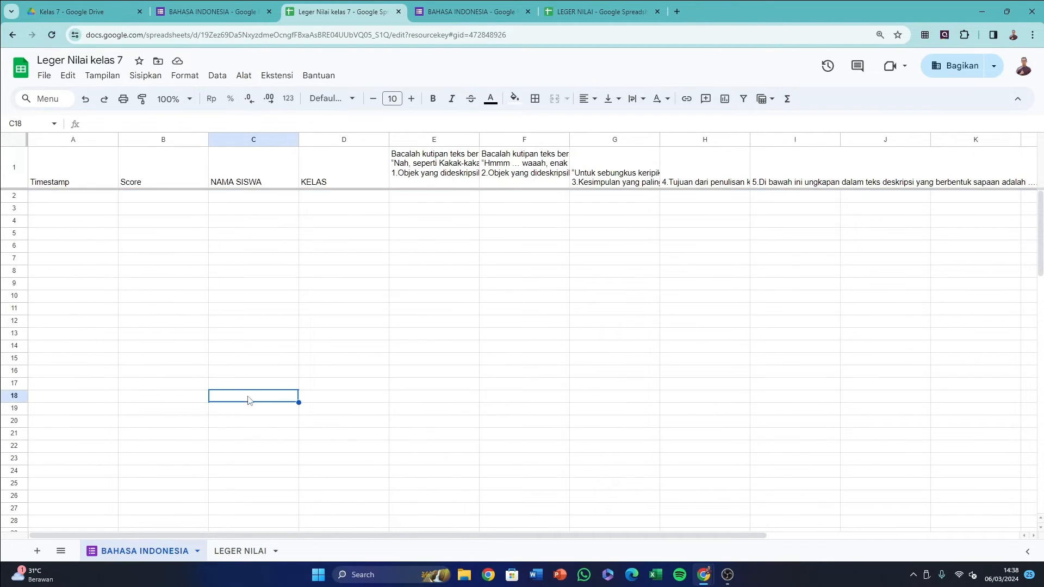
left_click(227, 551)
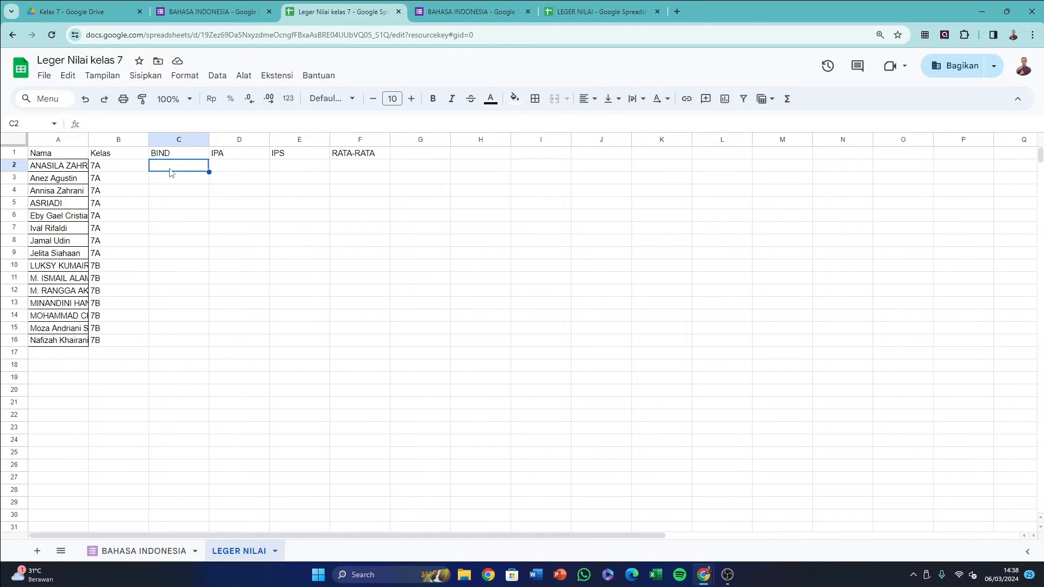
type("=INDE")
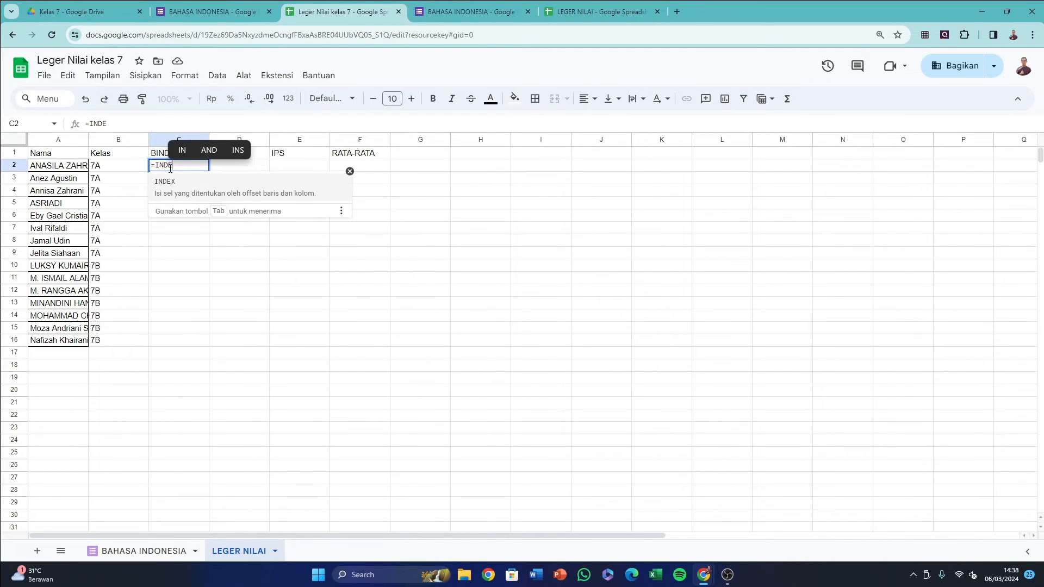
type("X(")
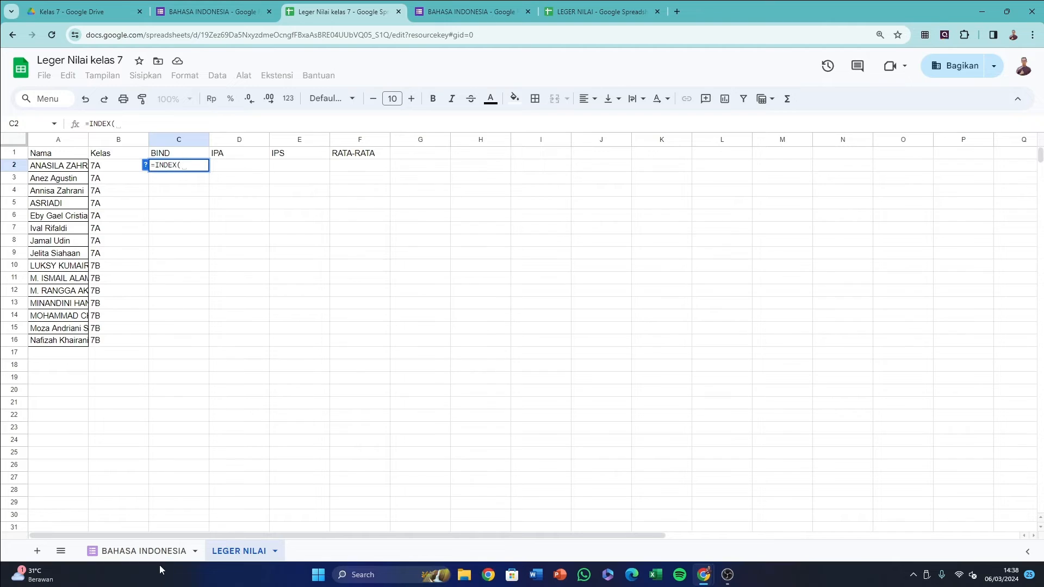
left_click(177, 552)
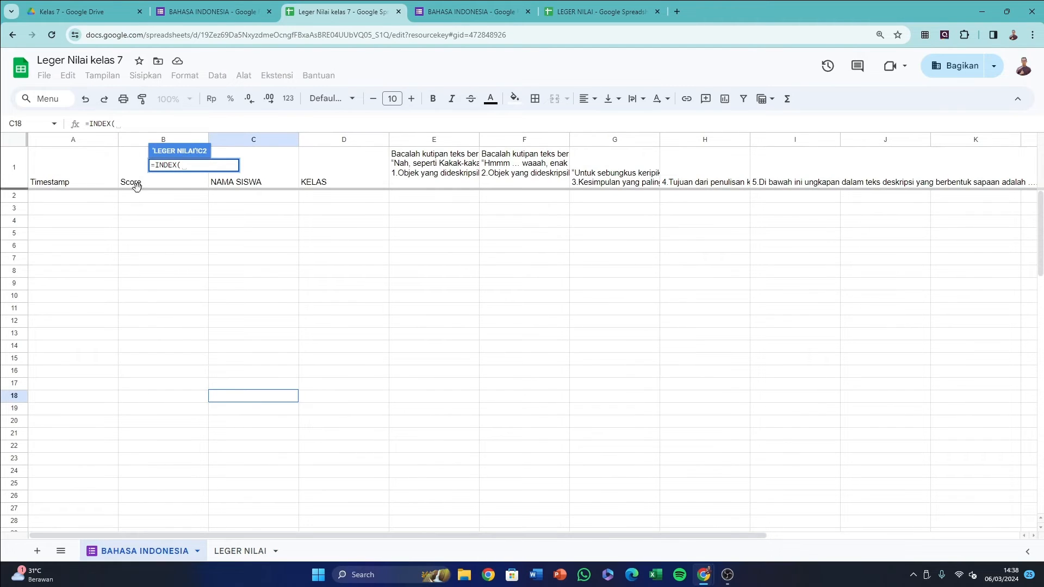
left_click_drag(139, 186, 262, 449)
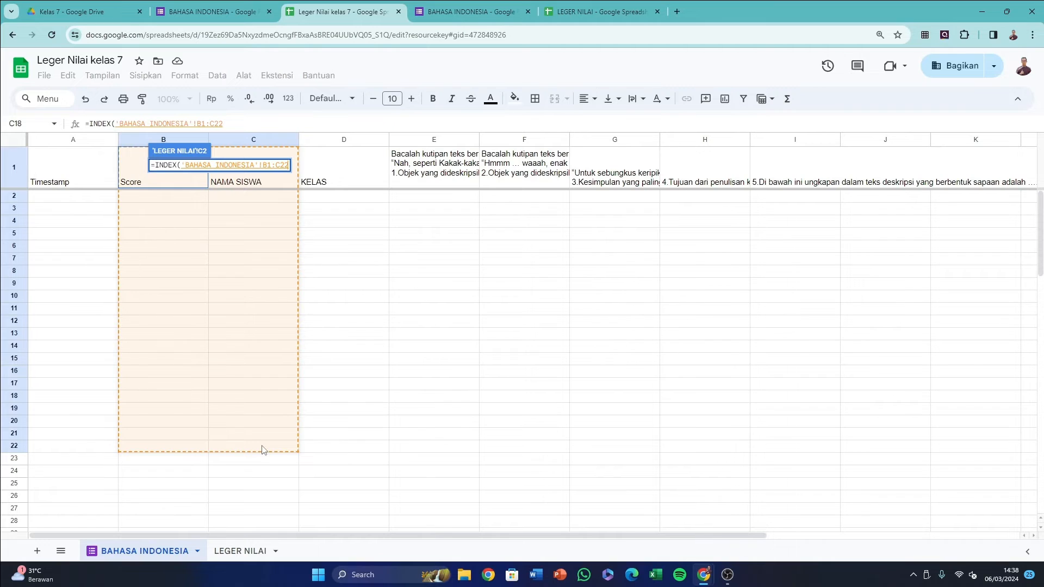
left_click_drag(261, 450, 272, 497)
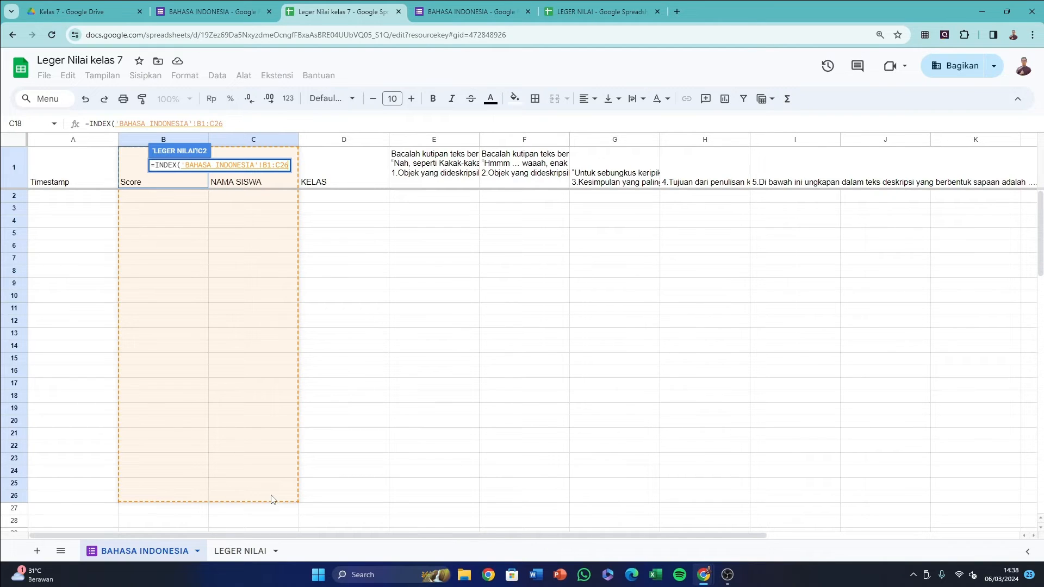
left_click_drag(272, 498, 272, 498)
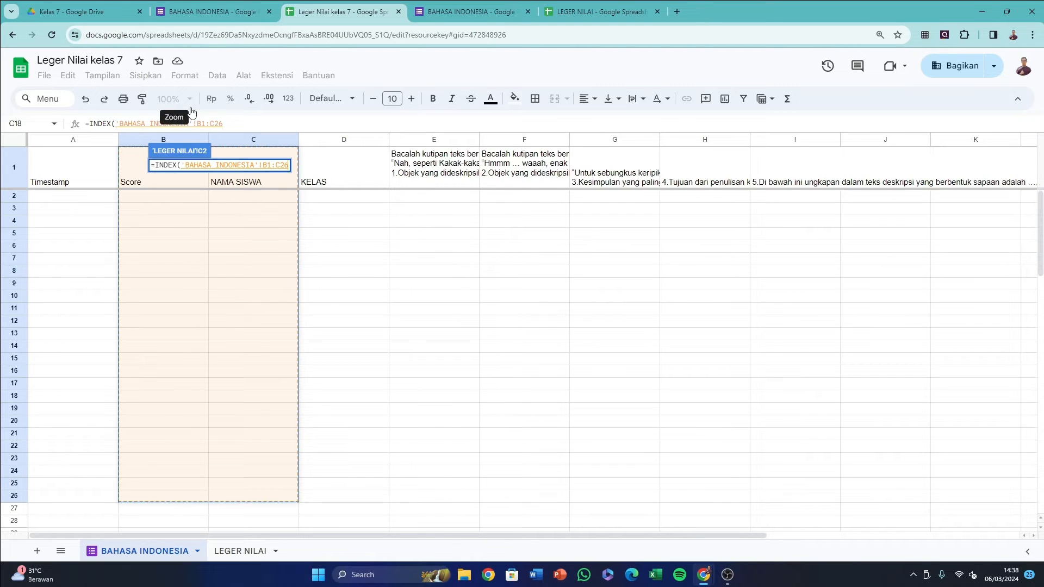
key("F4")
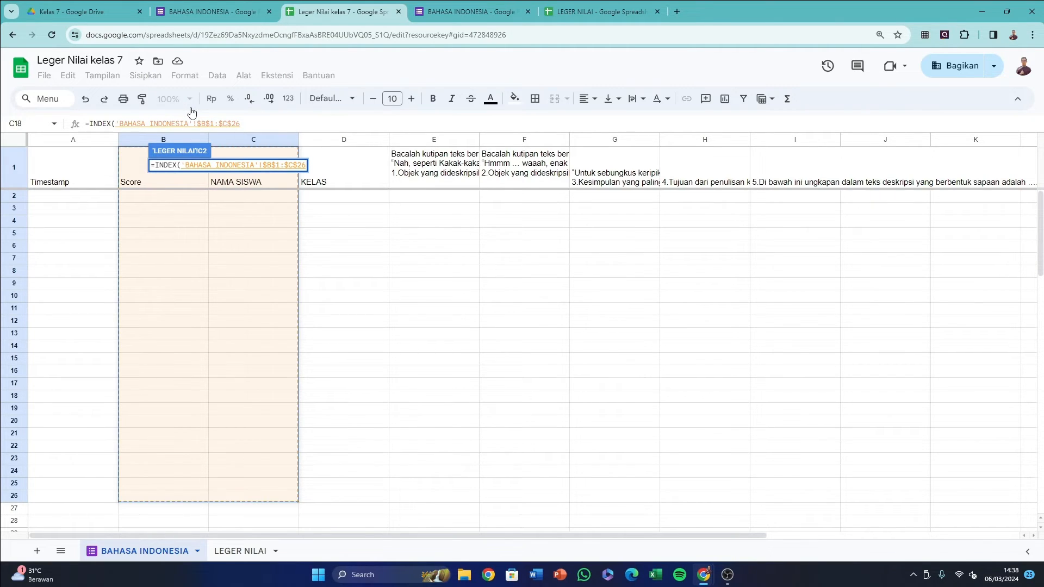
type(";")
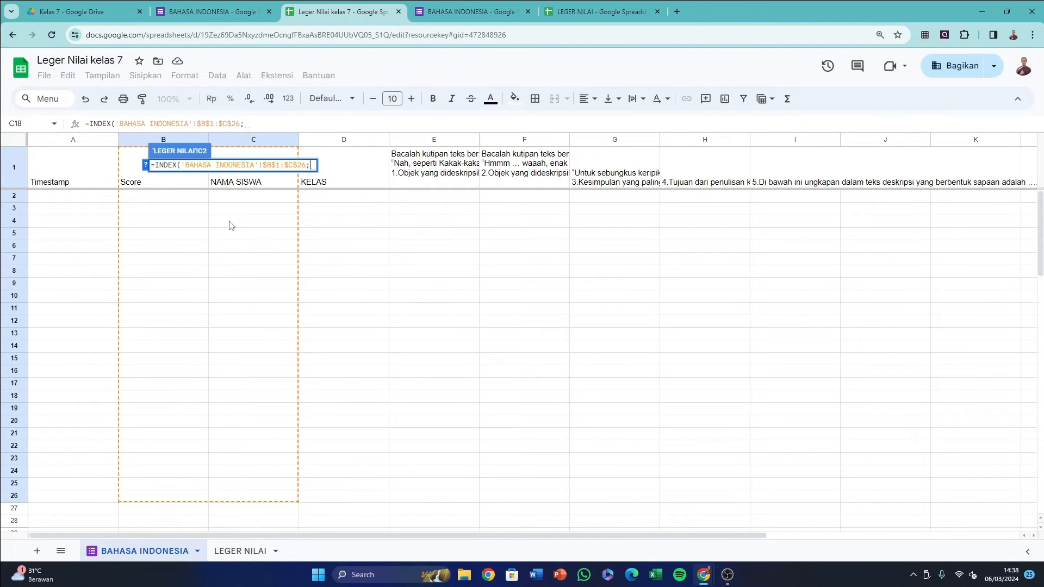
Step: Add MATCH(A2;'BAHASA INDONESIA'!$C$1:$C$26;0) as the row argument of the INDEX formula for C2
type("MATC")
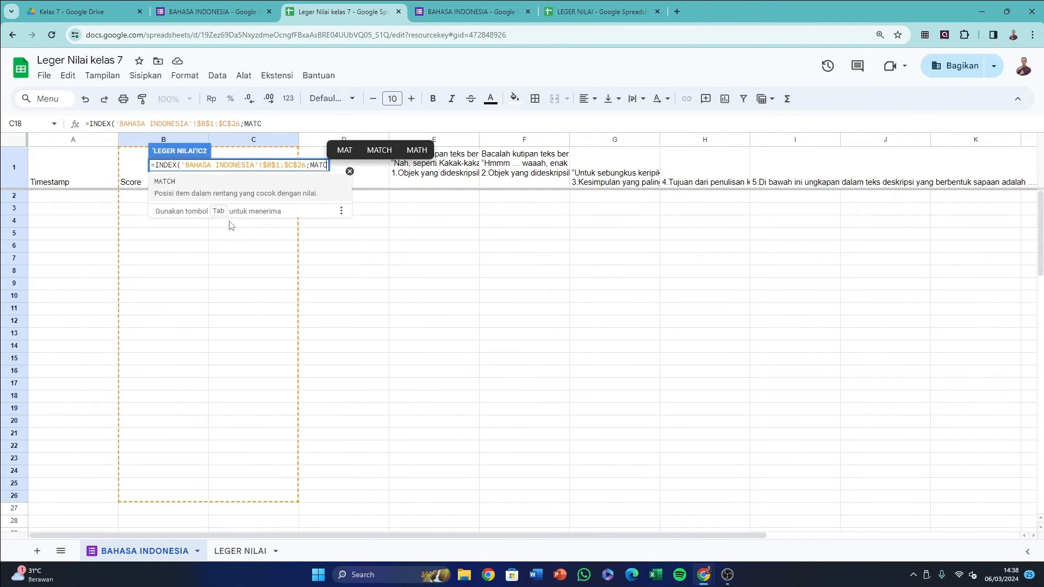
type("H(")
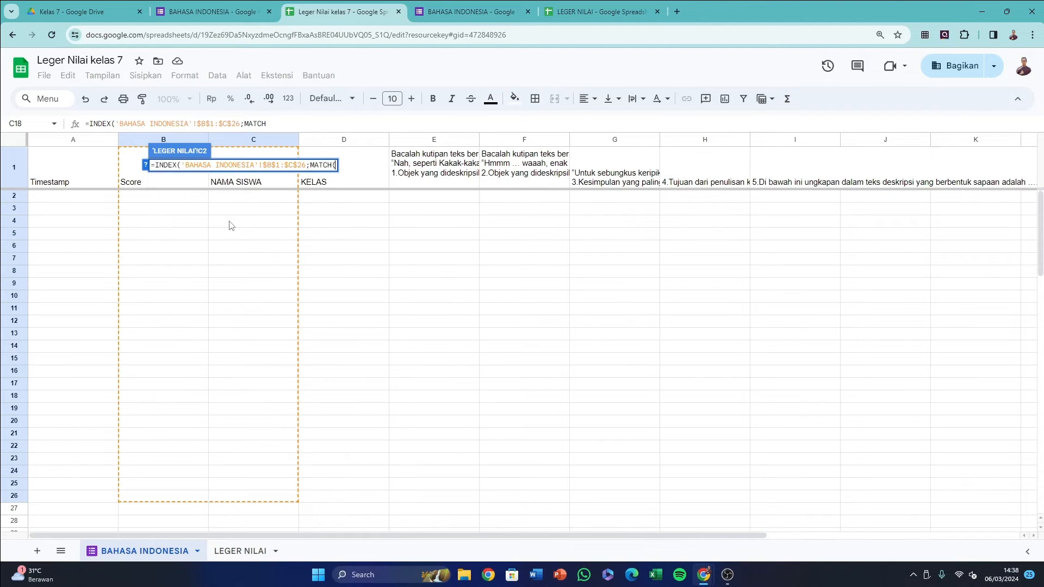
left_click(240, 551)
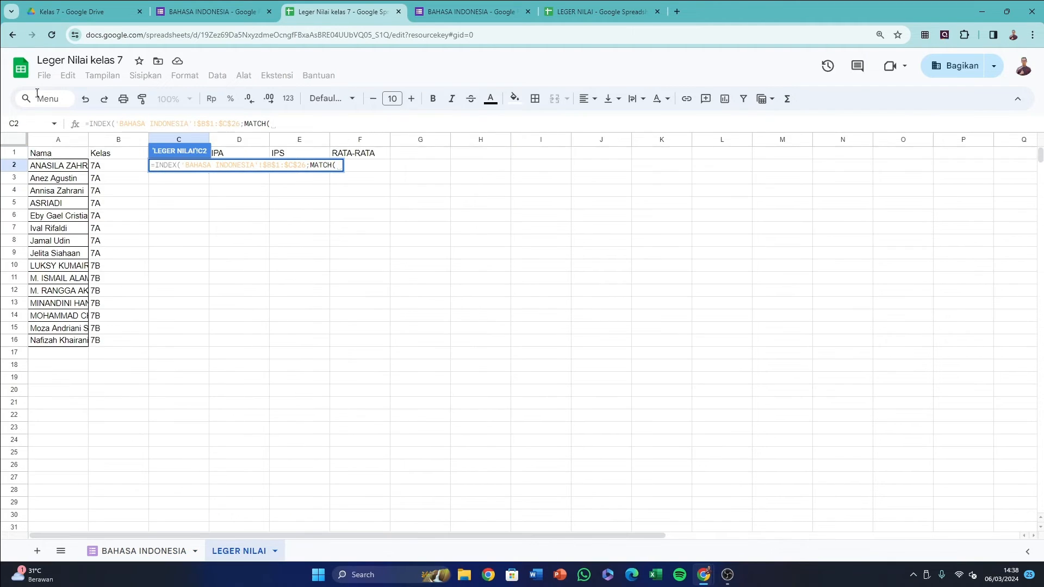
left_click(47, 171)
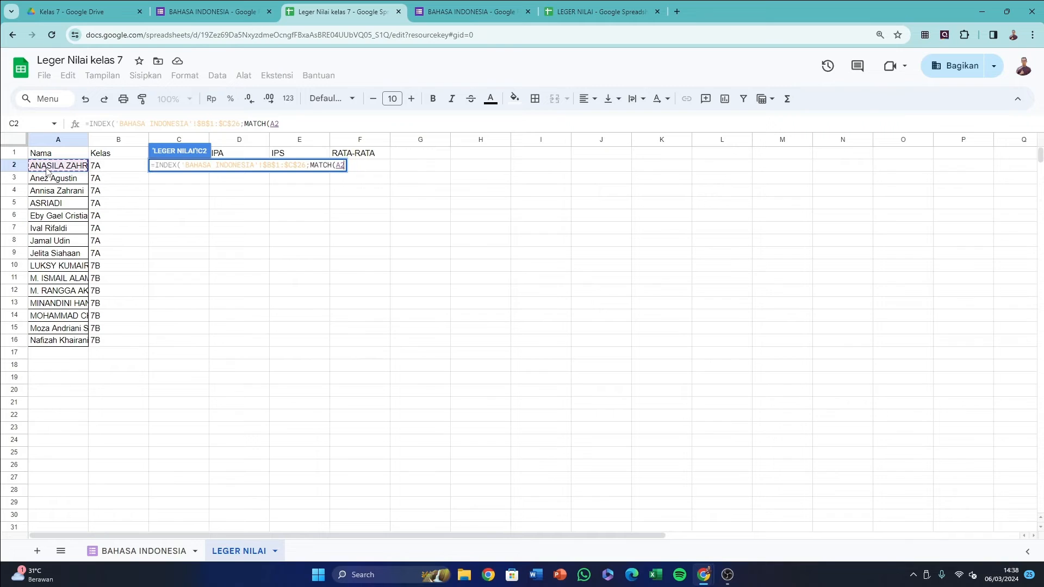
type(";")
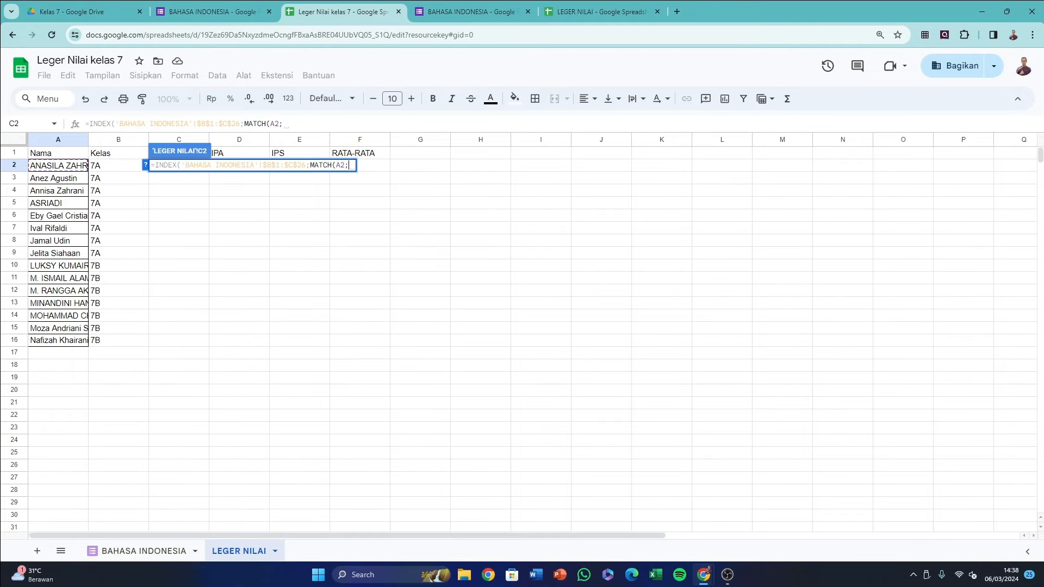
left_click(142, 551)
left_click_drag(249, 197, 259, 448)
left_click_drag(242, 179, 252, 496)
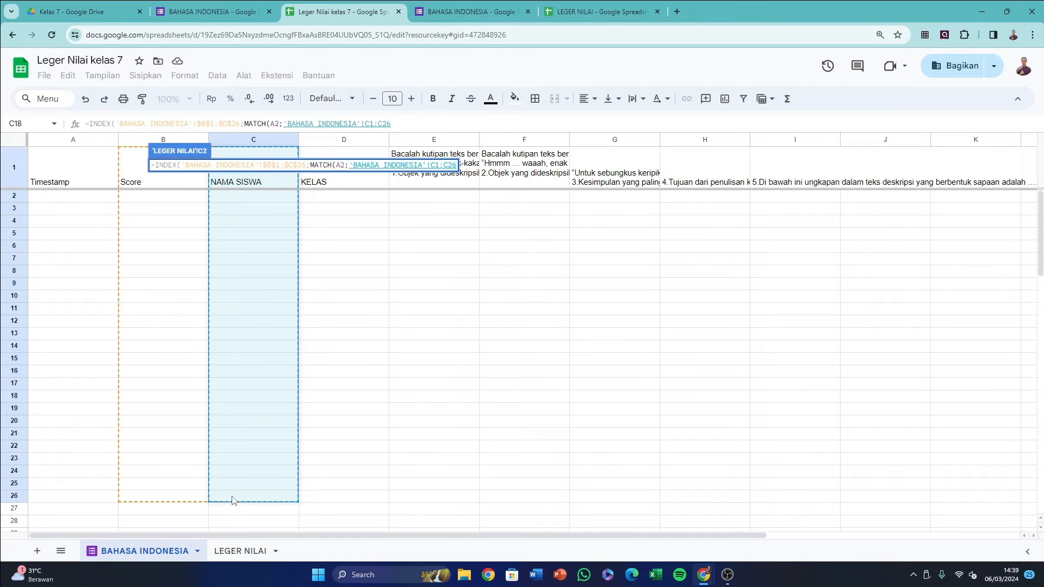
key("F4")
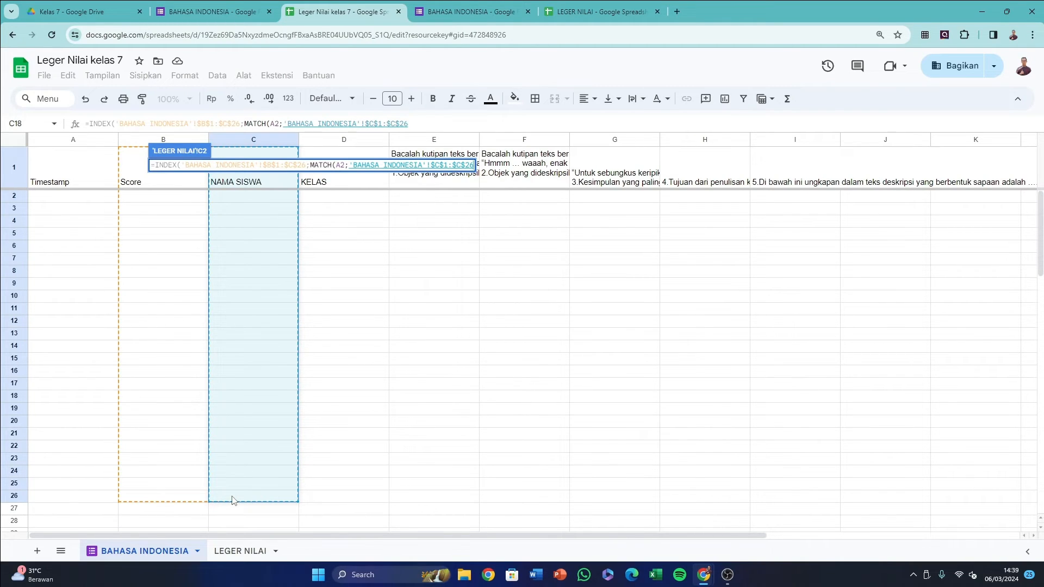
type(";0")
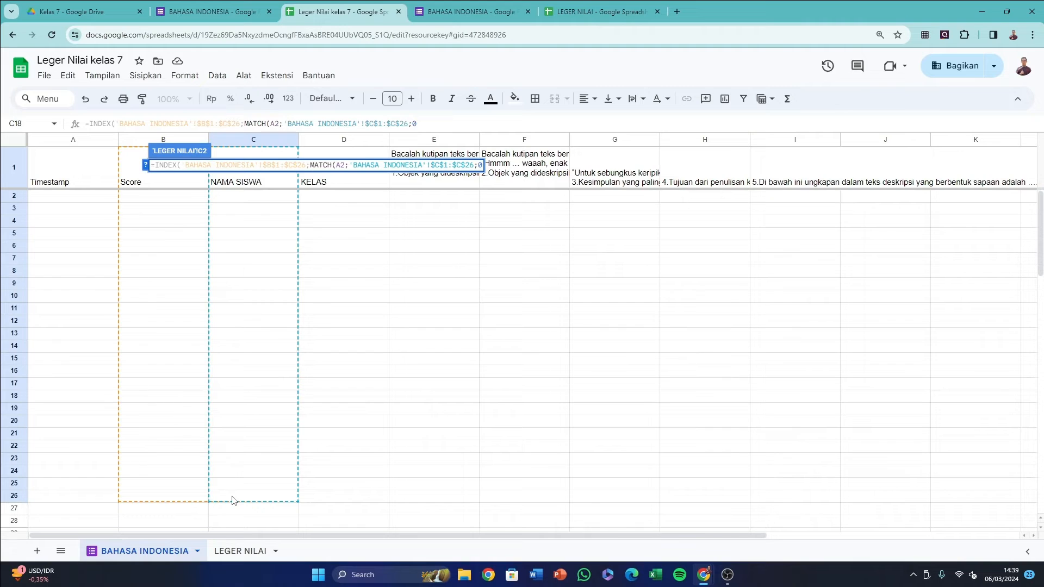
type(")")
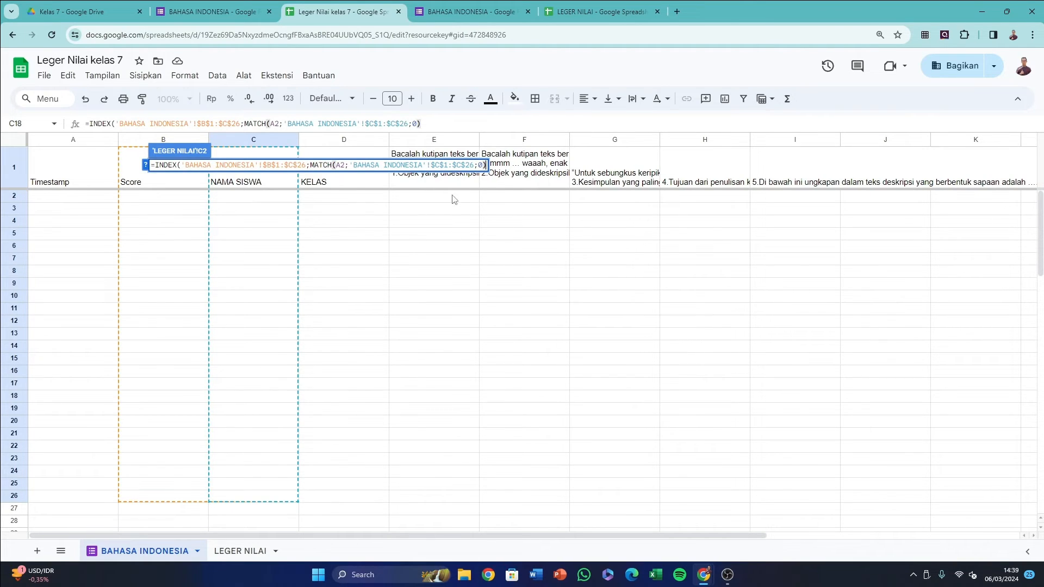
Step: Complete the INDEX formula in C2 with column number 1 and enter it
type(";")
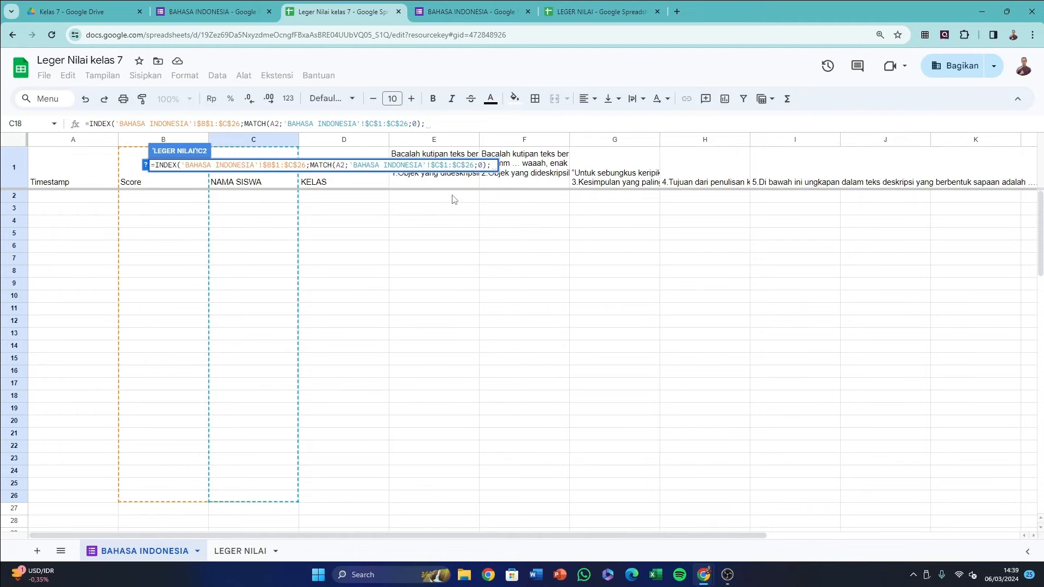
type("1")
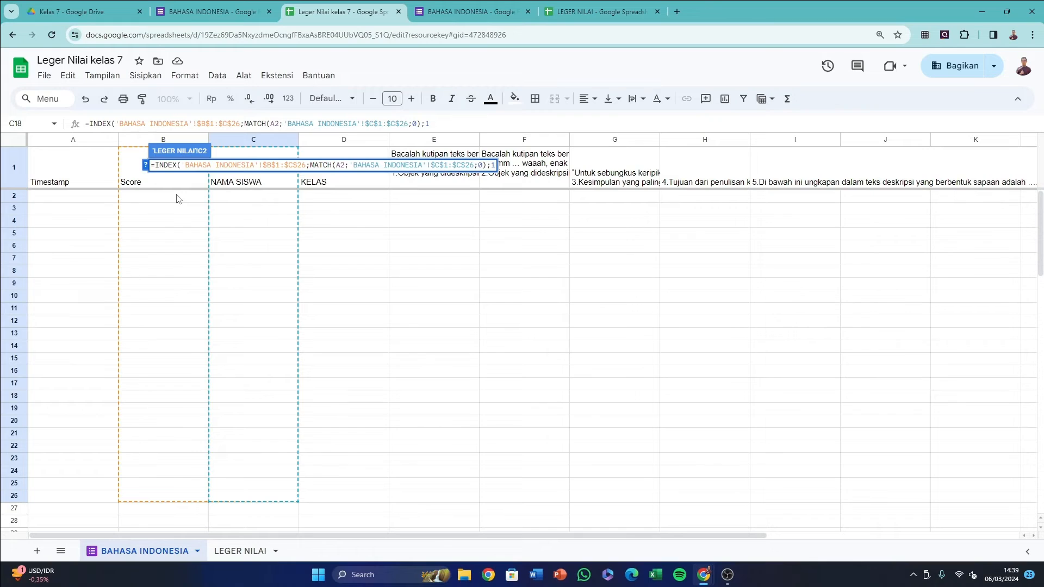
type(")")
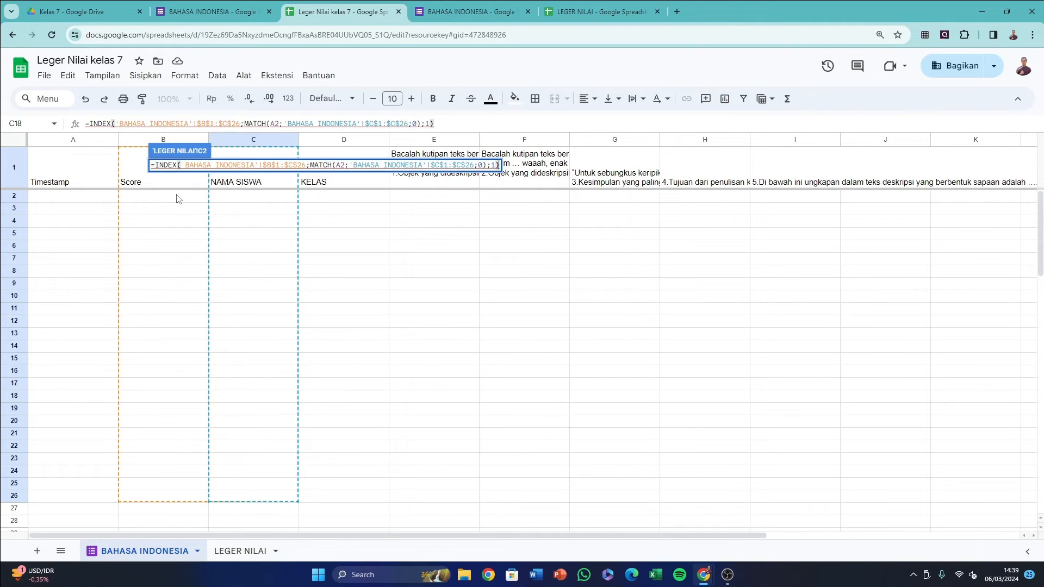
key("Return")
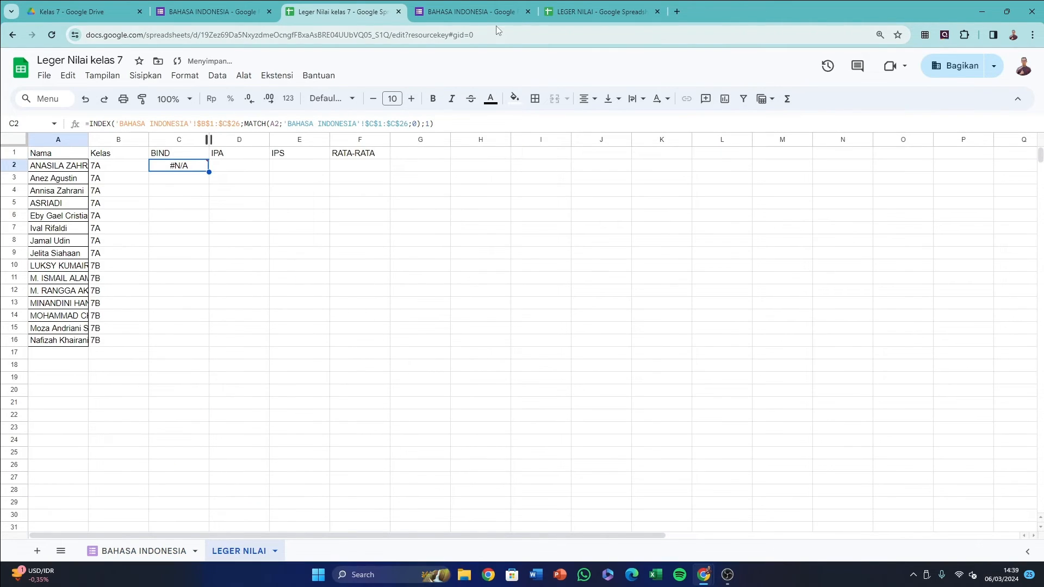
Step: Copy the share link of the BAHASA INDONESIA form and open it in a new browser tab
left_click(476, 18)
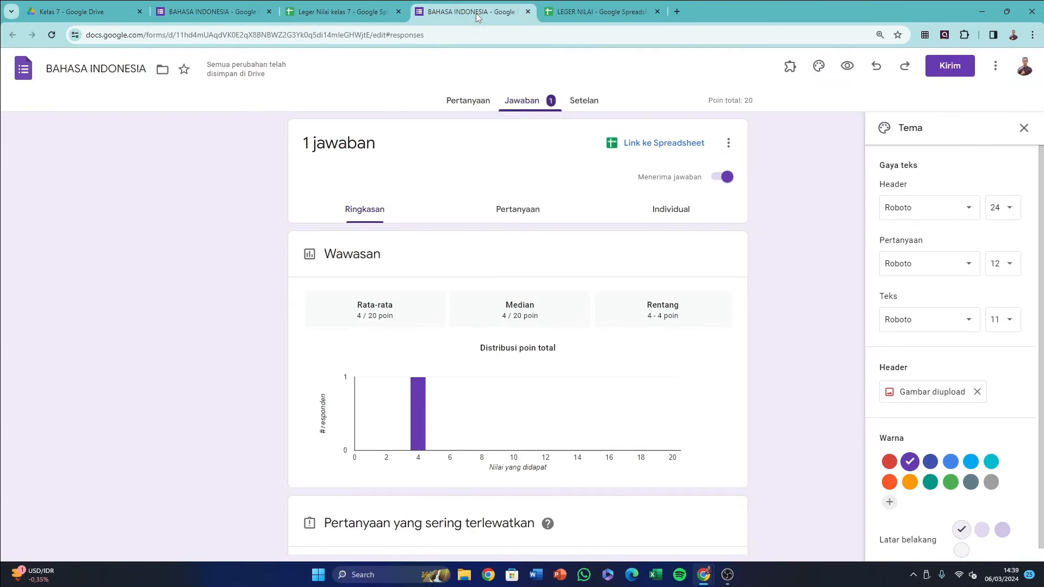
left_click(451, 102)
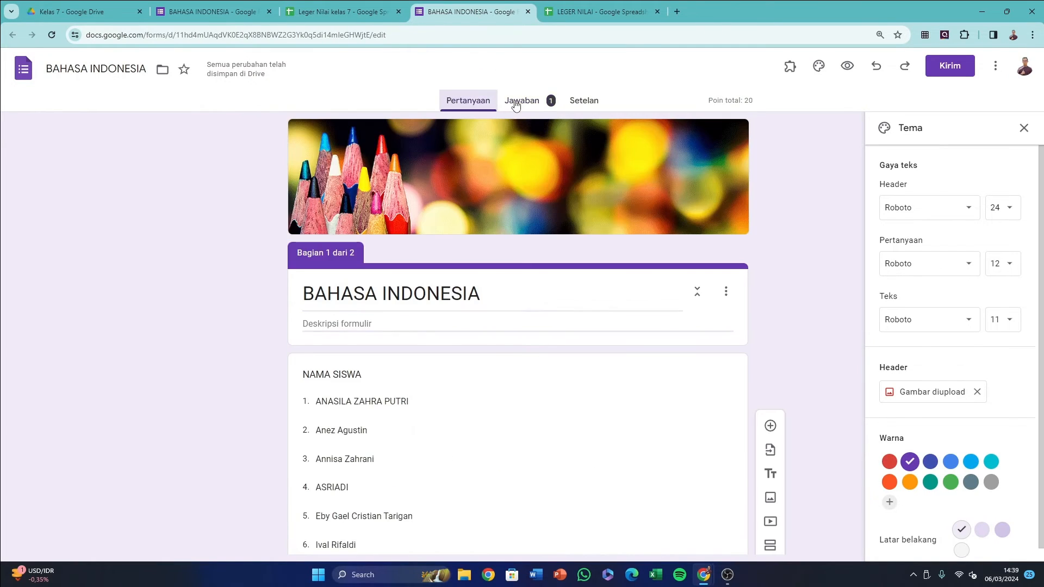
left_click(538, 103)
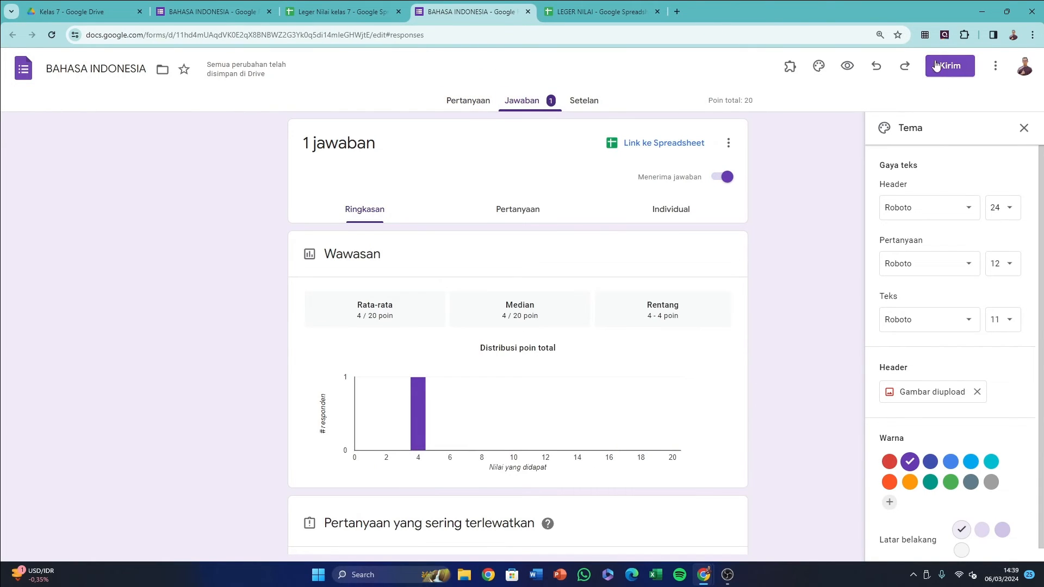
left_click(936, 64)
left_click(491, 181)
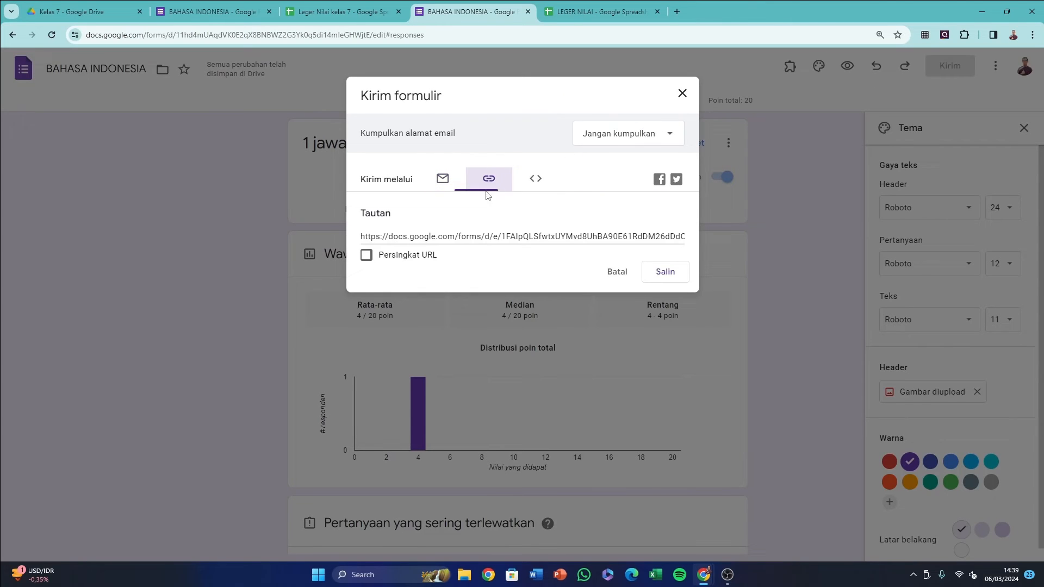
left_click(663, 268)
left_click(675, 12)
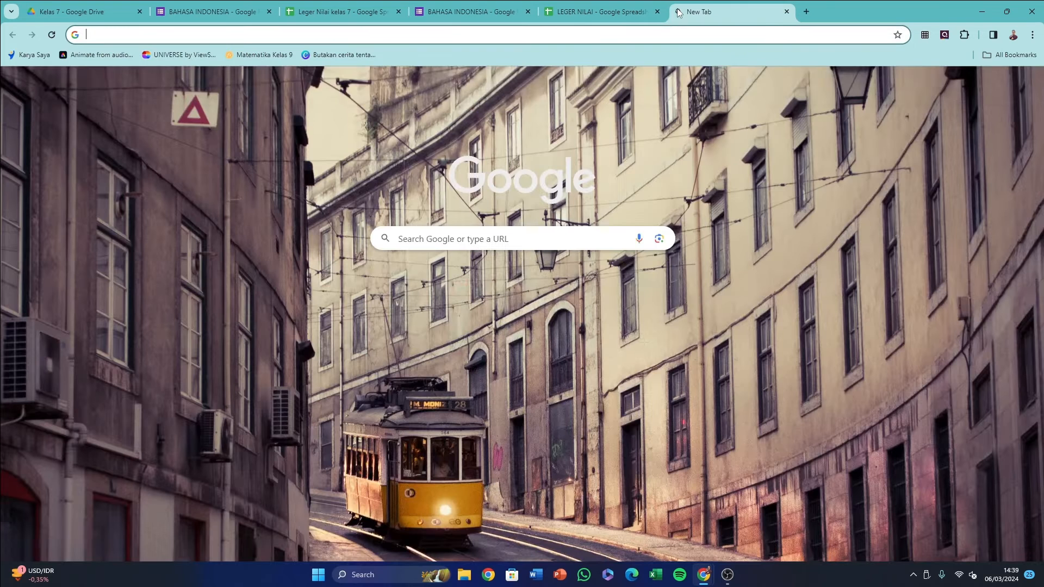
type("https://docs.google.com/forms/d/e/1FAIpQLSfwtxUYMvd8UhBA90E61RdDM26dDdCEdsCz4qFJhnjcTXq3zg/viewform?usp=sf_link")
key("Return")
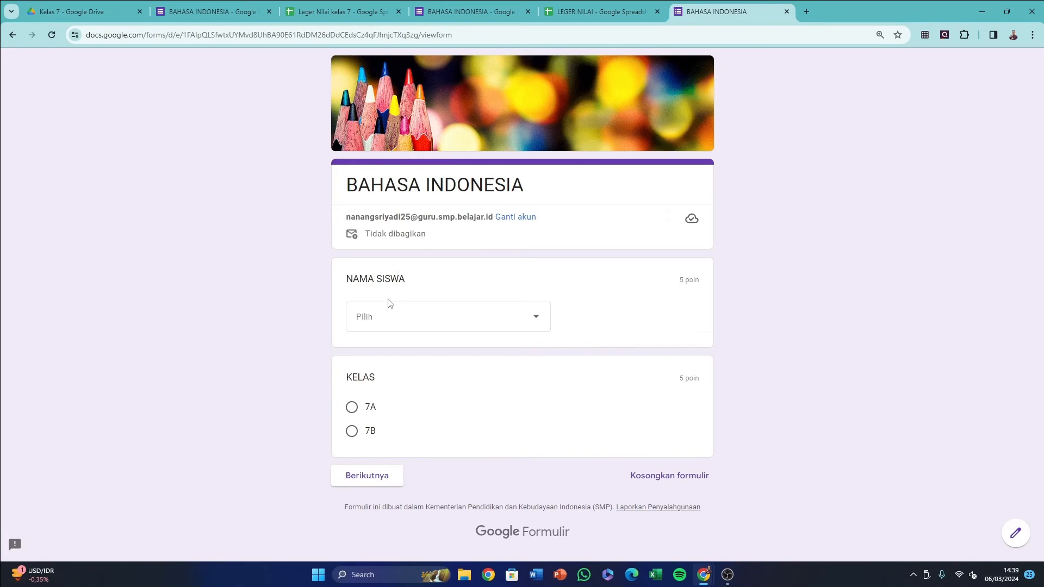
Step: Choose the first listed student as NAMA SISWA and 7A as KELAS, and continue to the SOAL section
left_click(391, 317)
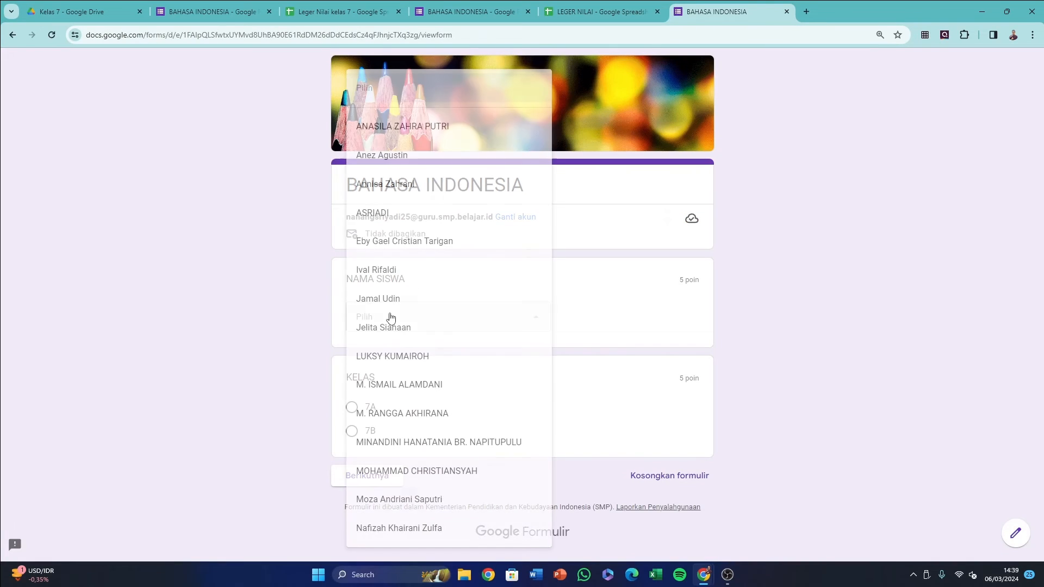
left_click(386, 126)
left_click(348, 408)
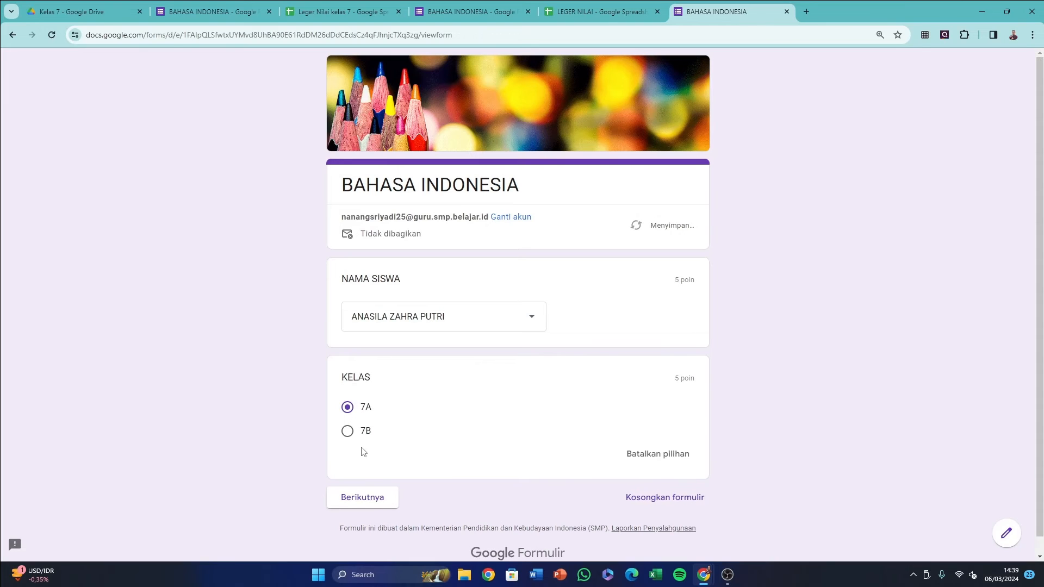
left_click(364, 498)
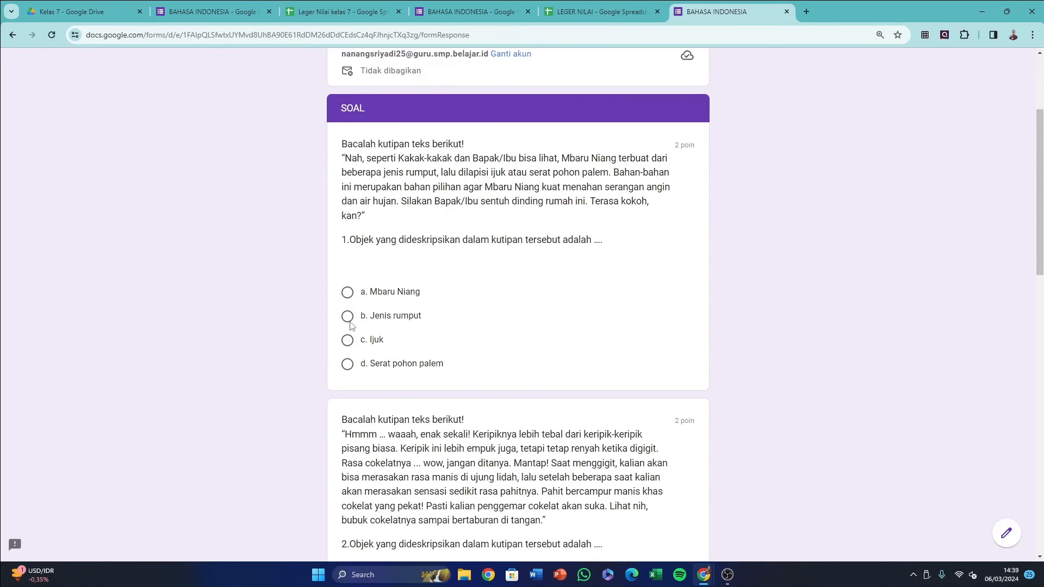
Step: Answer the five BAHASA INDONESIA questions with options b, b, b, a and a, and submit the form
left_click(348, 316)
scroll(351, 337, "down", 5)
left_click(347, 373)
scroll(347, 375, "down", 5)
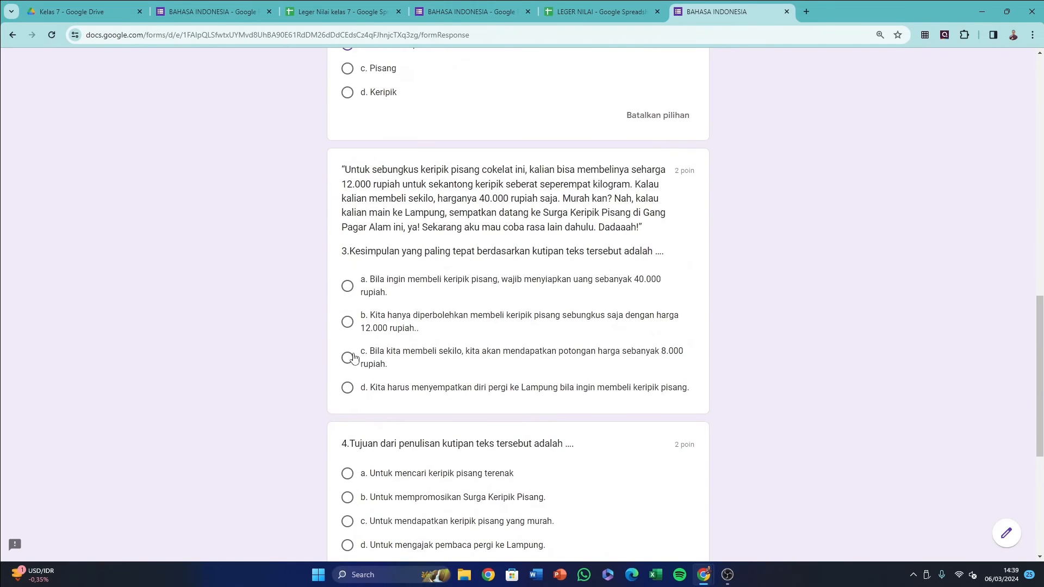
left_click(347, 327)
scroll(347, 327, "down", 4)
left_click(347, 277)
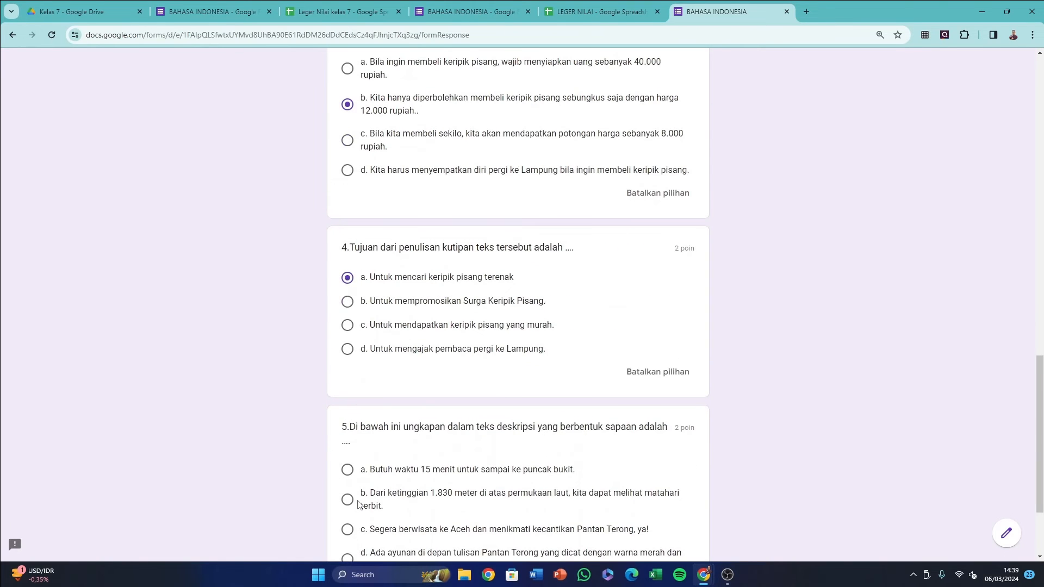
left_click(348, 470)
scroll(380, 468, "down", 3)
left_click(438, 480)
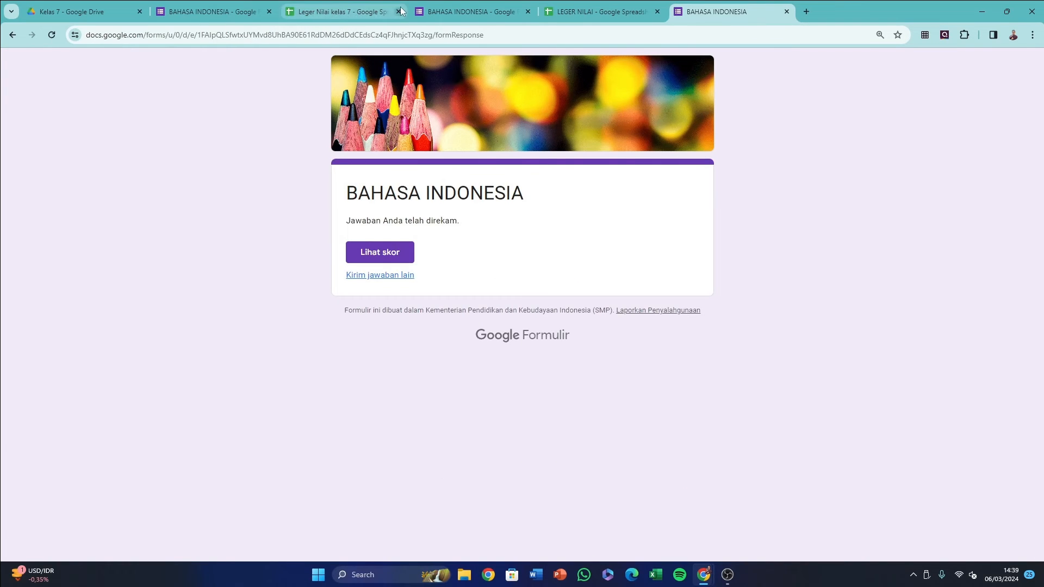
Step: Check the new response in the BAHASA INDONESIA sheet and fill the LEGER NILAI formula from C2 down to C16
left_click(360, 8)
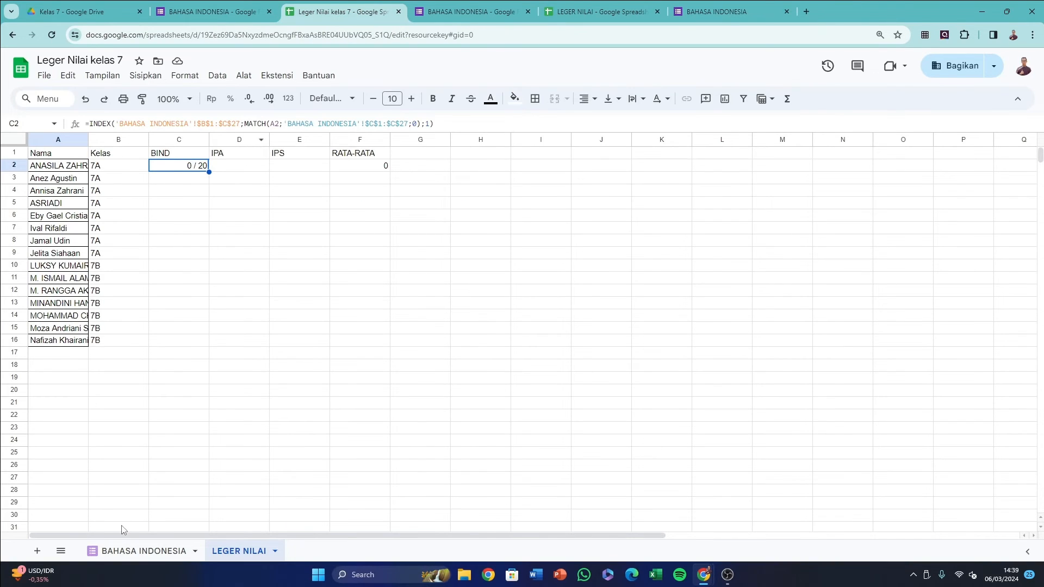
left_click(142, 550)
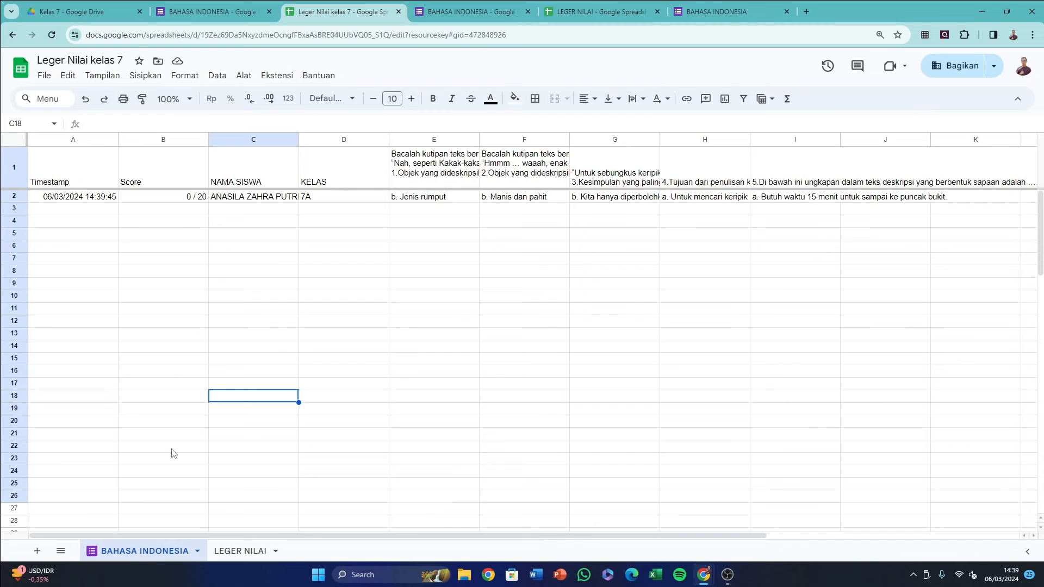
left_click(199, 200)
left_click(211, 198)
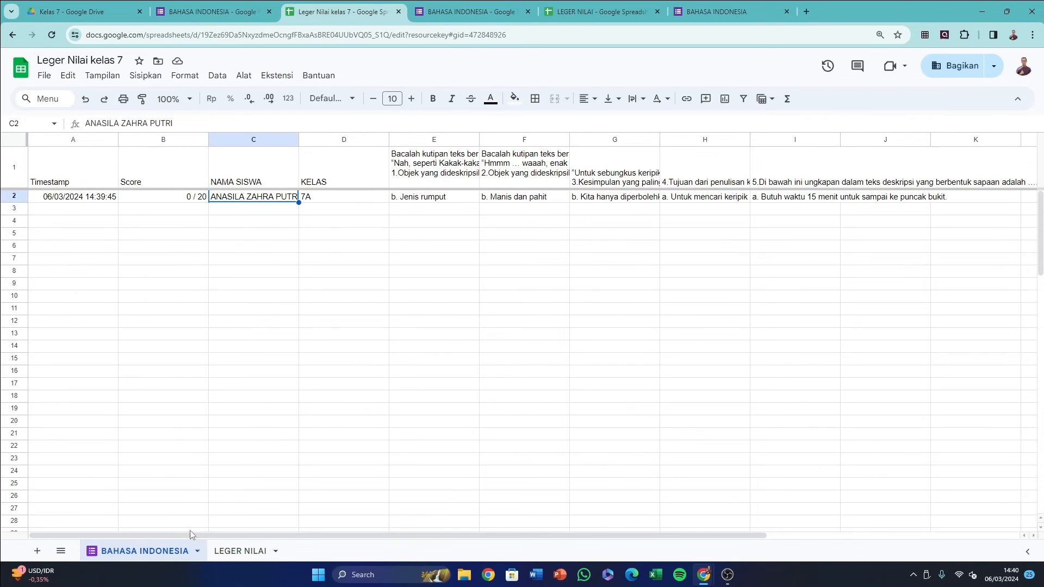
left_click(243, 552)
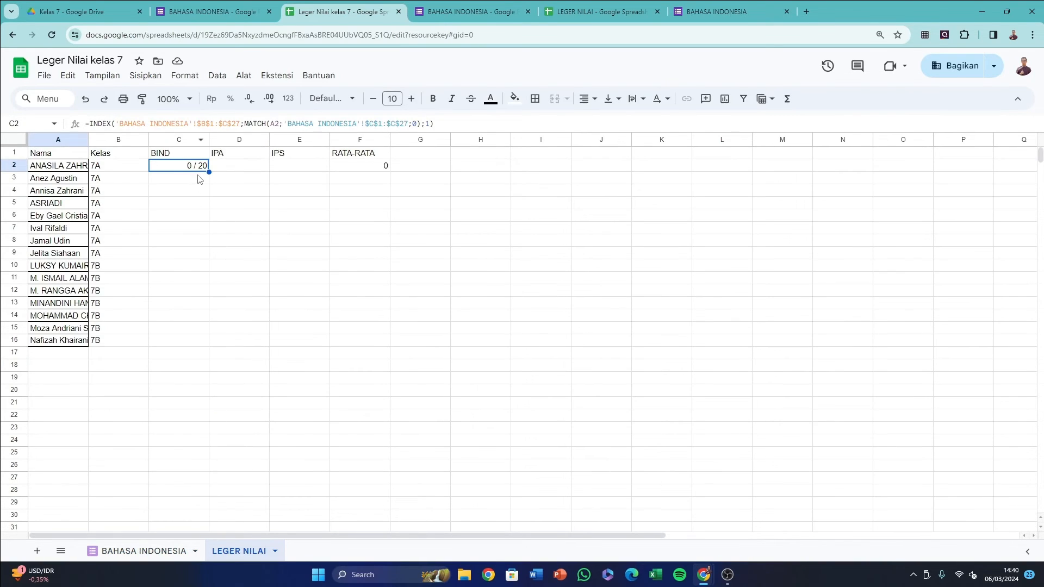
left_click_drag(206, 173, 205, 339)
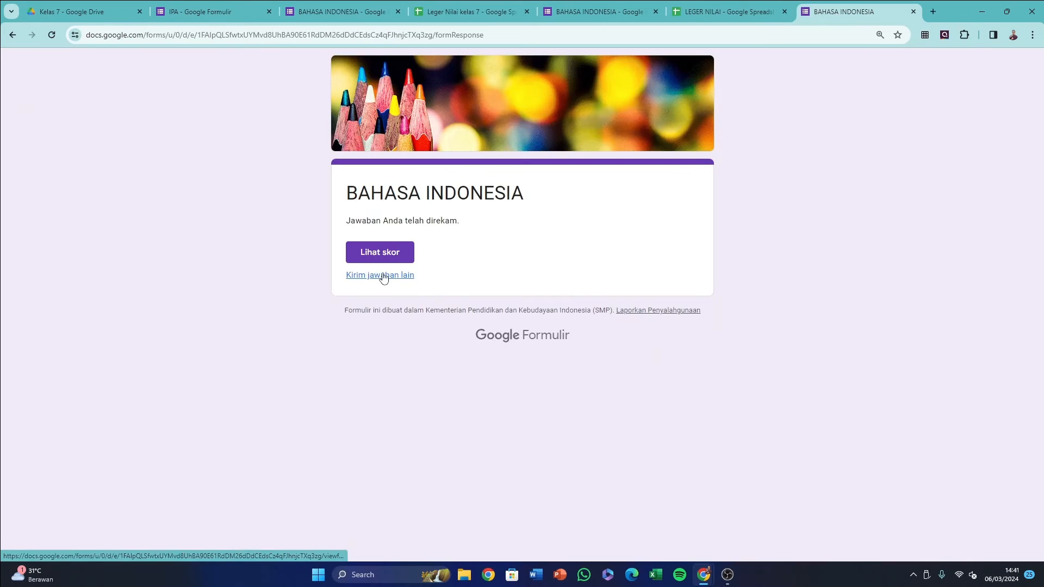
Step: Start another BAHASA INDONESIA response with the second listed student as NAMA SISWA and 7A as KELAS, and continue to the SOAL section
left_click(382, 276)
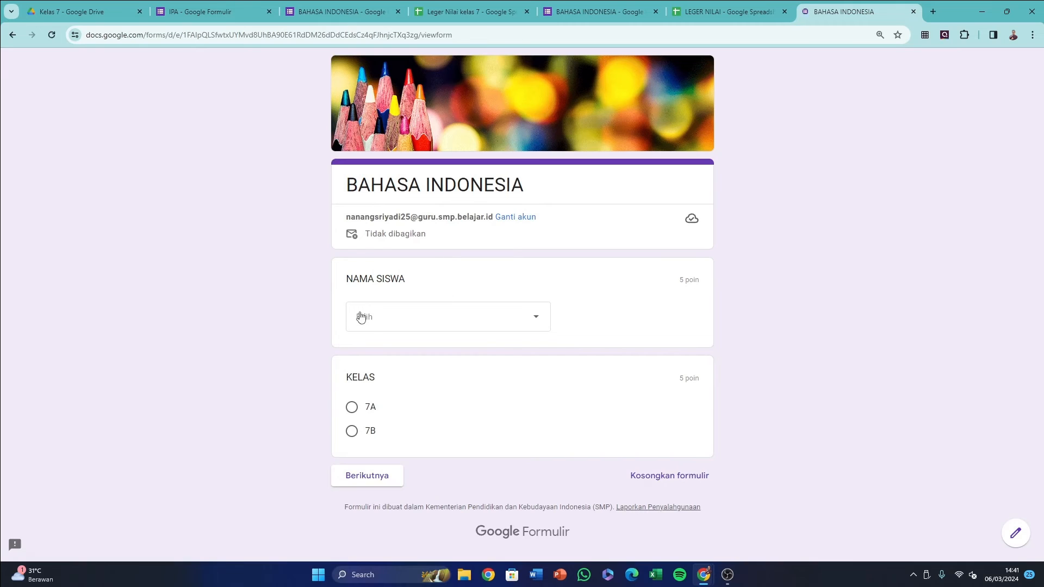
left_click(362, 315)
left_click(383, 156)
left_click(348, 408)
left_click(358, 491)
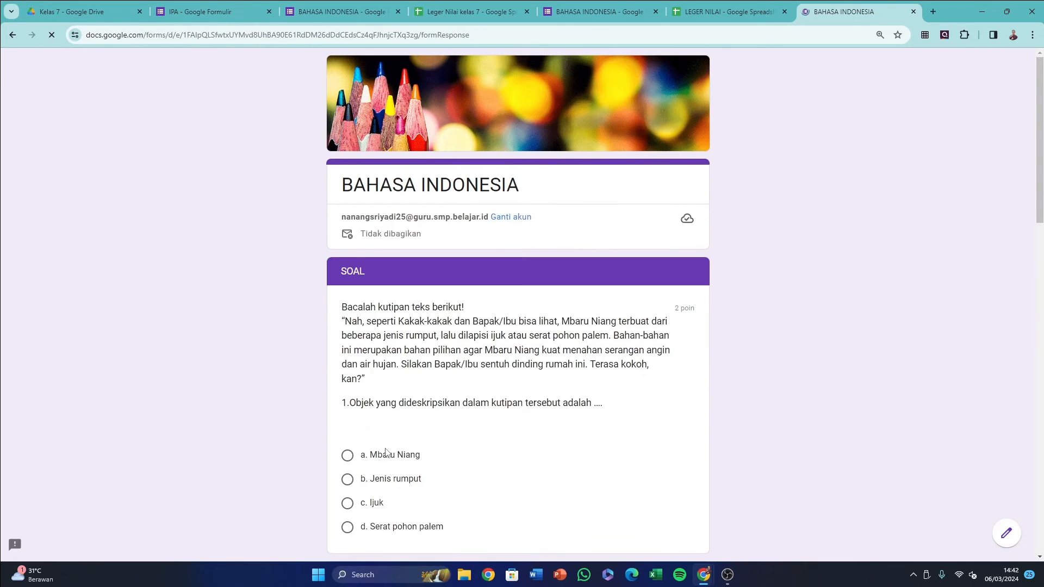
Step: Answer the second student's five questions with options b, a, b, b and b, and submit the response
scroll(352, 268, "down", 3)
left_click(350, 264)
scroll(351, 255, "down", 3)
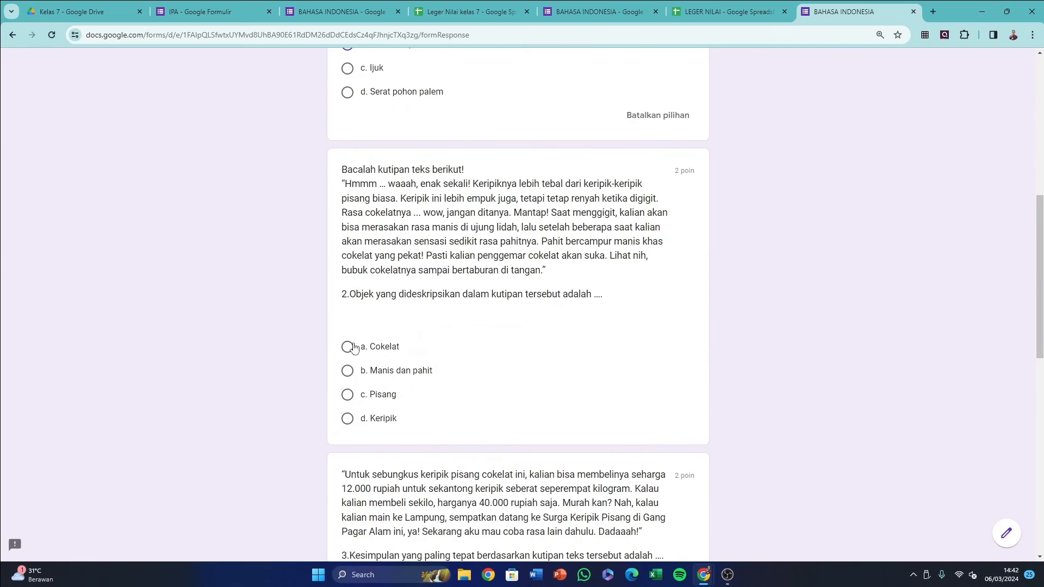
left_click(348, 345)
scroll(349, 381, "down", 4)
left_click(347, 375)
scroll(347, 375, "down", 4)
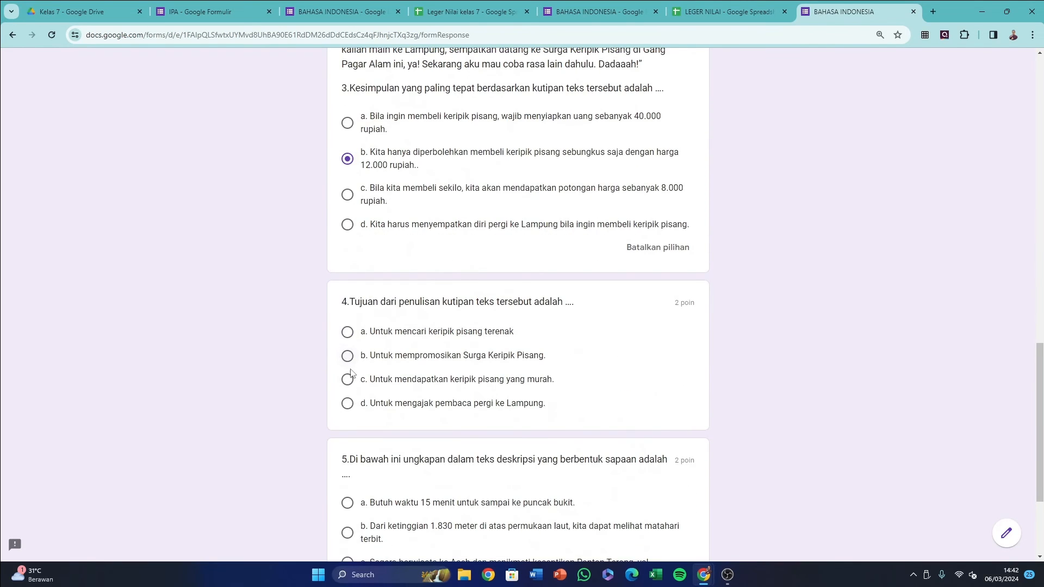
left_click(348, 356)
scroll(350, 403, "down", 3)
left_click(346, 370)
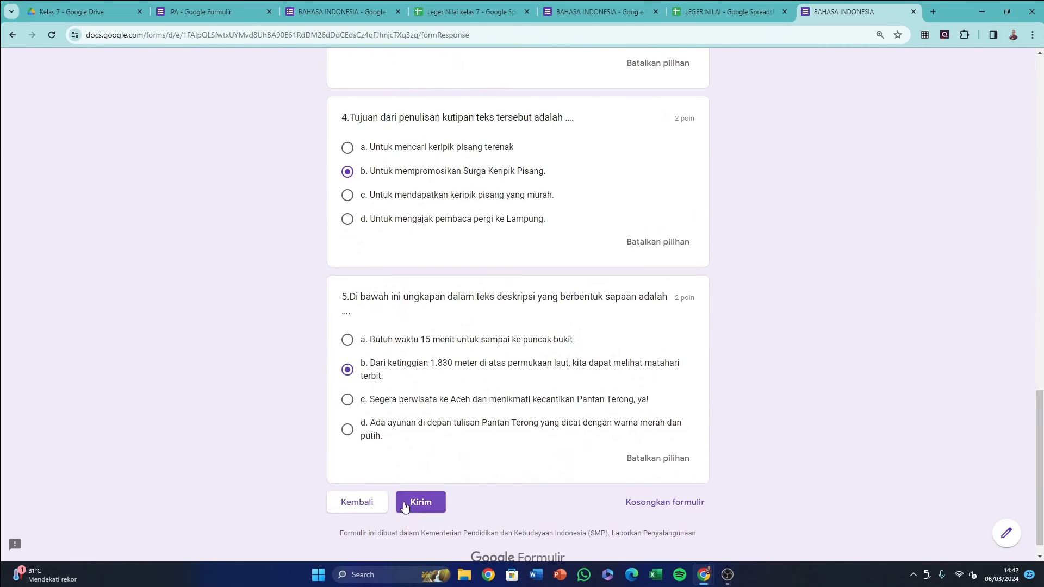
left_click(416, 501)
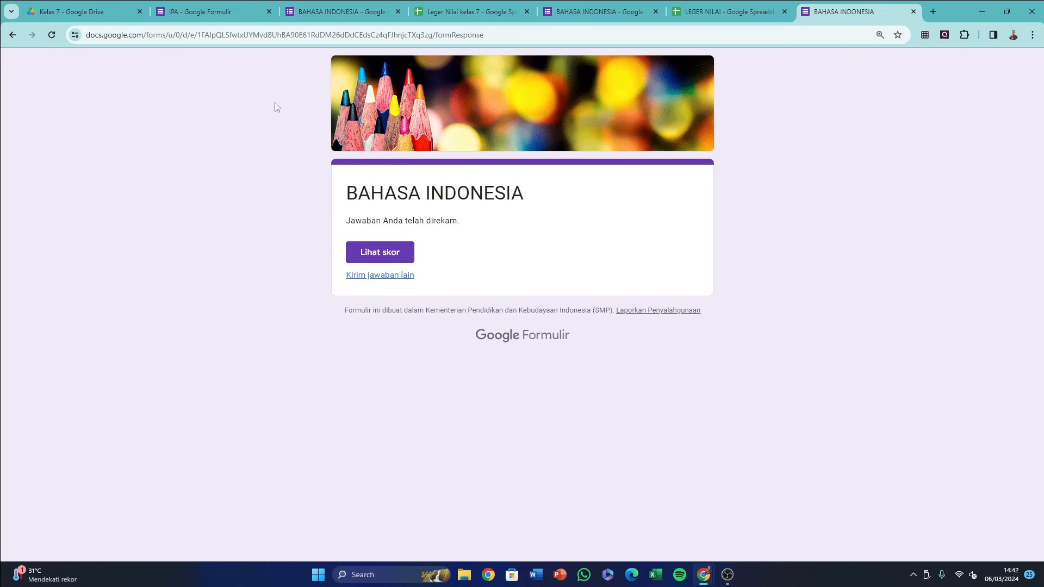
Step: Compare the second student's BIND score in LEGER NILAI with the response in the BAHASA INDONESIA sheet
left_click(467, 11)
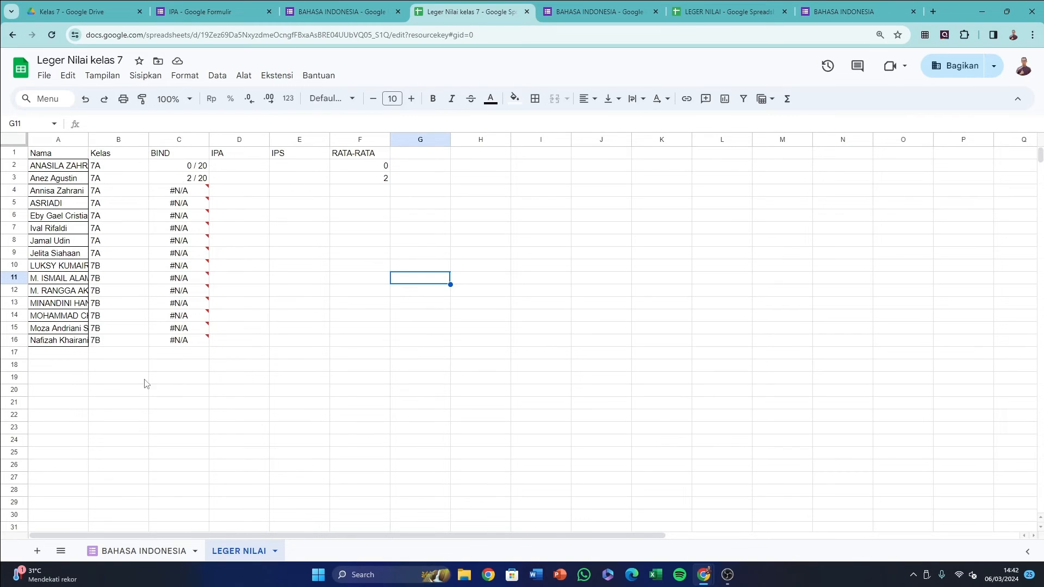
left_click(157, 550)
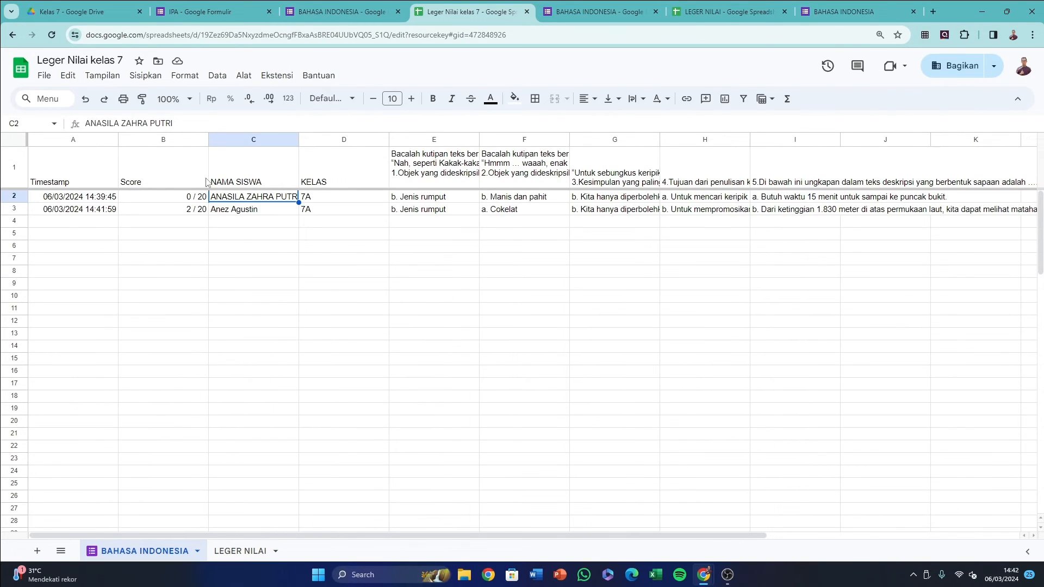
left_click(226, 552)
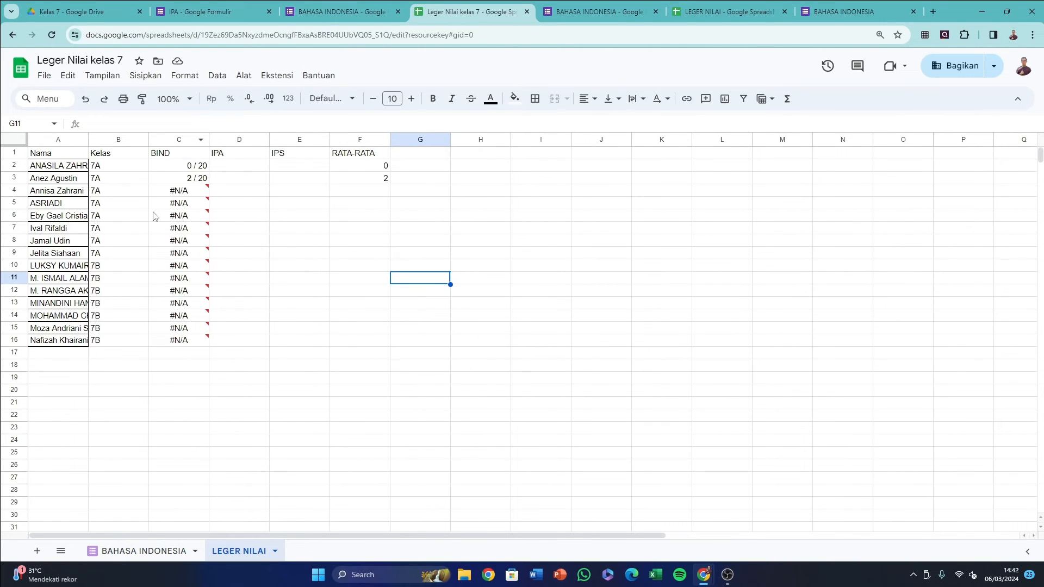
Step: Apply all borders to the grade table A1:F16 in LEGER NILAI
left_click_drag(54, 156, 375, 342)
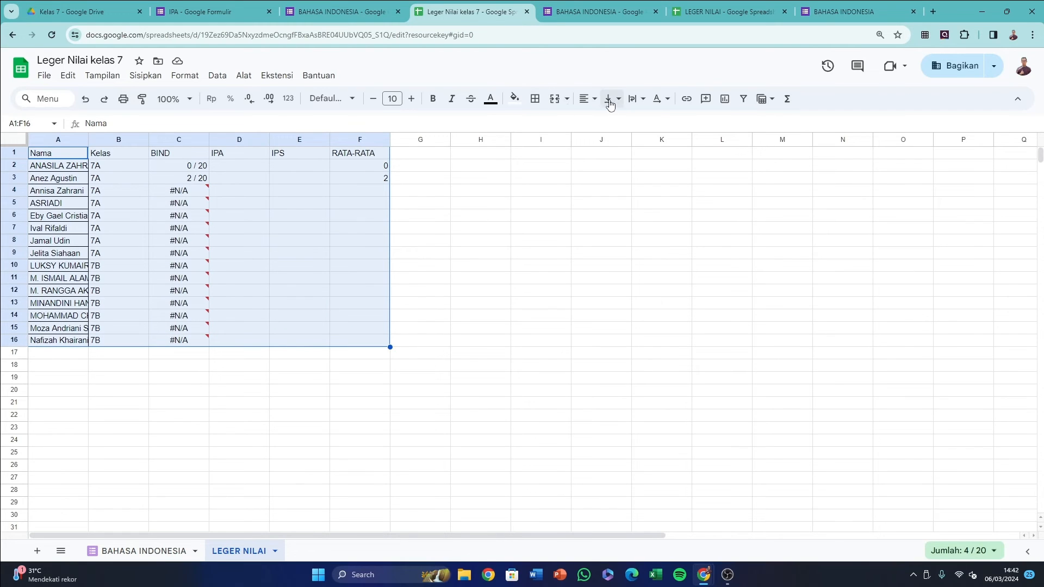
left_click(535, 98)
left_click(541, 124)
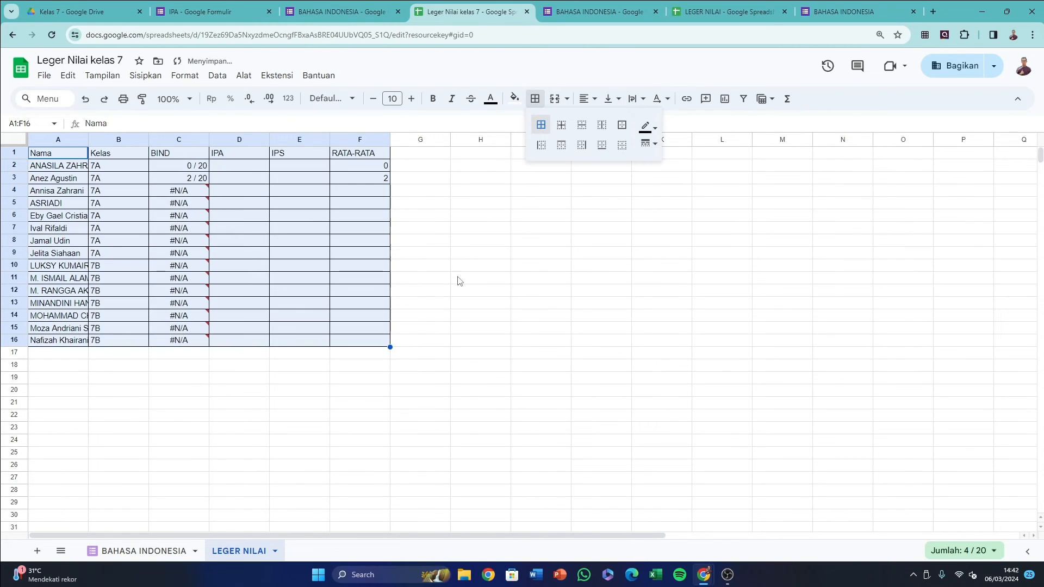
left_click(459, 279)
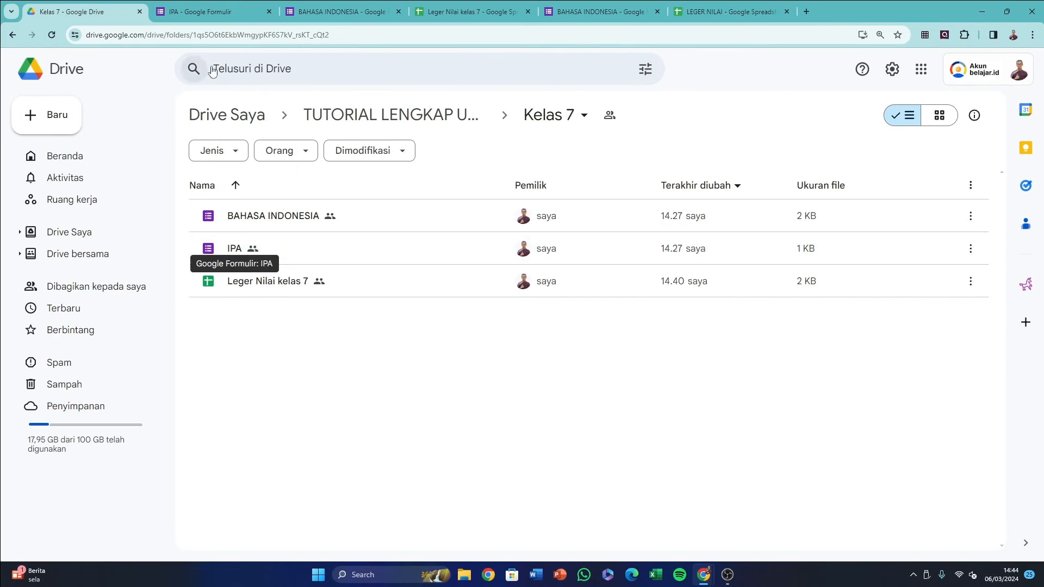
Step: Open the IPA form and review its title, student list and five exam questions
left_click(200, 12)
left_click(338, 290)
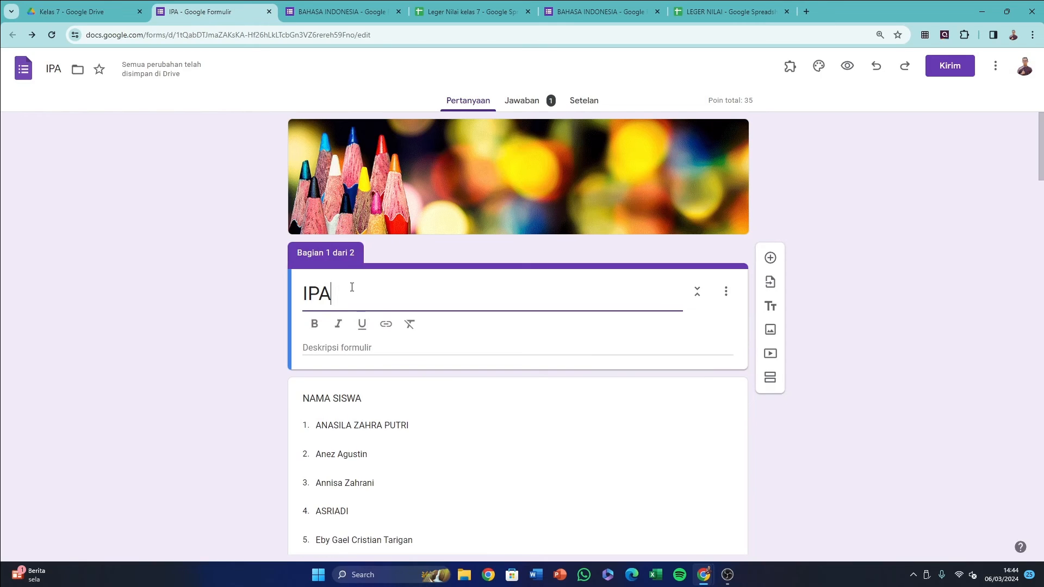
scroll(431, 344, "down", 15)
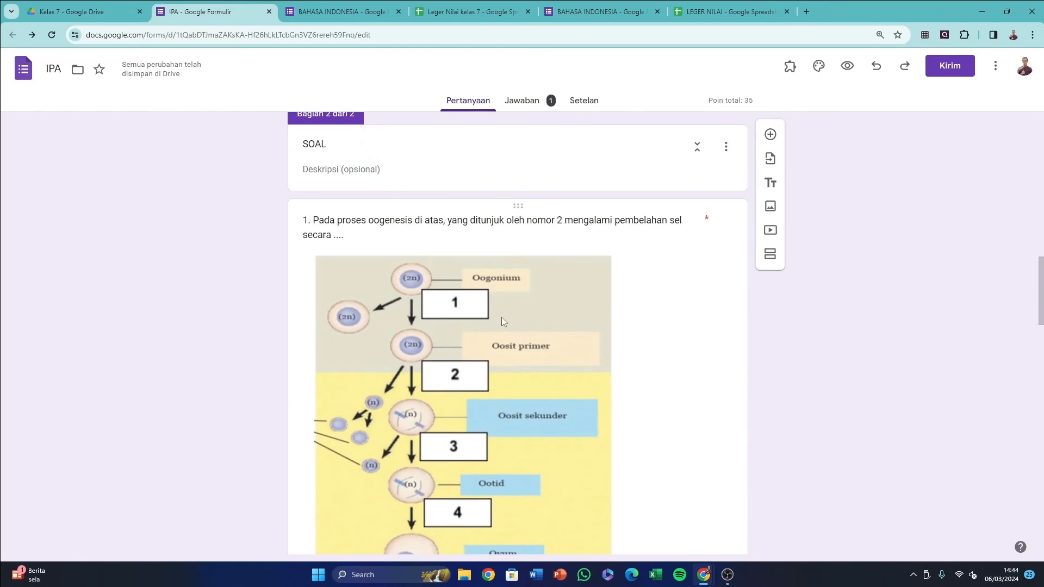
scroll(433, 374, "down", 20)
scroll(447, 435, "down", 4)
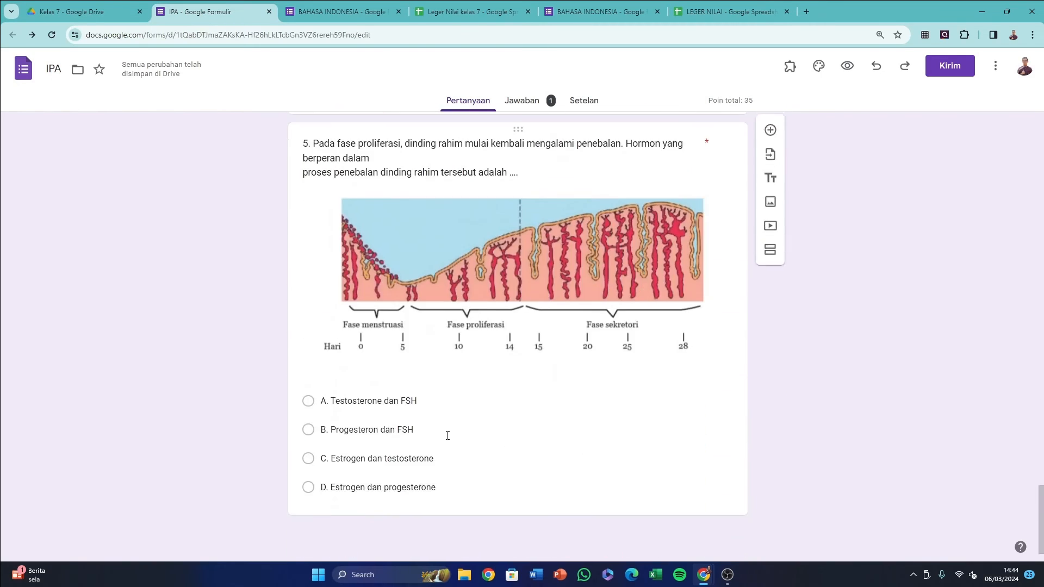
scroll(449, 430, "up", 15)
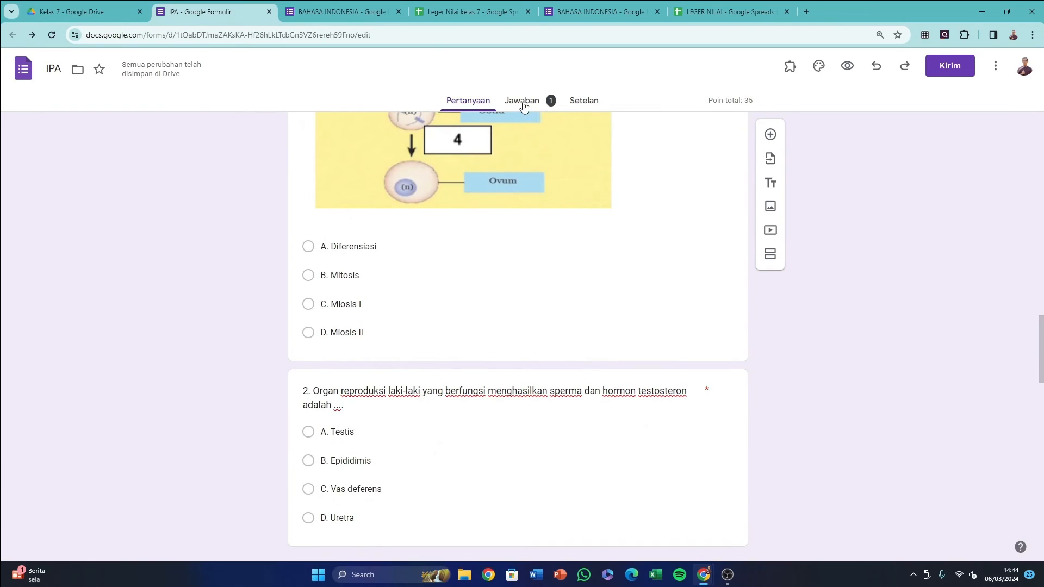
Step: Link the IPA form's responses to the existing spreadsheet Leger Nilai kelas 7
left_click(523, 101)
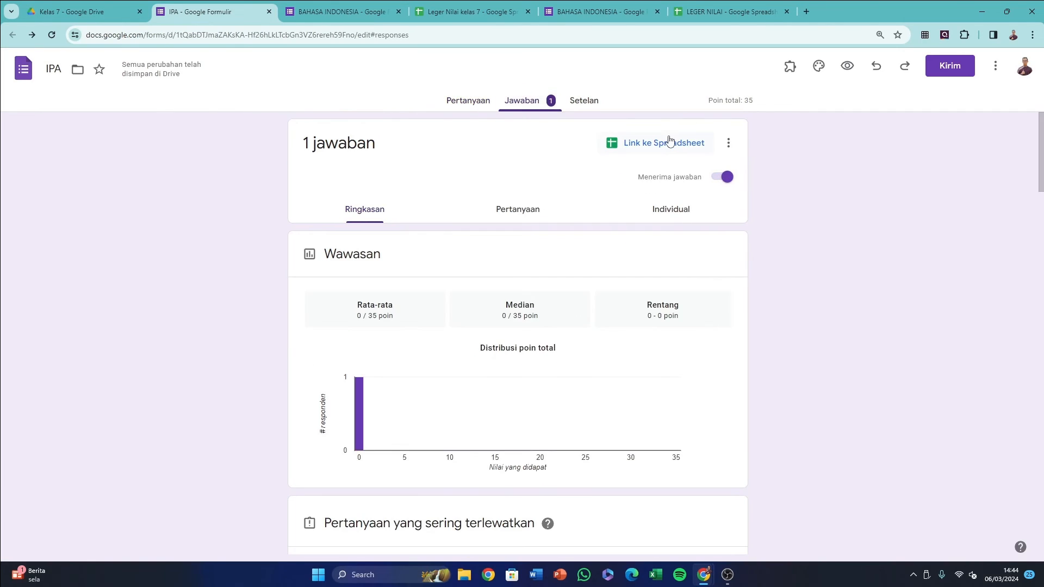
left_click(642, 150)
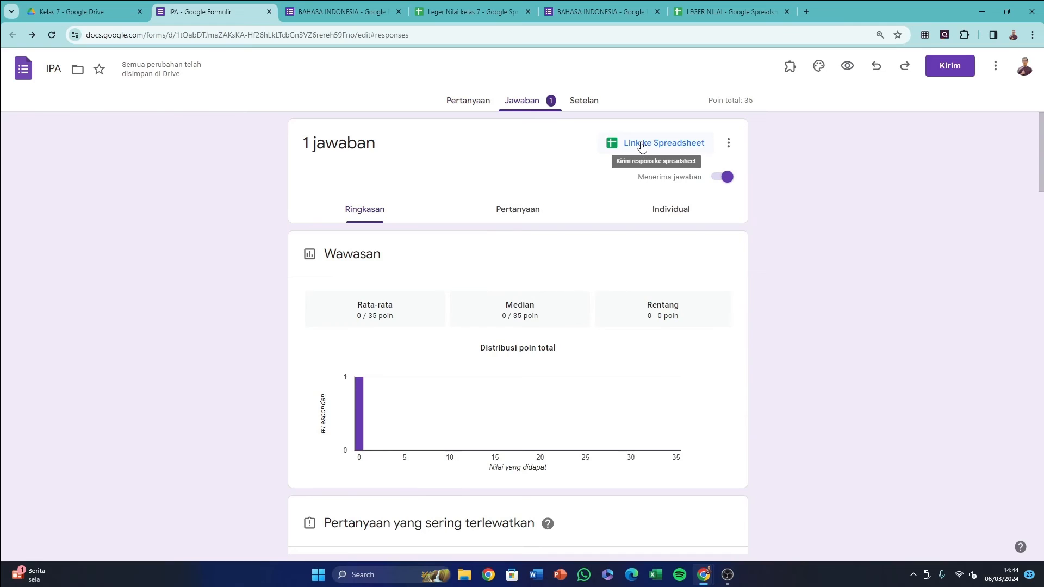
left_click(374, 184)
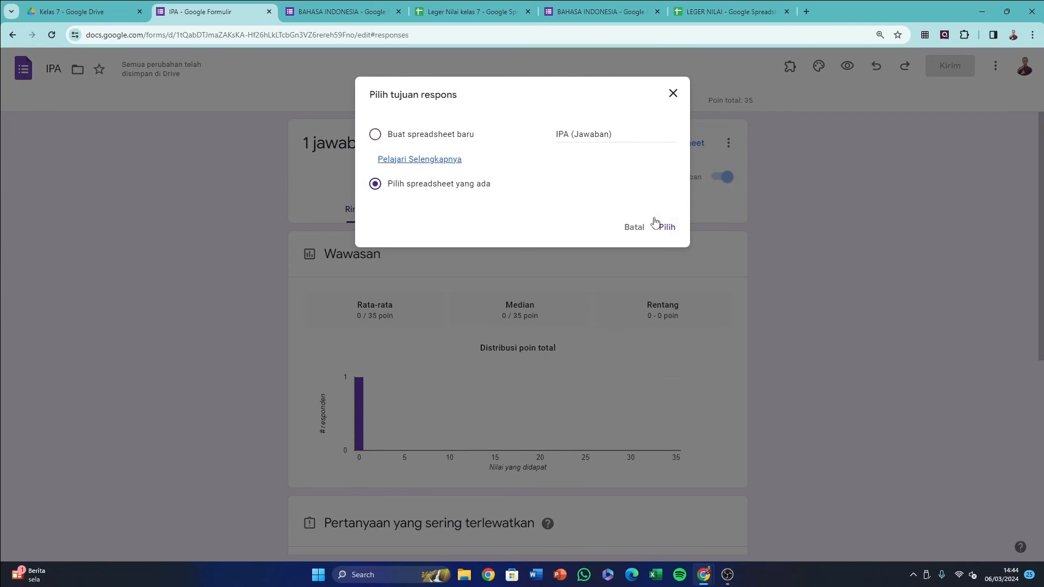
left_click(659, 226)
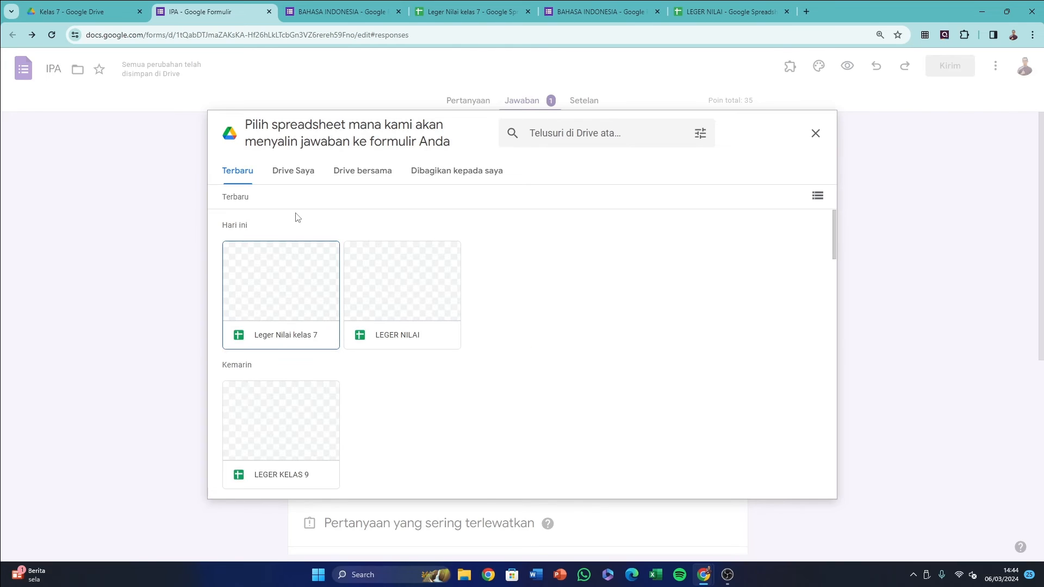
left_click(284, 294)
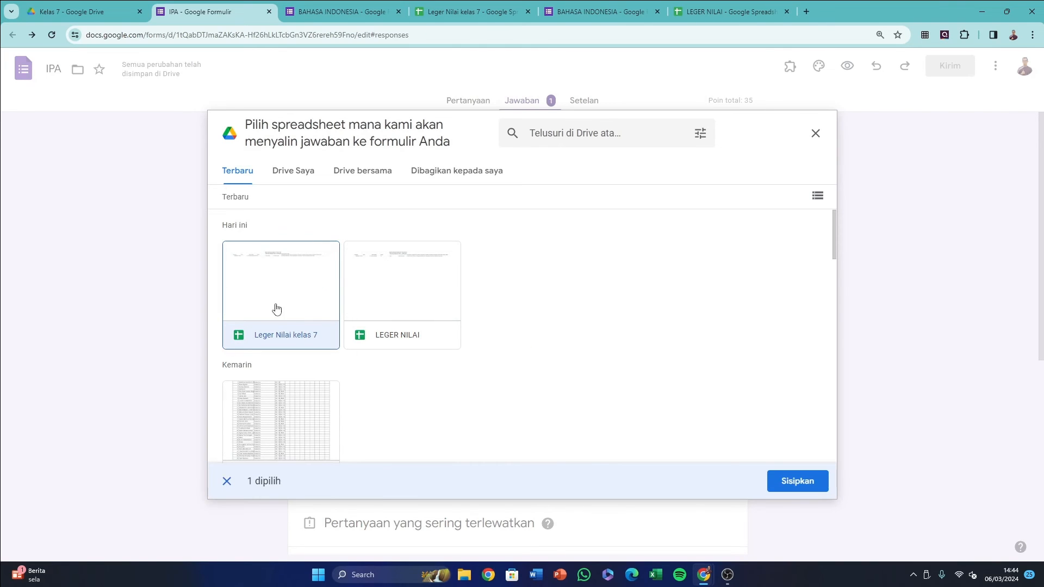
left_click(797, 480)
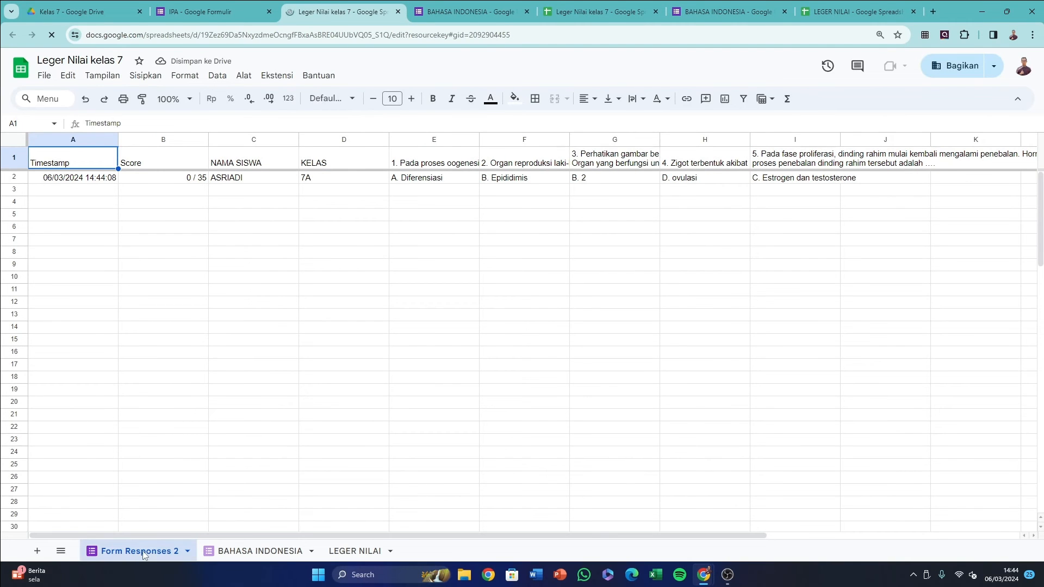
Step: Rename the Form Responses 2 sheet to IPA
right_click(144, 555)
left_click(133, 380)
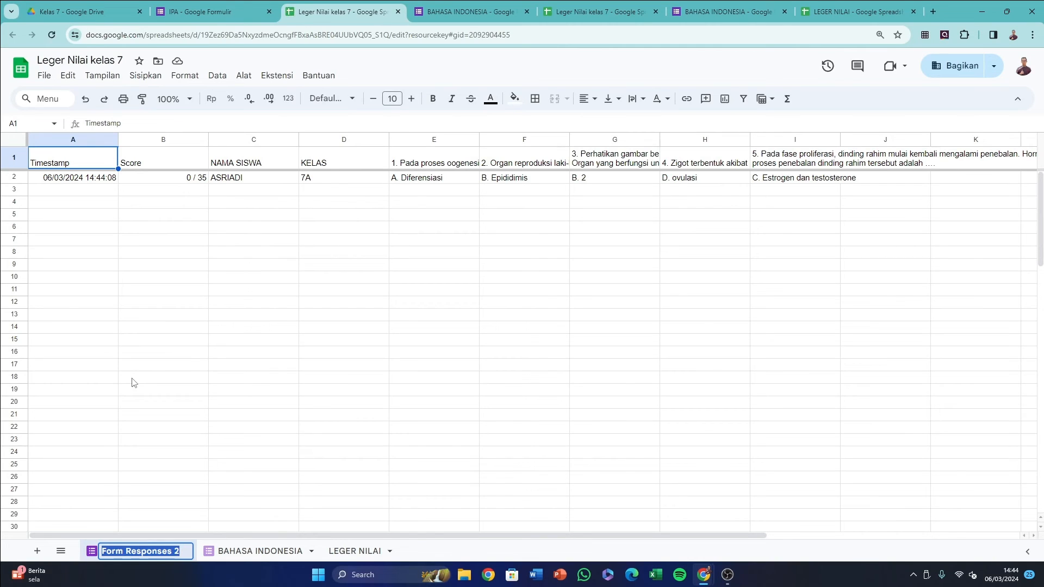
type("IPA")
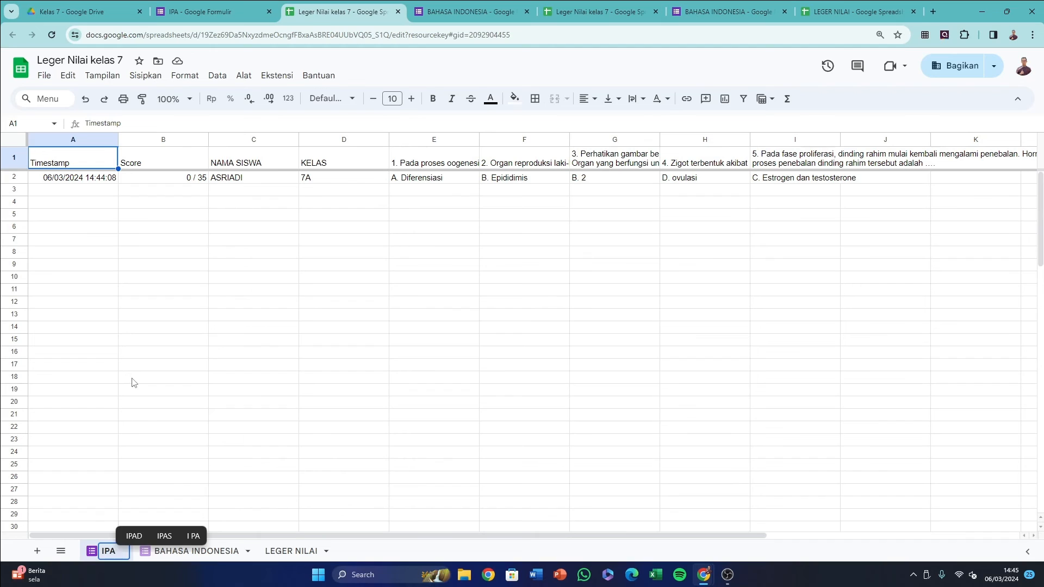
key("Return")
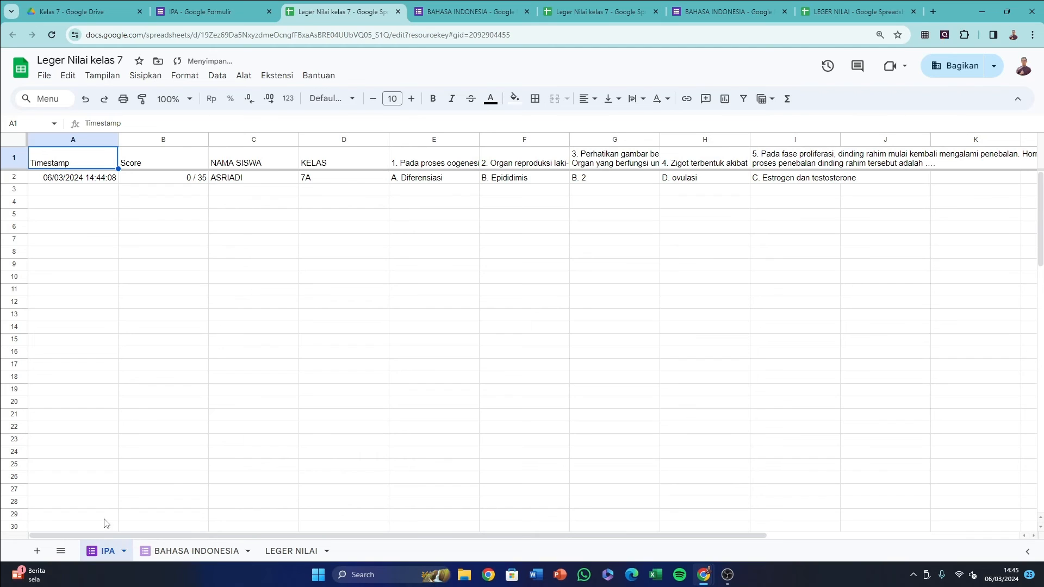
Step: Copy the BIND lookup formula from C2 of LEGER NILAI into the first IPA score cell, D2
left_click(267, 552)
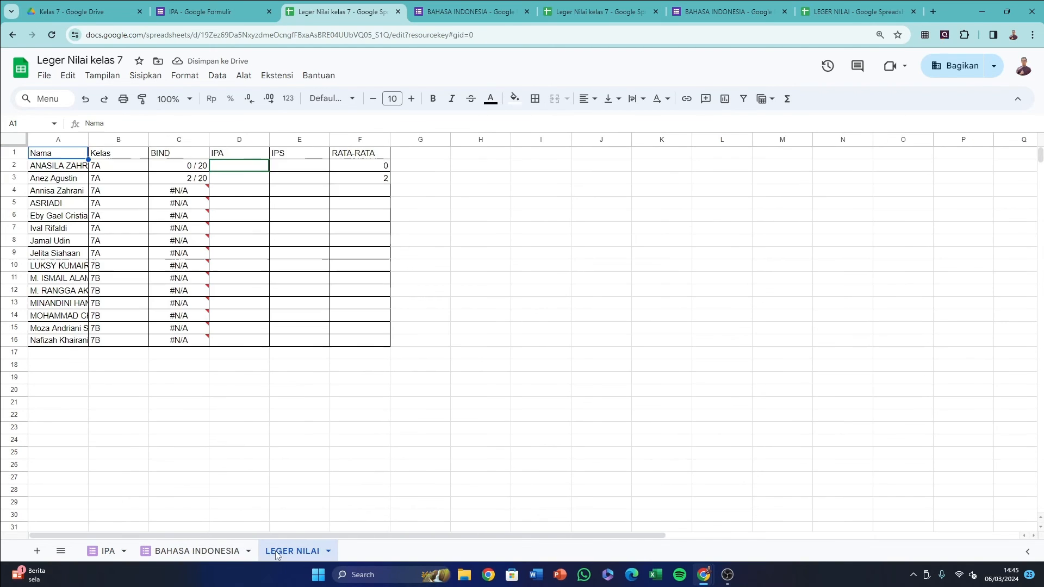
left_click(185, 166)
left_click_drag(438, 123, 85, 130)
key("ctrl+c")
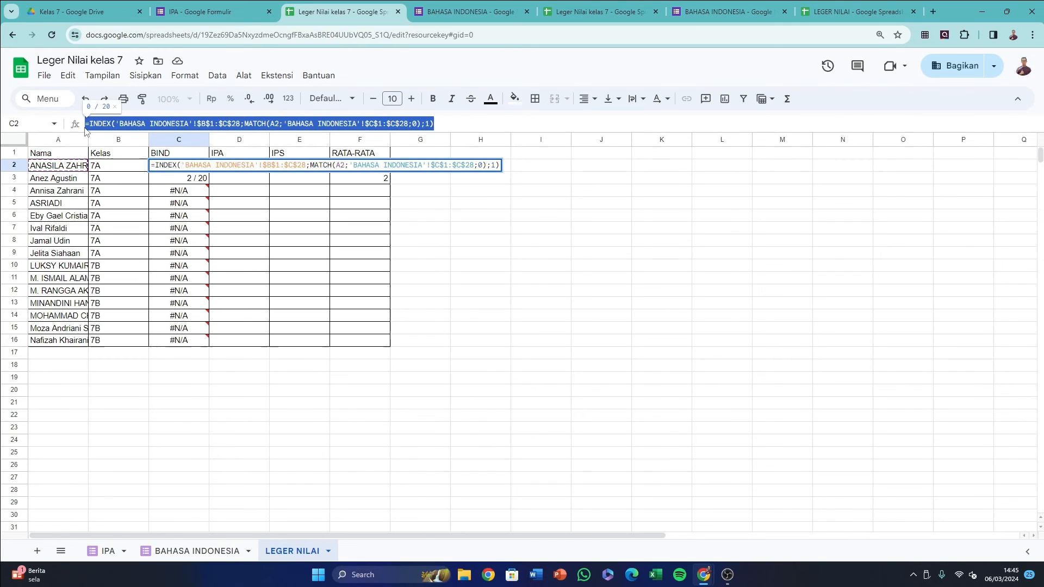
key("Escape")
left_click(235, 170)
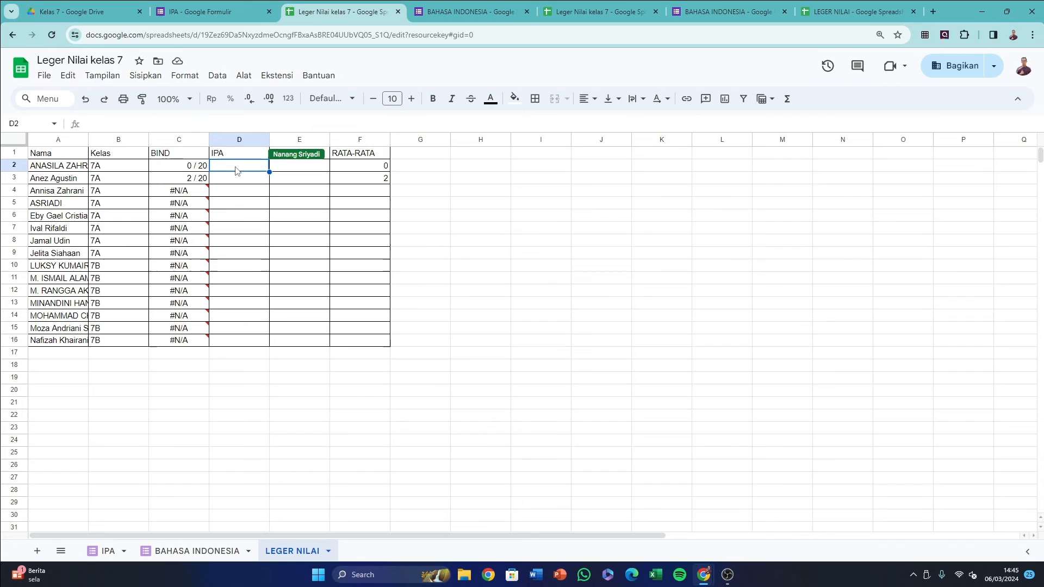
left_click(312, 124)
key("ctrl+v")
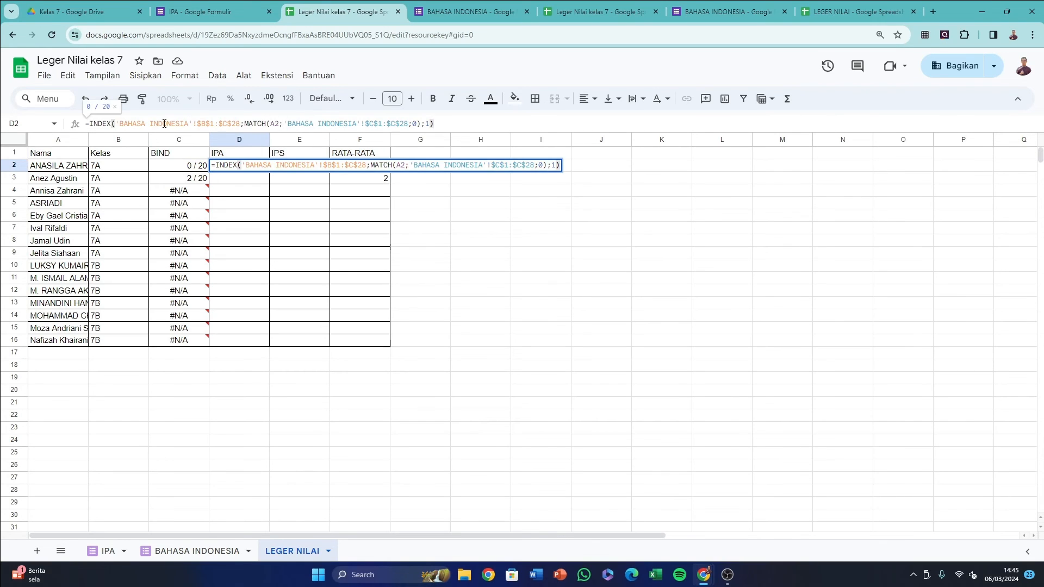
Step: Replace both BAHASA INDONESIA sheet references in D2's formula with IPA, for the INDEX range and the MATCH range
left_click_drag(120, 124, 185, 125)
type("IPA")
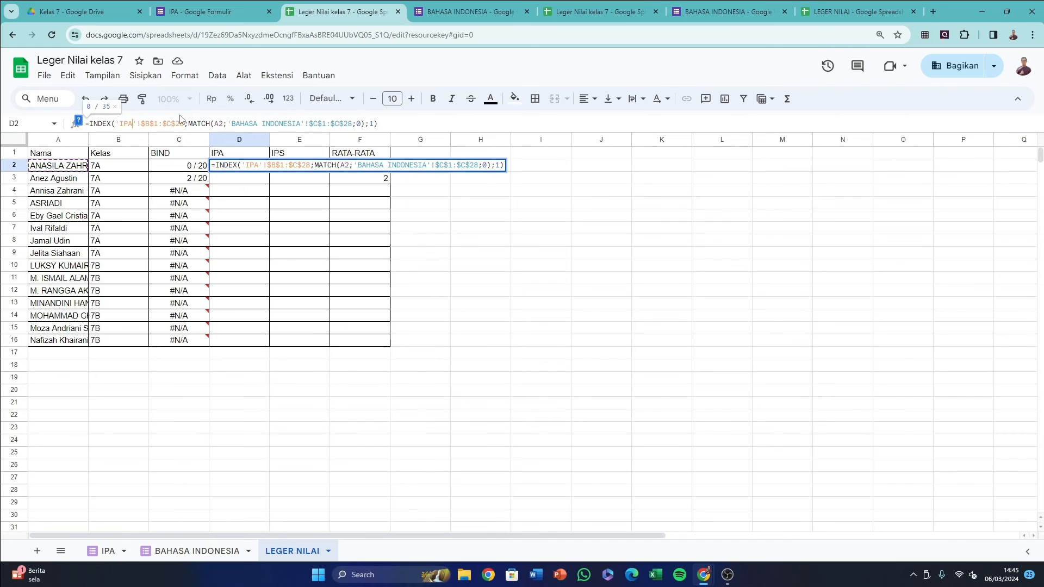
left_click_drag(234, 124, 300, 123)
type("IPA")
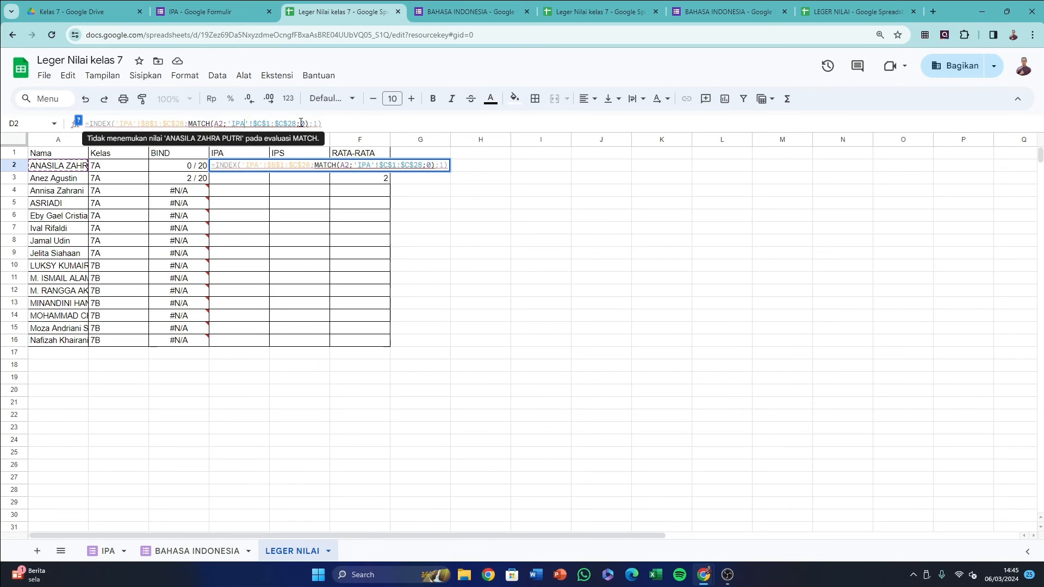
key("Return")
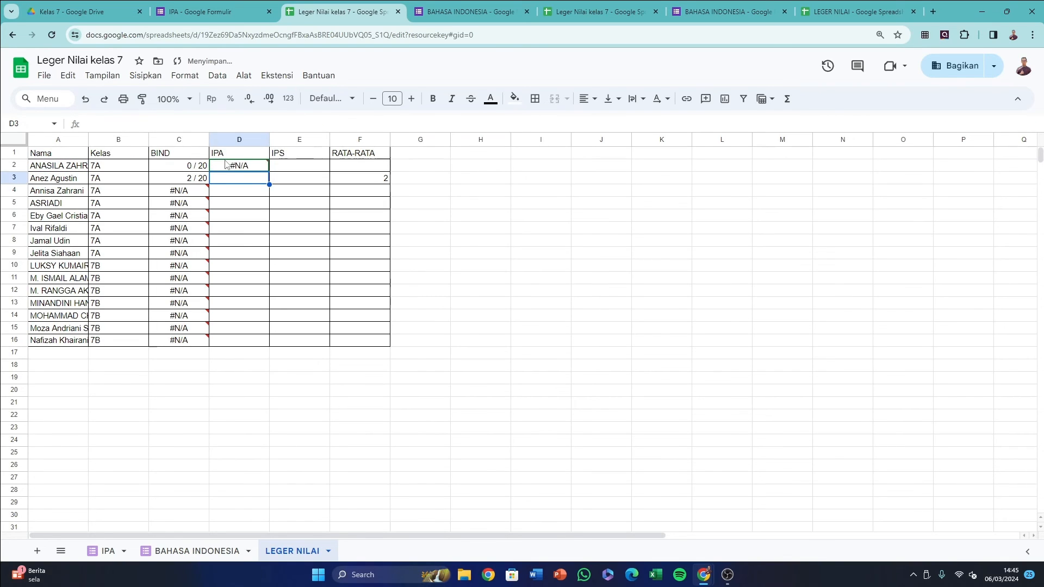
Step: Fill the IPA lookup formula from D2 down through D16
left_click(253, 168)
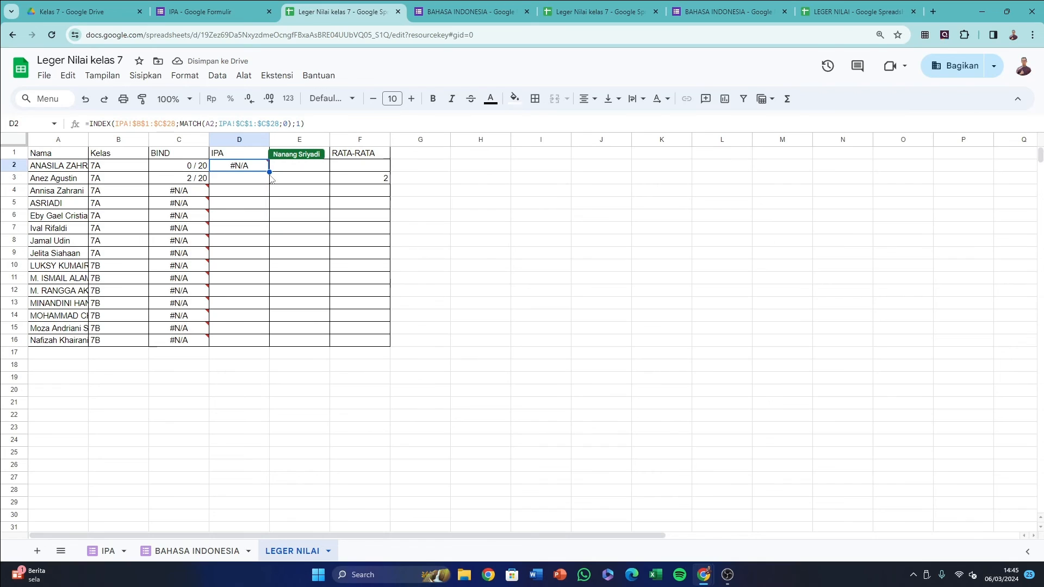
left_click_drag(269, 173, 251, 340)
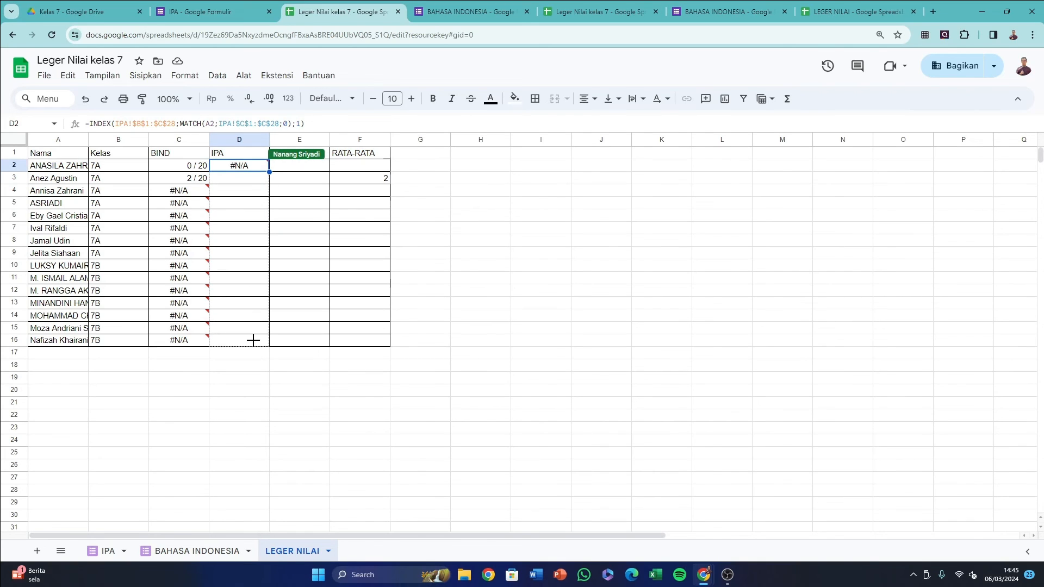
left_click(251, 201)
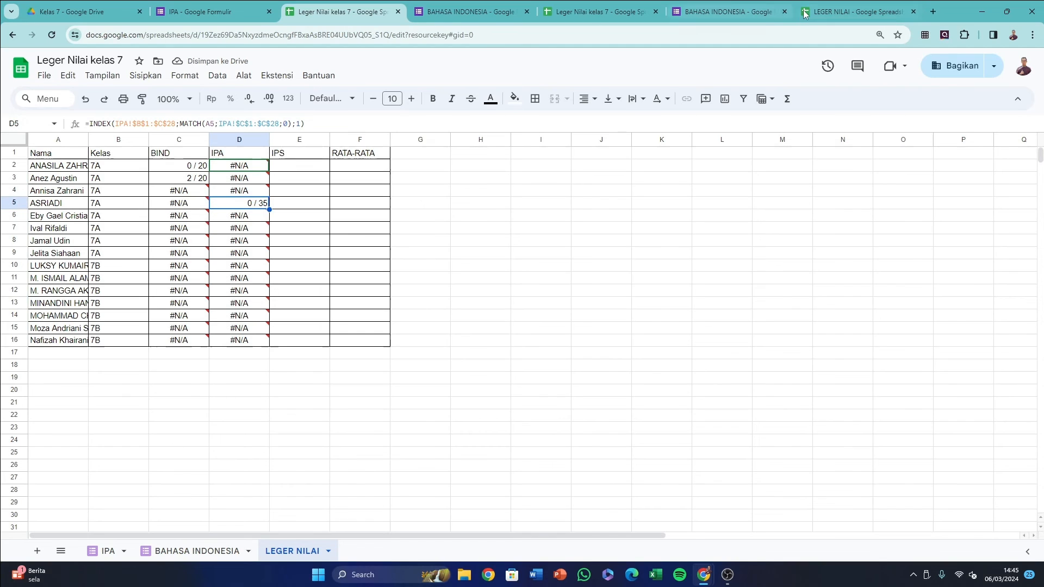
Step: Copy the IPA form's respondent link and open the live form with it
left_click(222, 11)
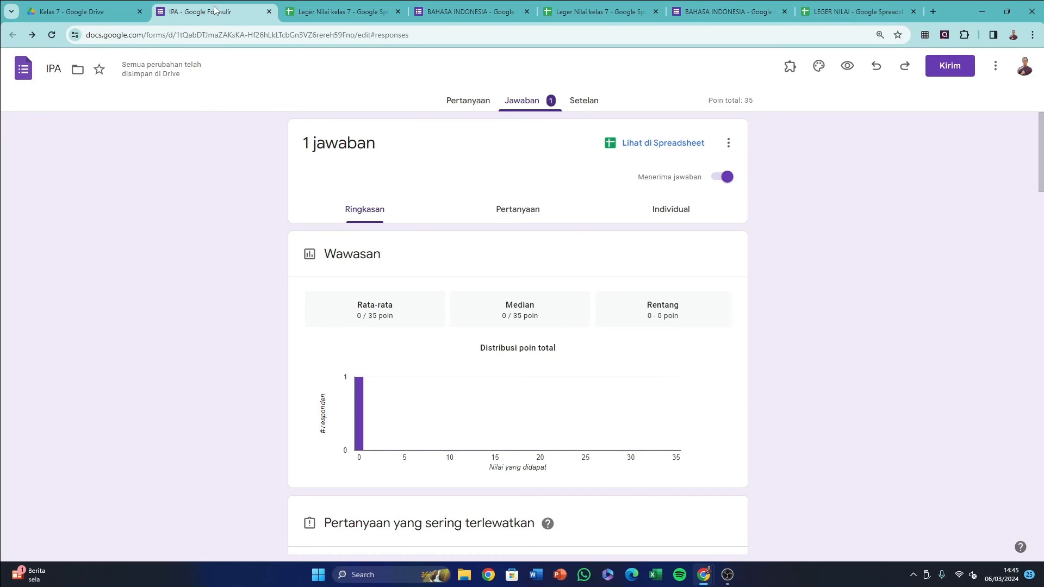
left_click(948, 66)
left_click(487, 180)
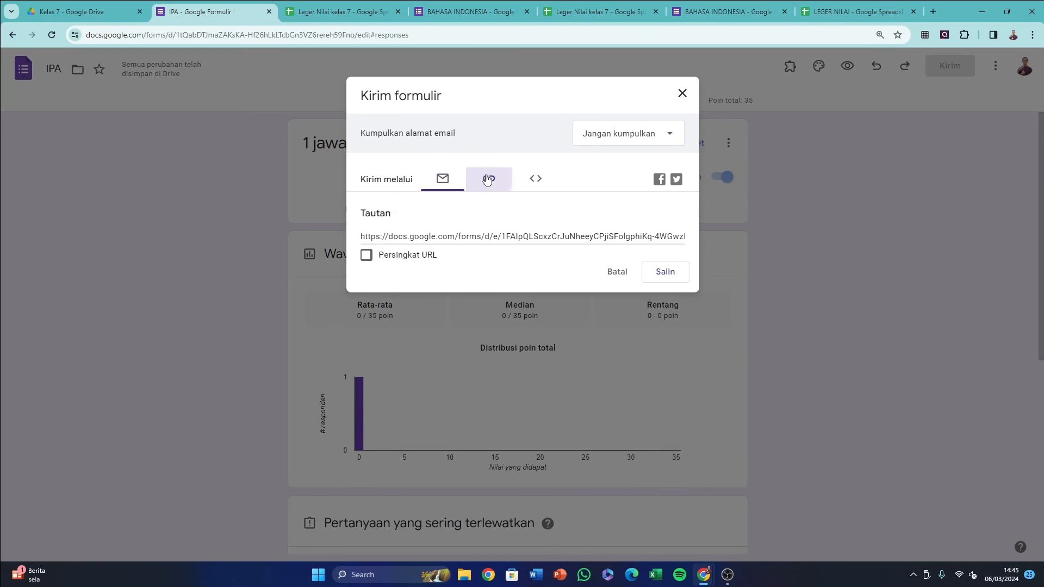
left_click(672, 276)
key("ctrl+c")
left_click(334, 35)
key("ctrl+v")
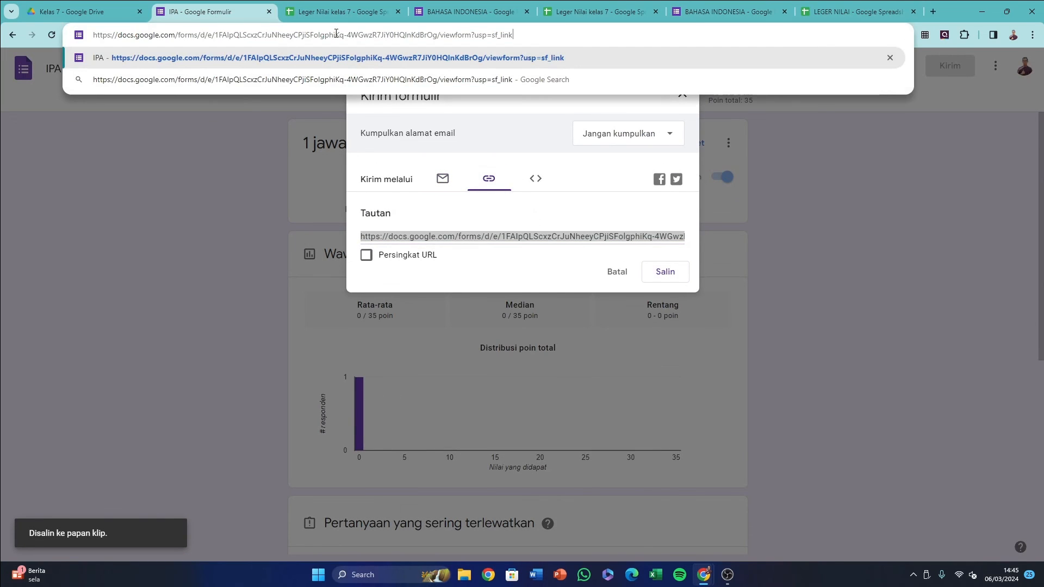
key("Return")
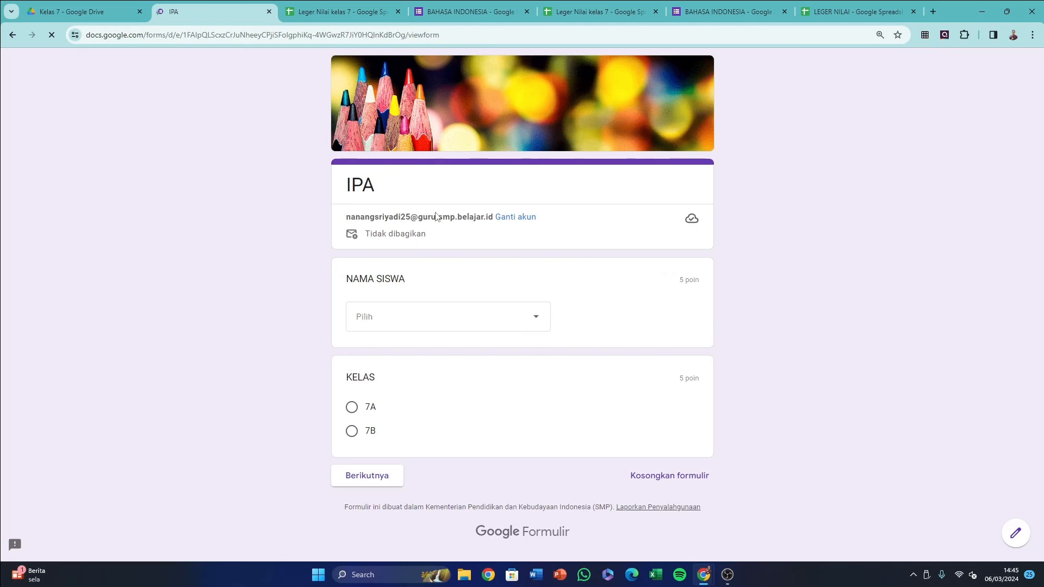
Step: Select the sixth student in the NAMA SISWA list, set KELAS to 7A and continue to the exam questions
left_click(412, 310)
left_click(380, 270)
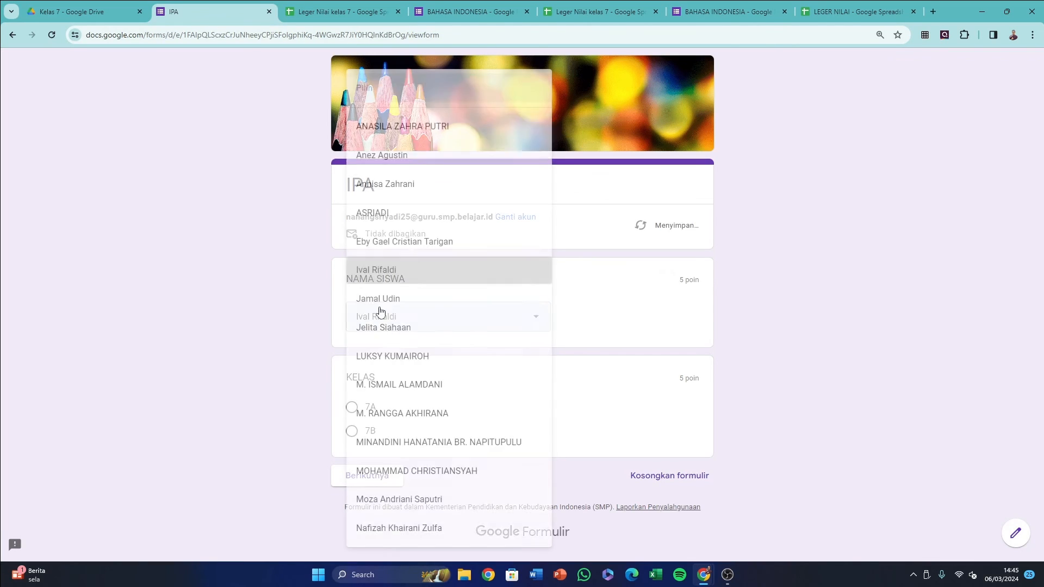
left_click(352, 408)
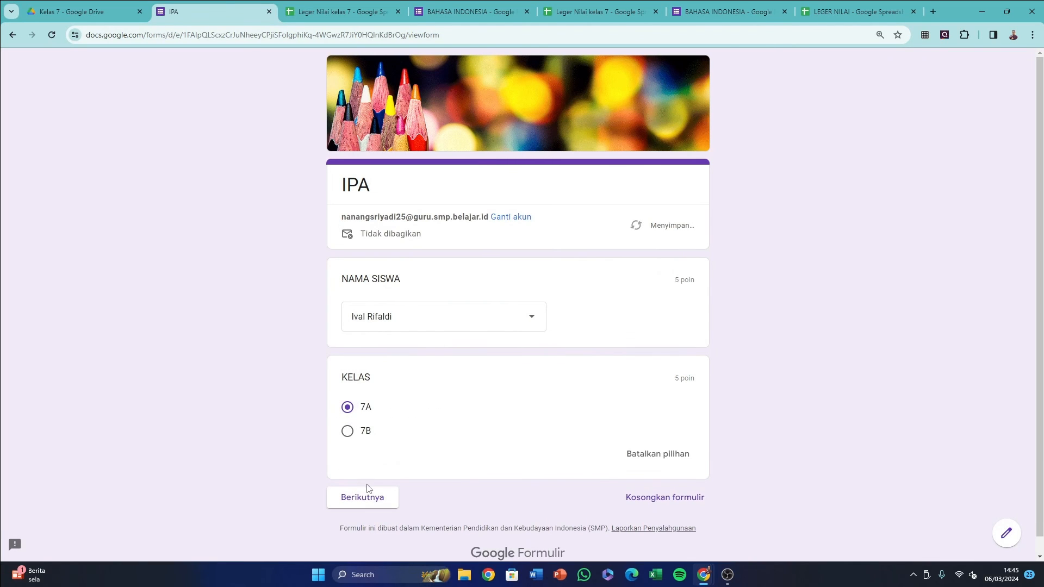
left_click(368, 497)
Step: Answer the IPA questions with C. Miosis I, C. Vas deferens, B. 2, D. ovulasi and C. Estrogen dan testosterone, and submit the form
scroll(415, 410, "down", 6)
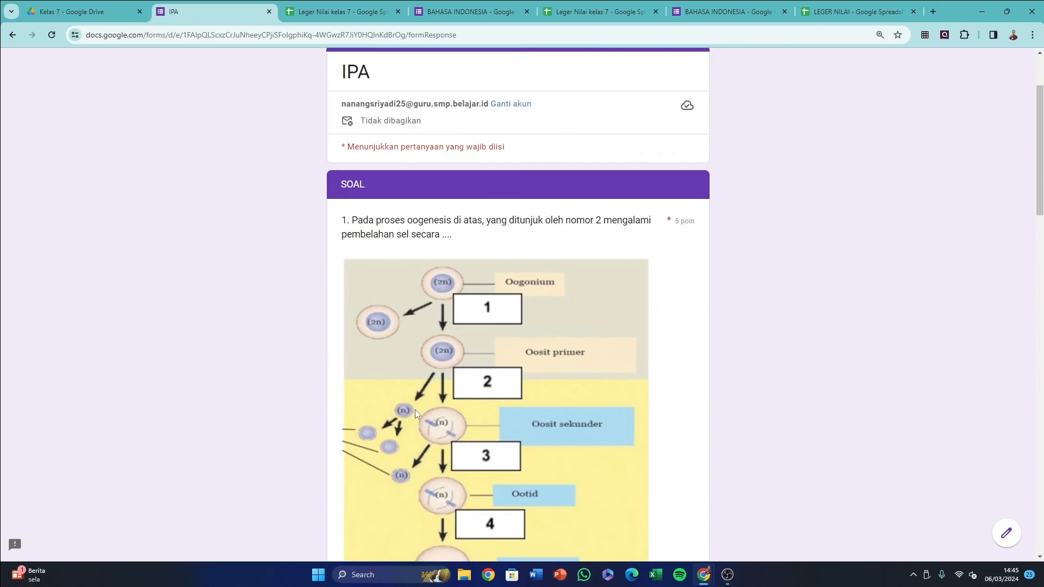
left_click(347, 443)
scroll(349, 451, "down", 6)
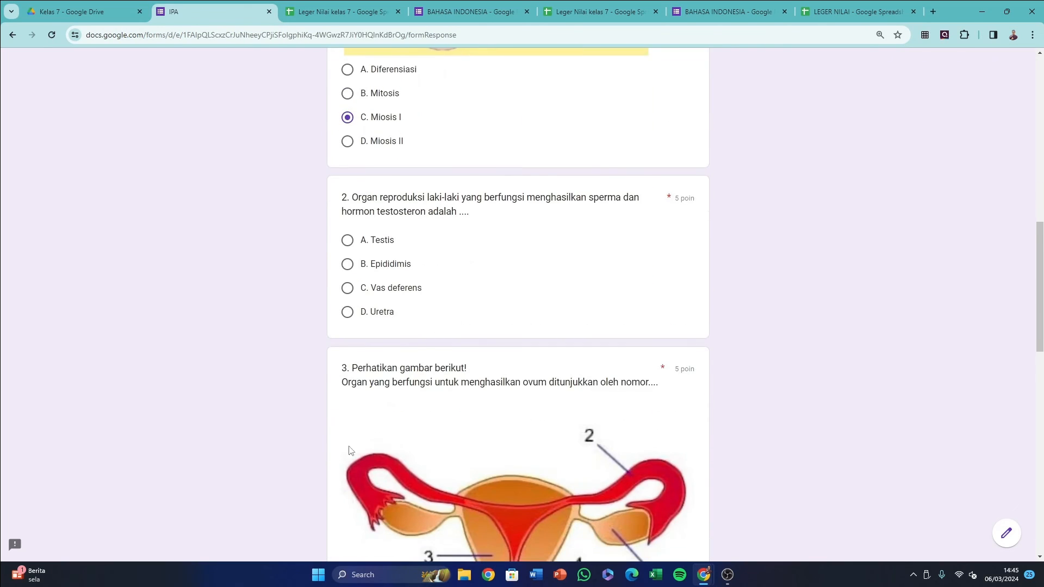
left_click(352, 288)
scroll(352, 288, "down", 5)
left_click(369, 378)
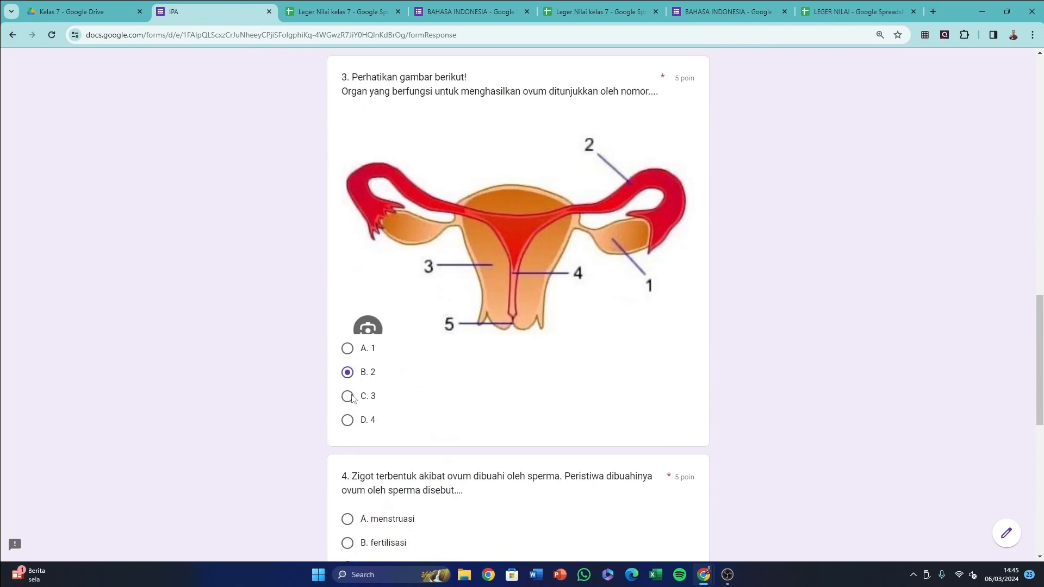
scroll(349, 386, "down", 5)
left_click(348, 343)
scroll(348, 344, "down", 5)
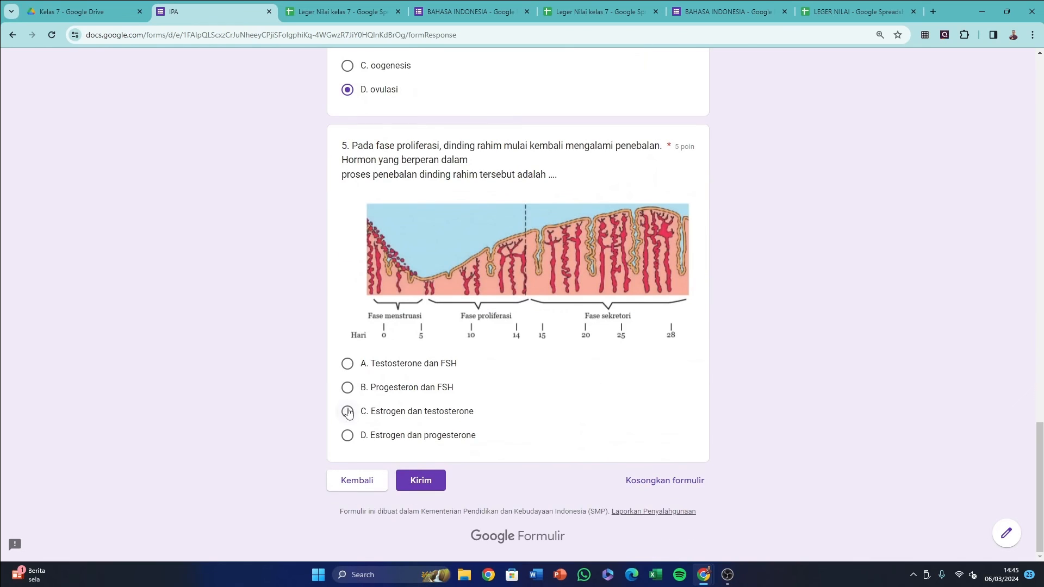
left_click(347, 412)
left_click(431, 486)
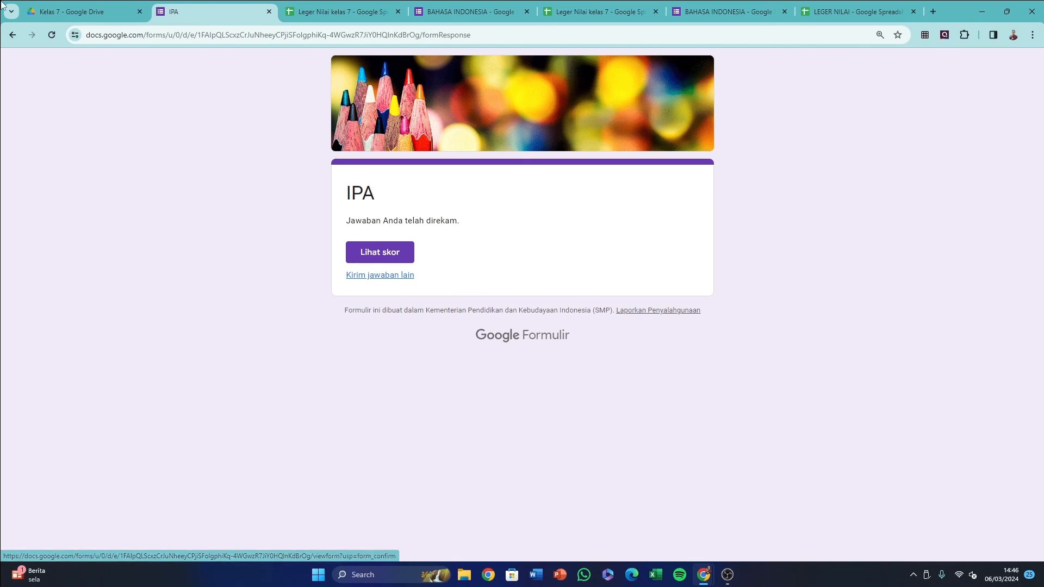
Step: Check the IPA scores and lookup errors in LEGER NILAI against the submitted responses in the IPA sheet
left_click(331, 12)
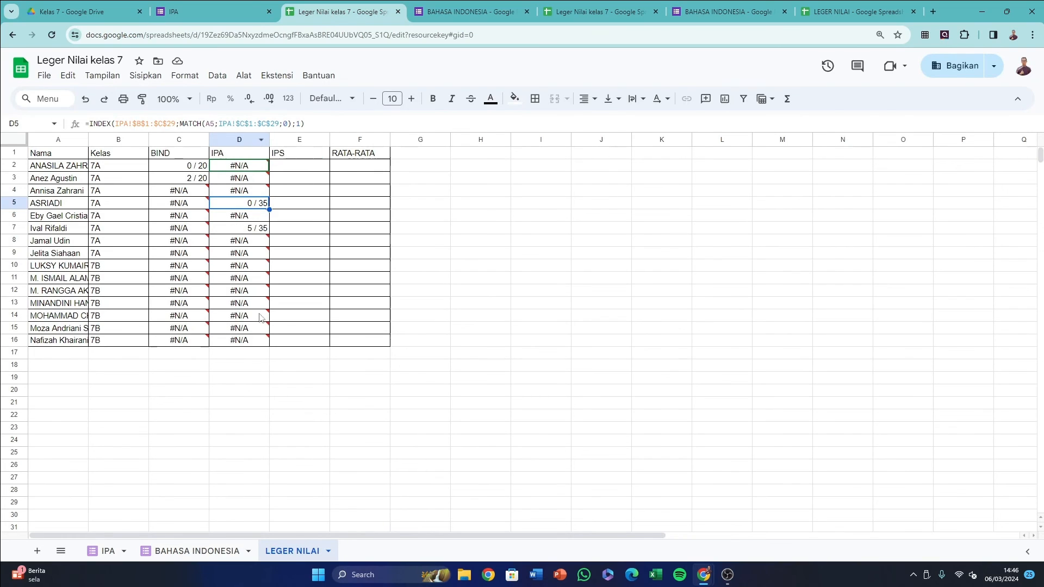
left_click(255, 229)
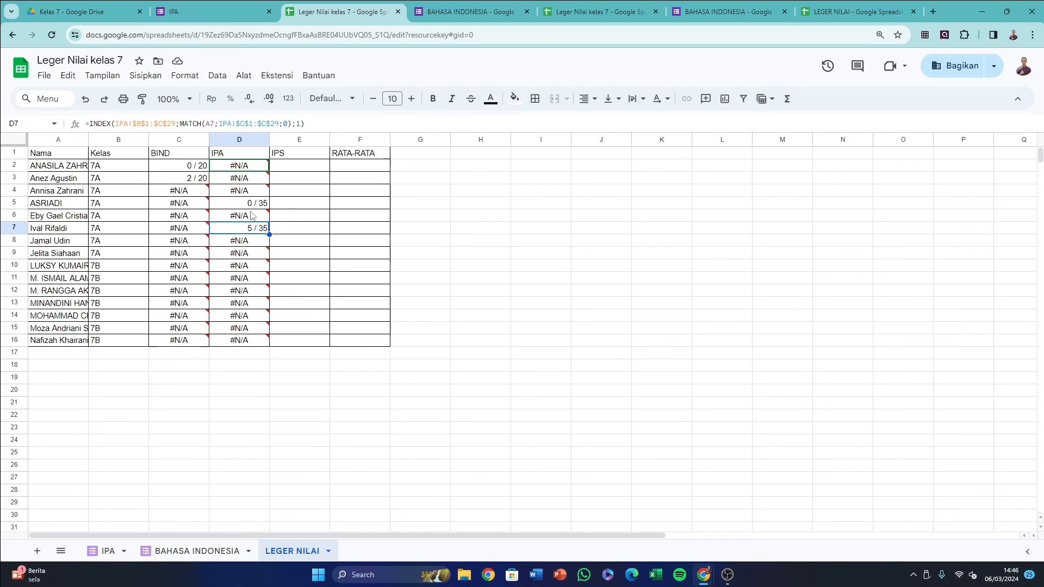
left_click(106, 551)
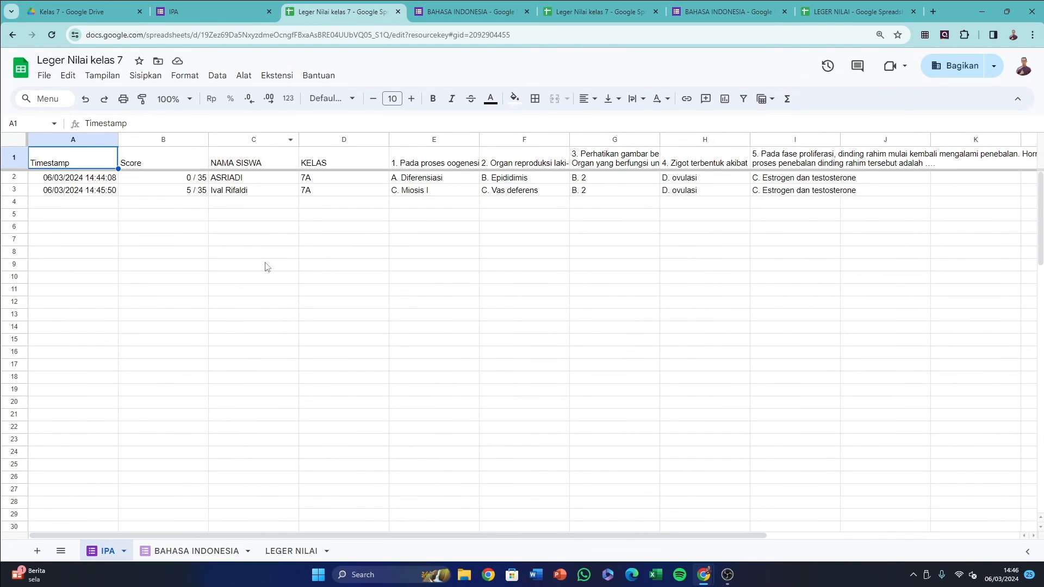
left_click(291, 551)
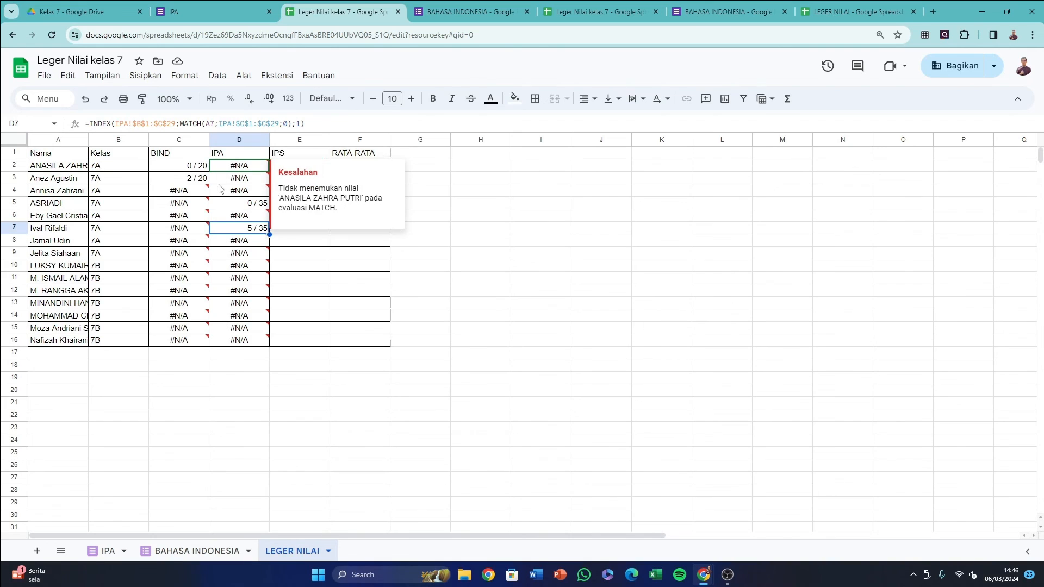
mouse_move(229, 296)
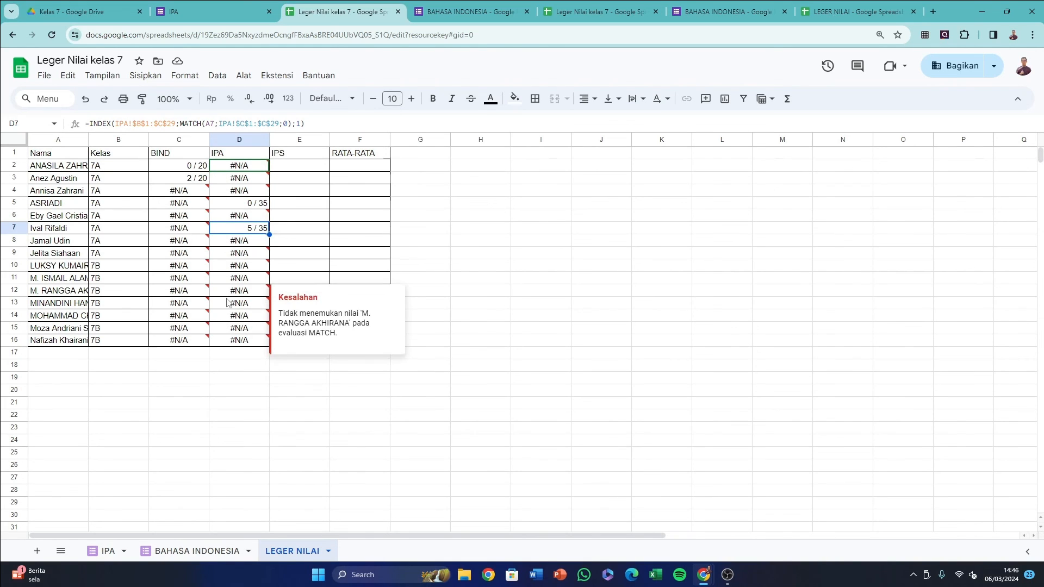
mouse_move(221, 342)
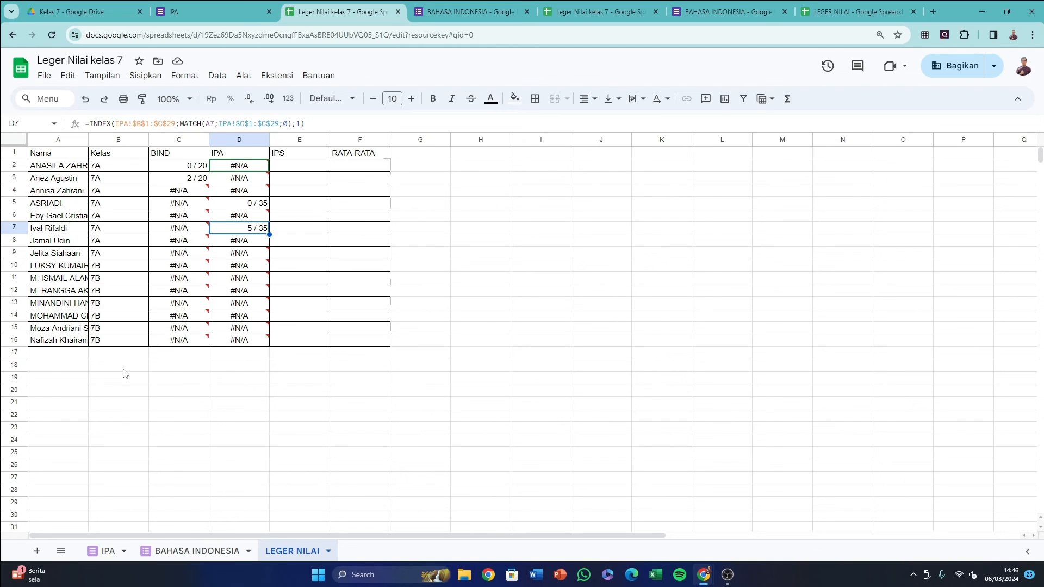
mouse_move(270, 343)
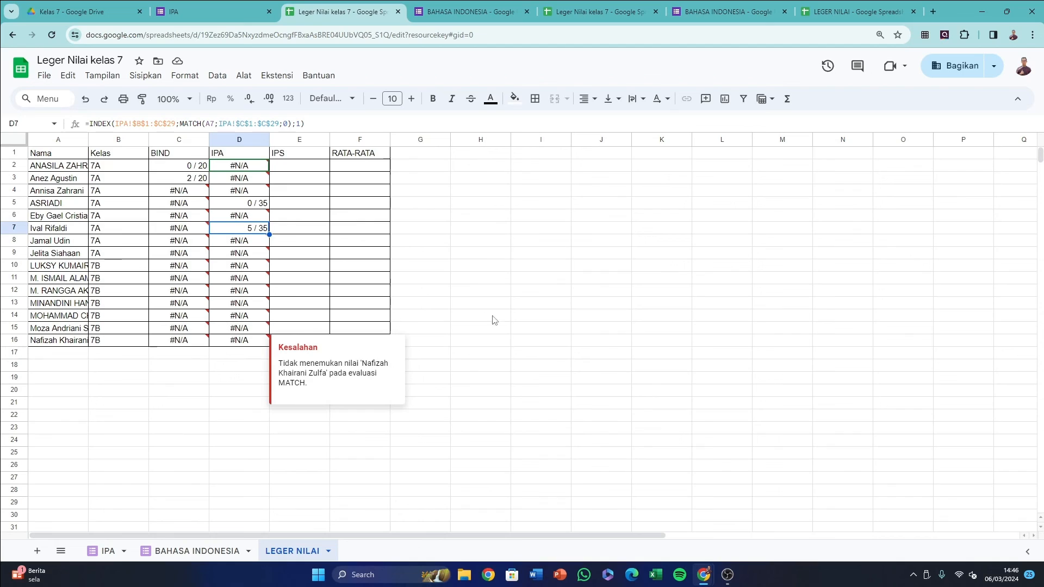